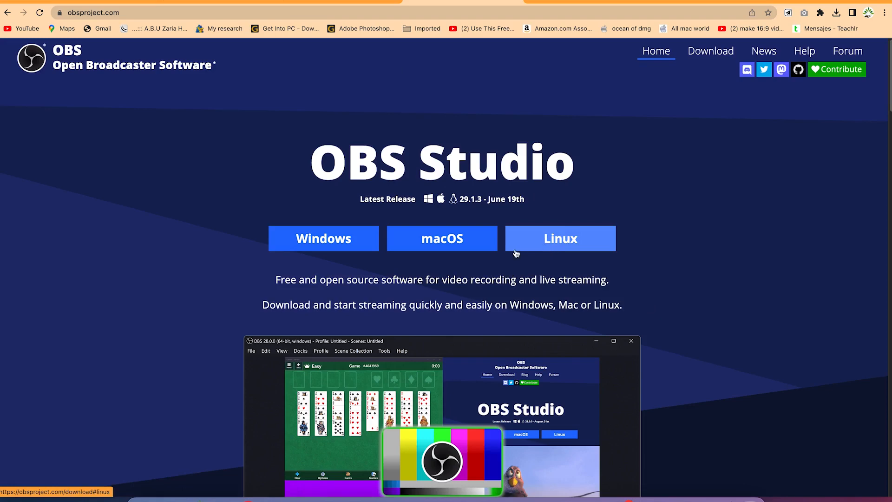
Choose the macOS download of OBS Studio and launch OBS from the installed applications.
left_click(465, 241)
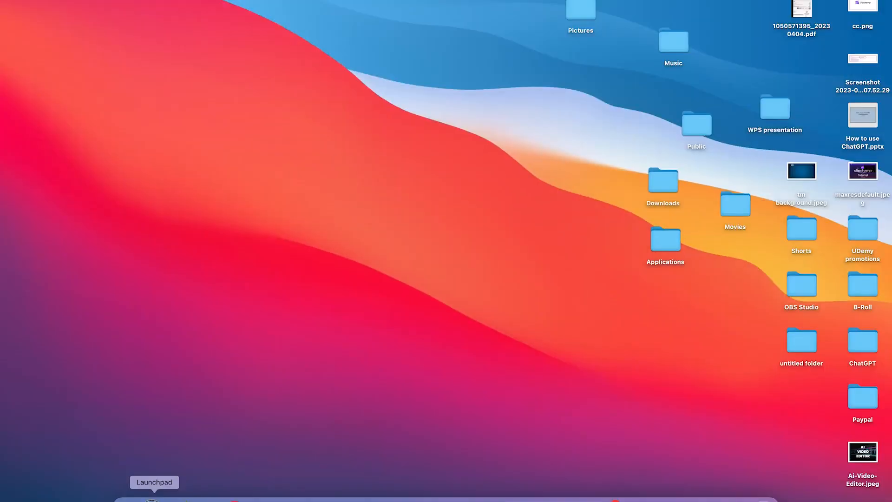
left_click(154, 493)
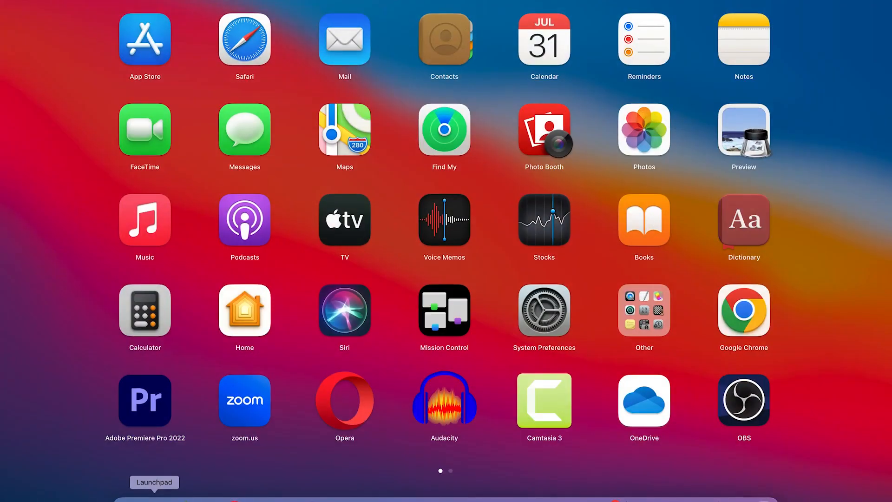
type("o")
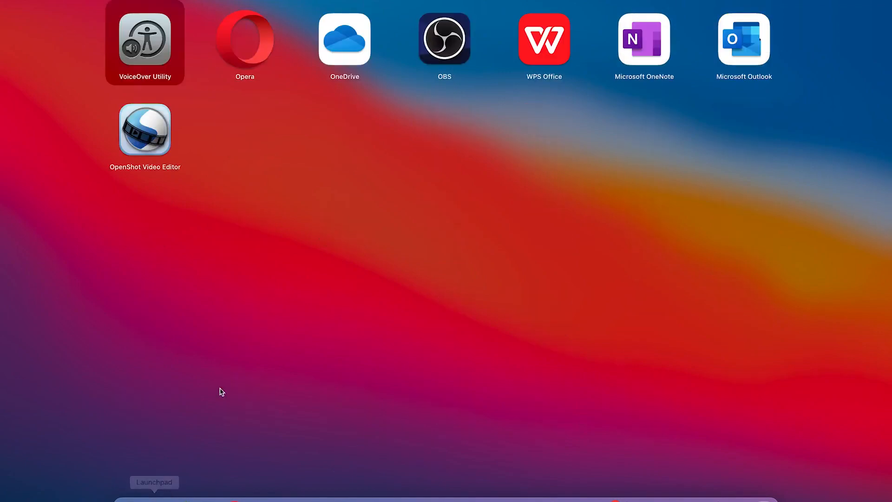
left_click(442, 50)
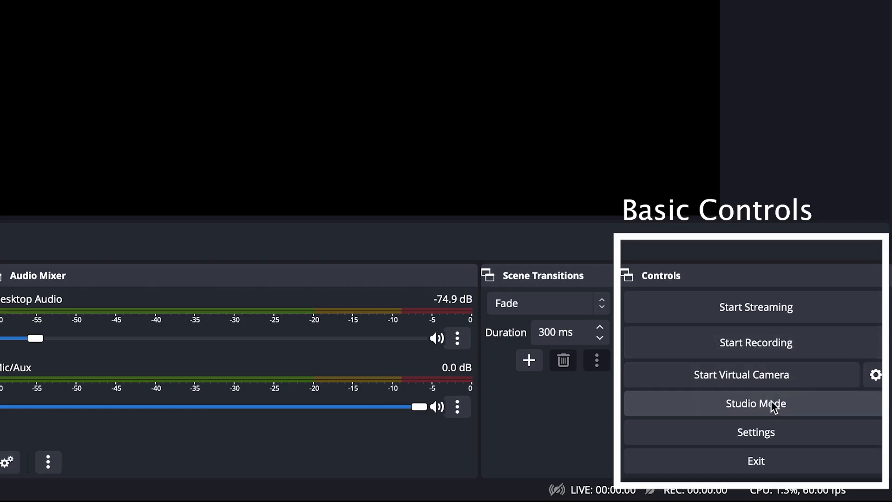
Turn on Studio Mode, view the options of the Cut quick transition, and turn Studio Mode off again.
left_click(773, 405)
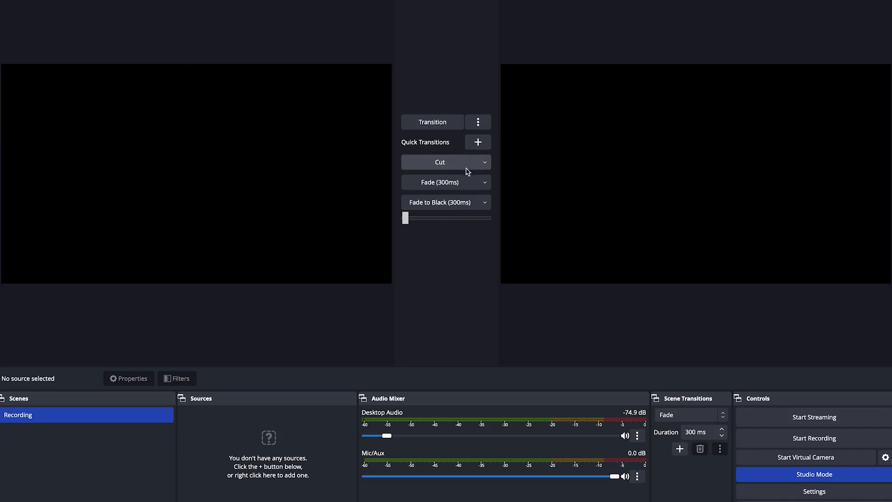
left_click(483, 164)
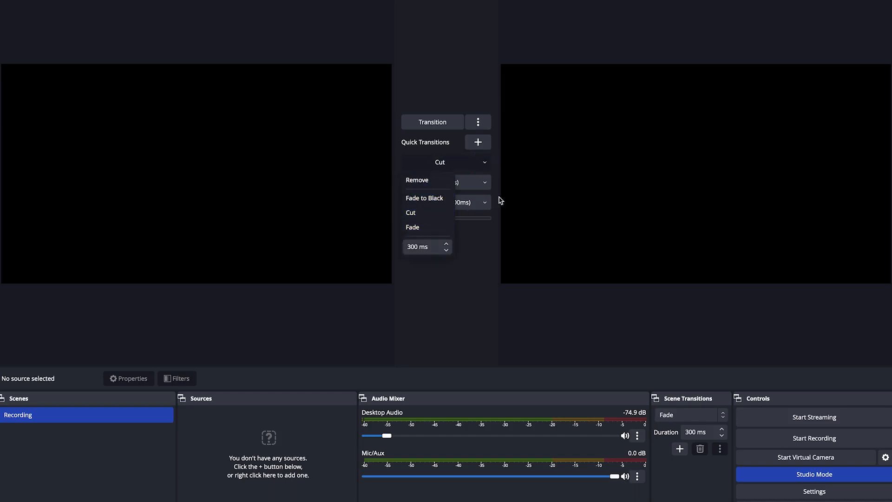
left_click(474, 267)
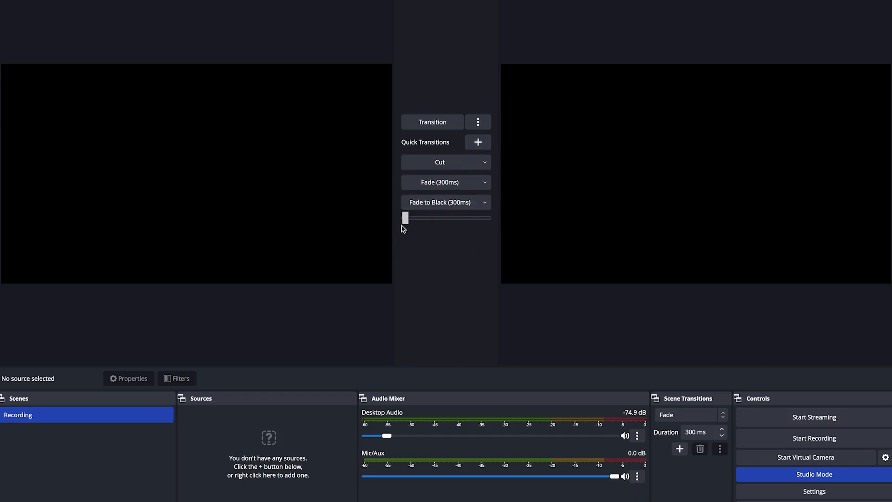
left_click(798, 492)
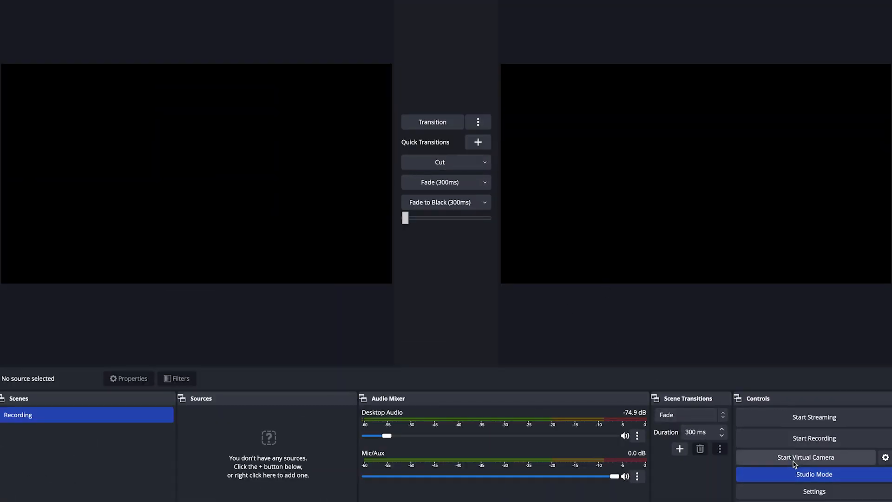
left_click(814, 478)
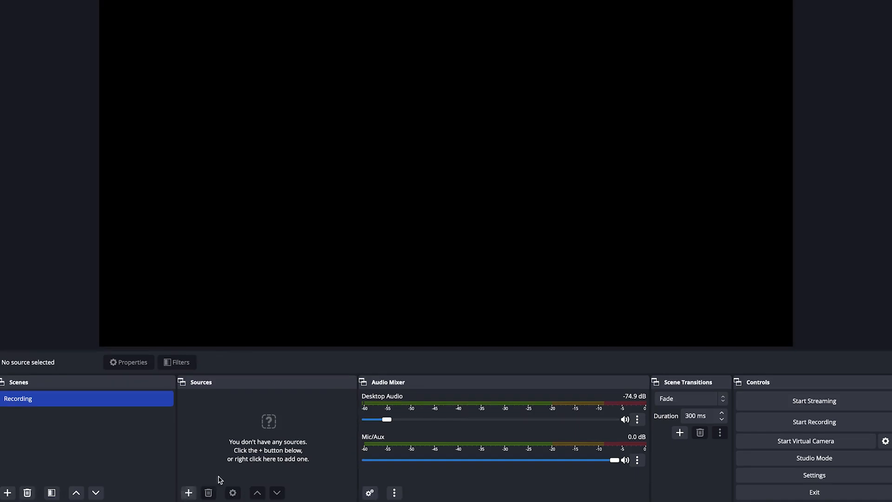
Look over the available source types and the program's general settings, leaving both without changes.
left_click(188, 493)
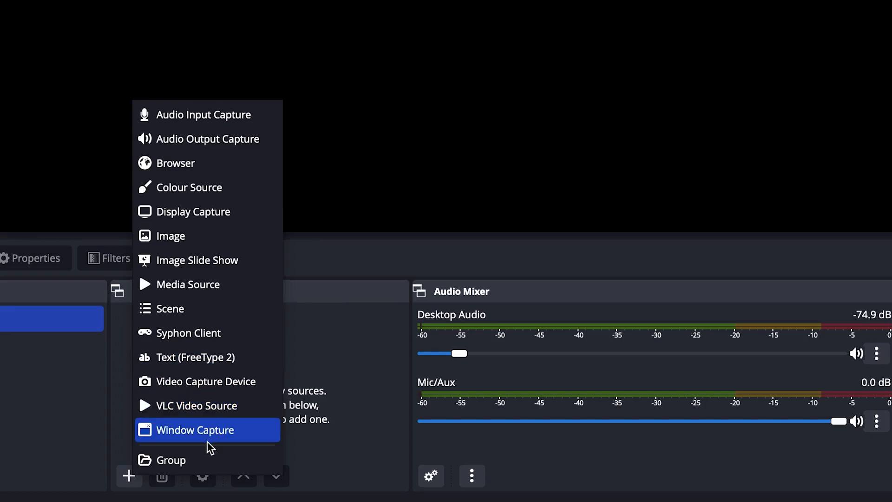
left_click(354, 295)
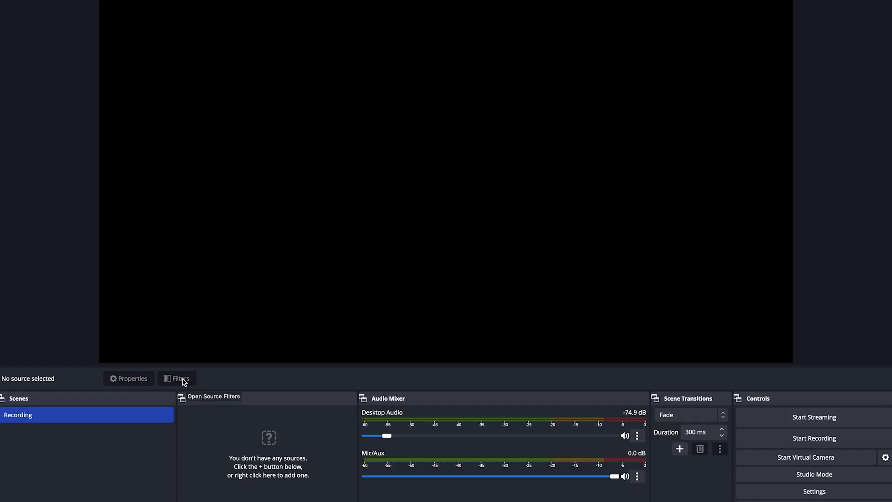
left_click(813, 495)
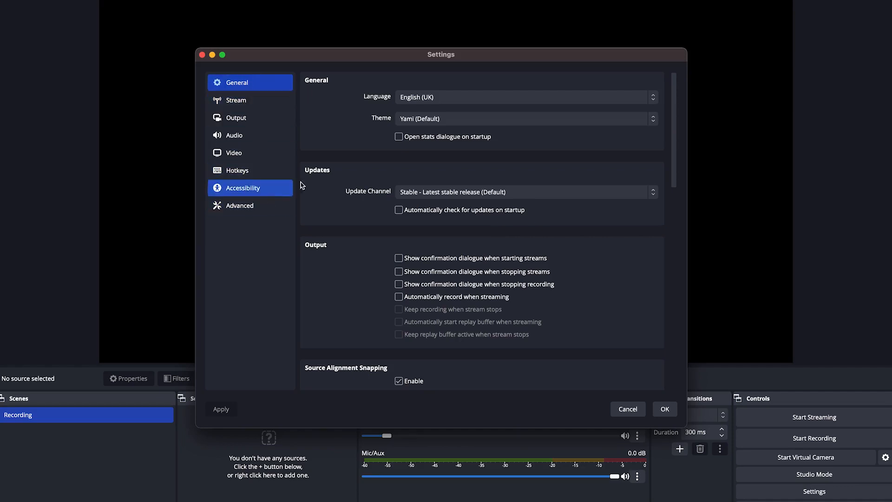
left_click(631, 410)
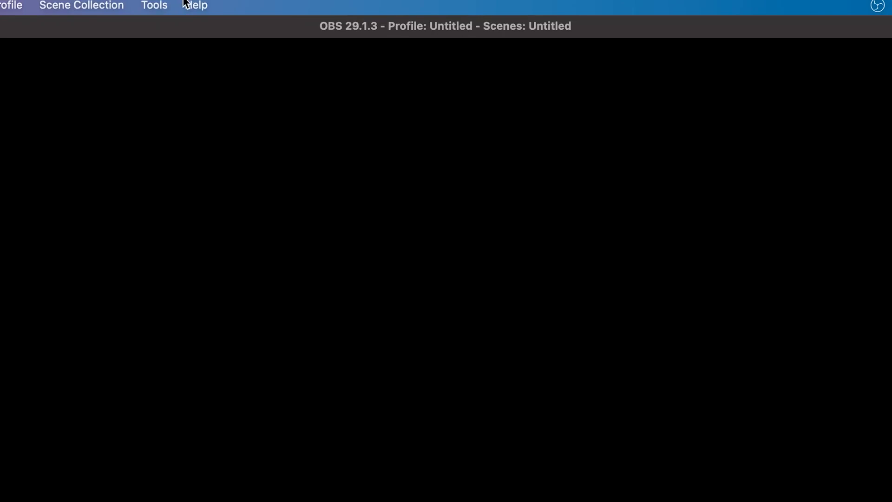
Start the Auto-Configuration Wizard and choose to optimise just for recording, without streaming.
left_click(167, 8)
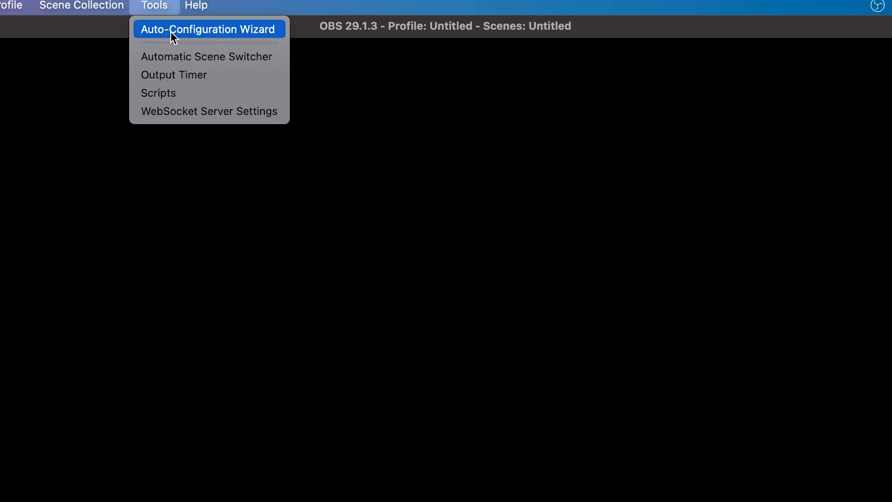
left_click(171, 31)
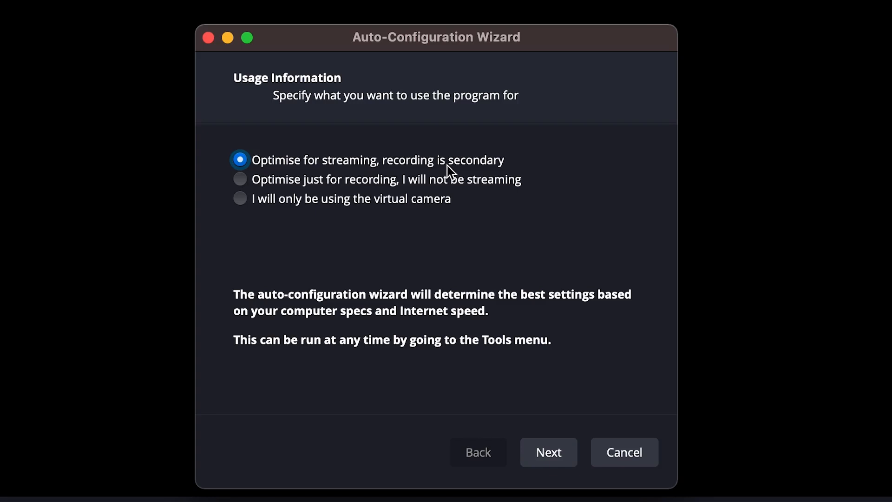
left_click(385, 182)
left_click(559, 451)
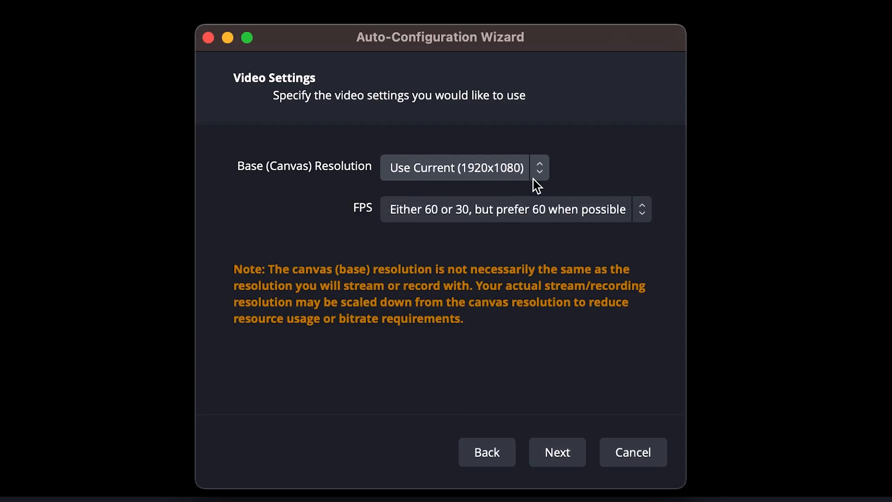
Set the wizard's FPS to 30, keeping the current 1920x1080 canvas resolution, and apply the suggested settings.
left_click(577, 204)
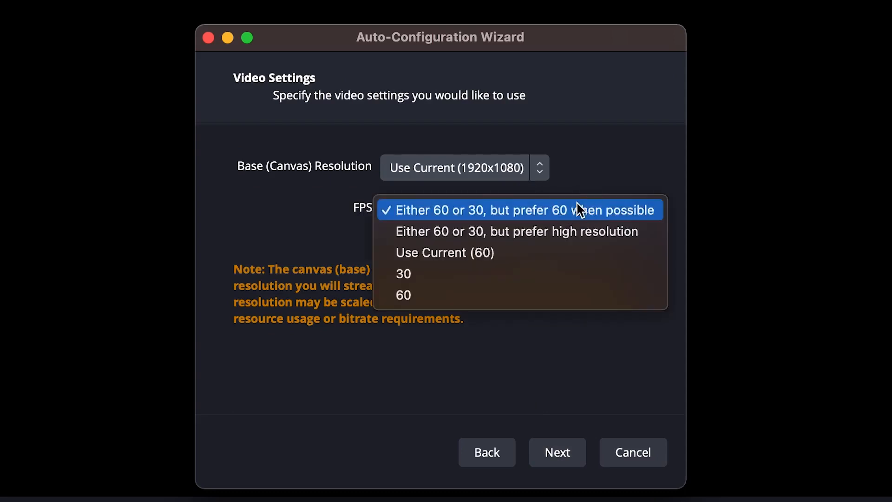
left_click(548, 282)
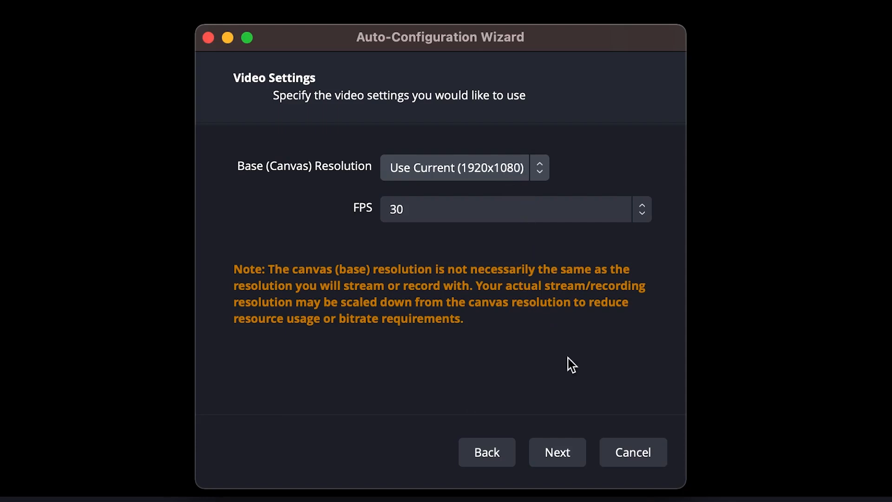
left_click(548, 449)
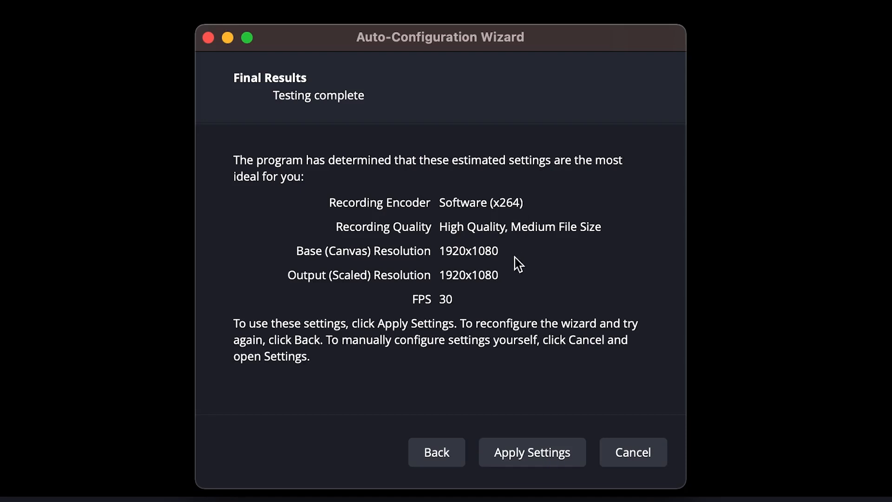
left_click(511, 462)
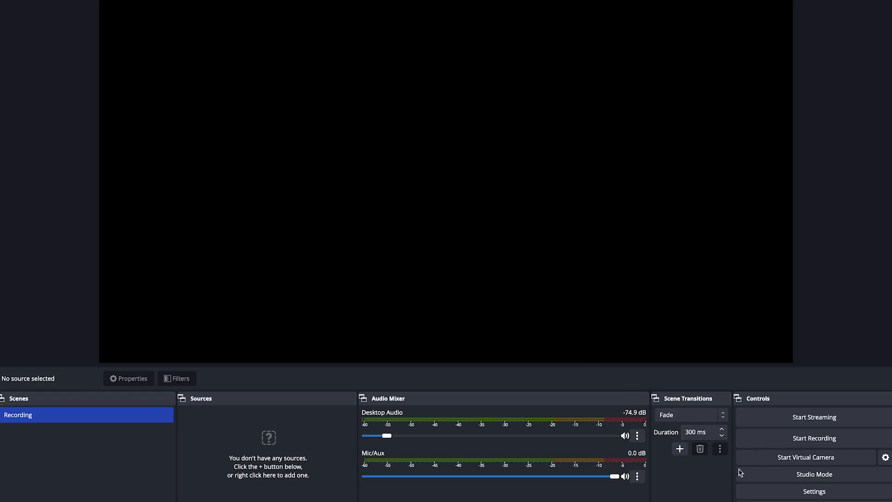
Open the general settings and view the available interface themes and languages.
left_click(811, 495)
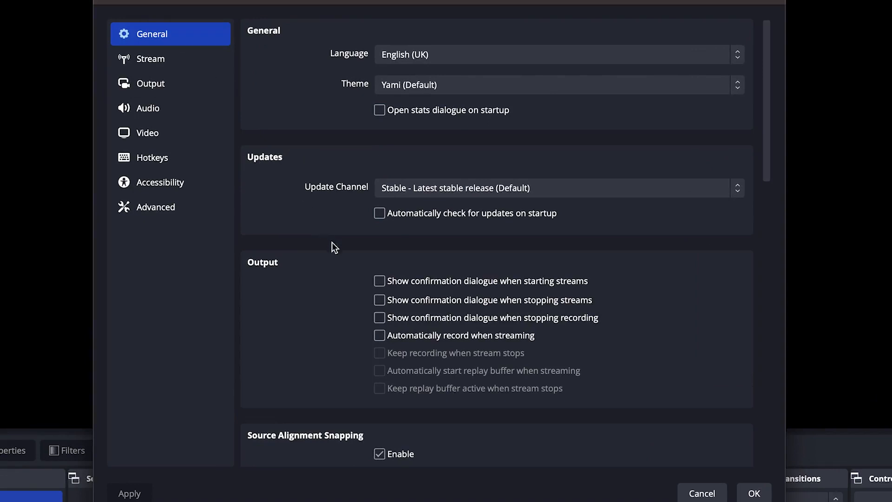
left_click(460, 84)
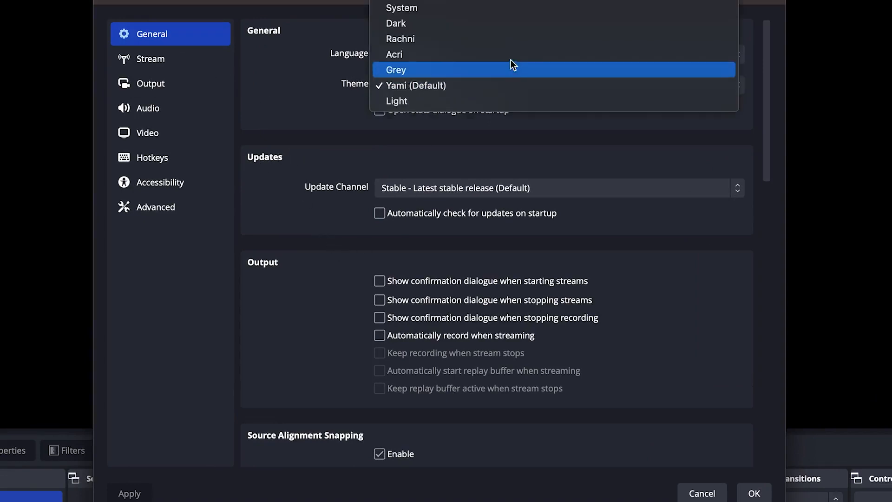
left_click(495, 52)
left_click(495, 52)
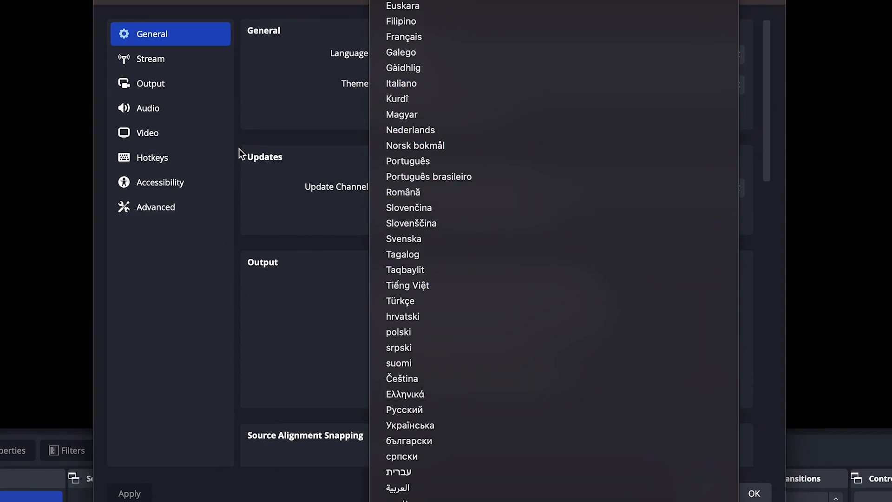
left_click(281, 85)
Try the Dark interface theme and switch back to Yami (Default).
left_click(461, 84)
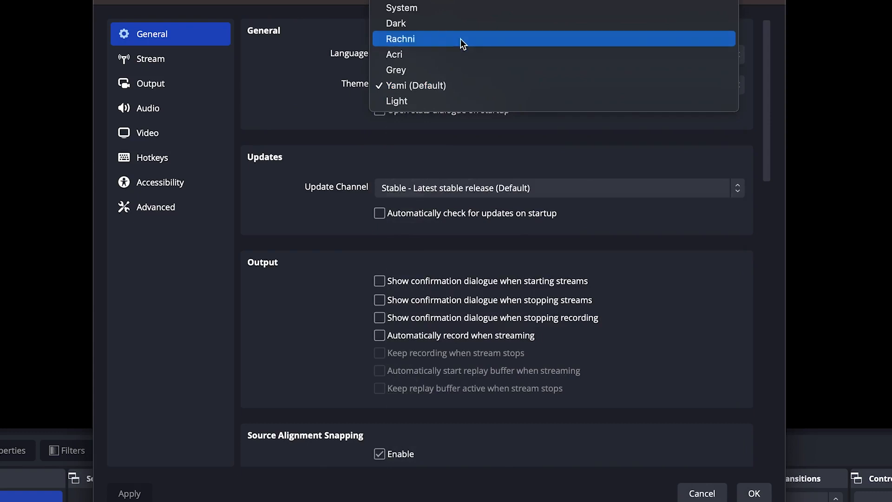
left_click(462, 23)
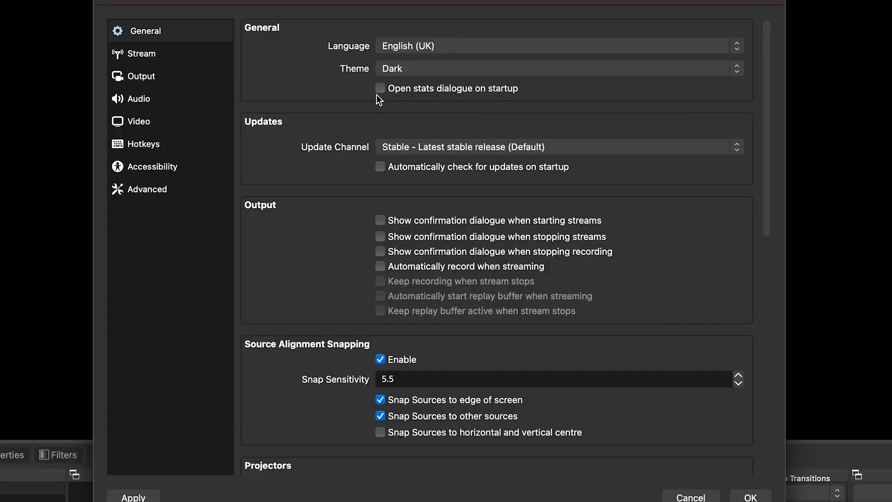
left_click(473, 69)
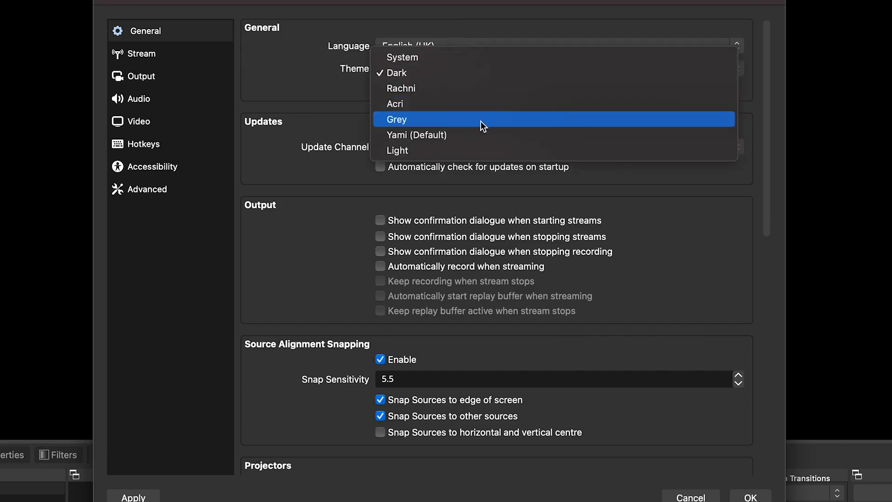
left_click(469, 134)
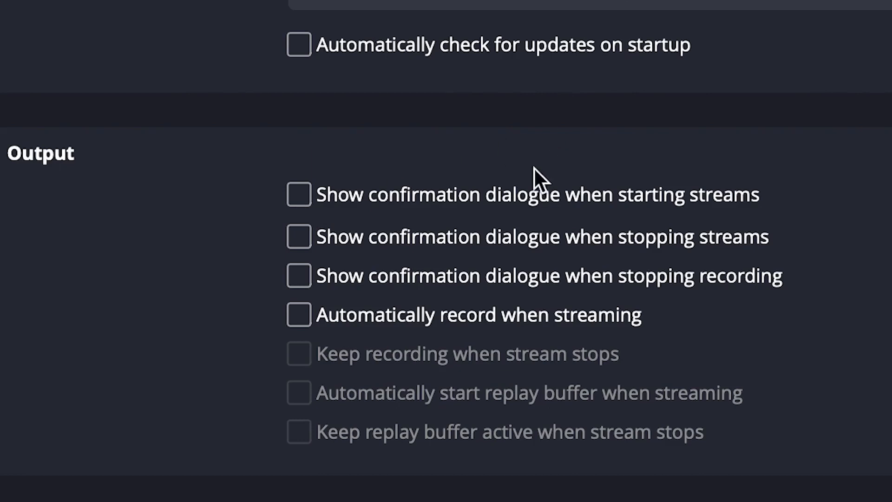
Enable confirmation dialogues for starting streams, stopping streams and stopping recording, and view the remaining general settings.
left_click(302, 196)
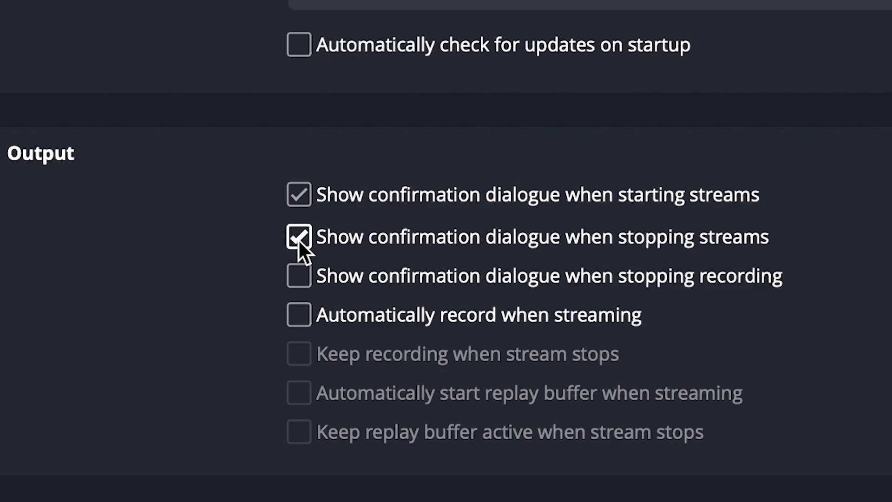
left_click(300, 283)
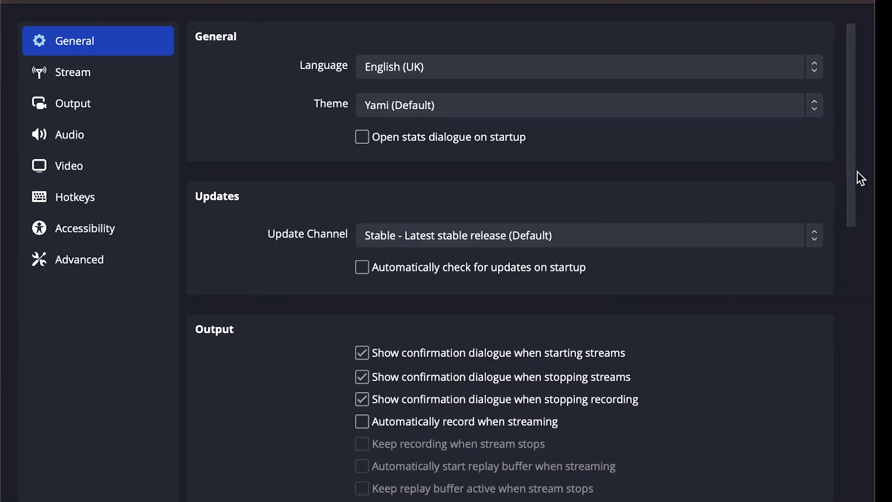
left_click_drag(860, 175, 842, 501)
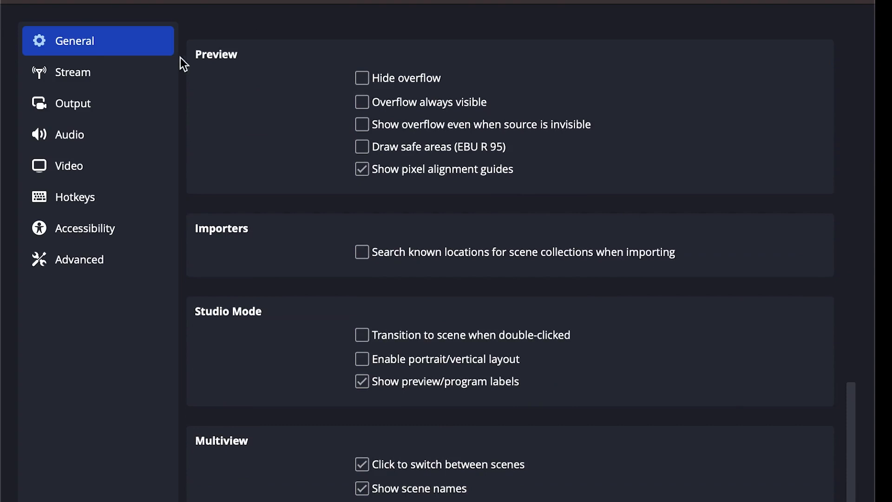
Open the stream settings and look through the full list of available streaming services.
left_click(139, 81)
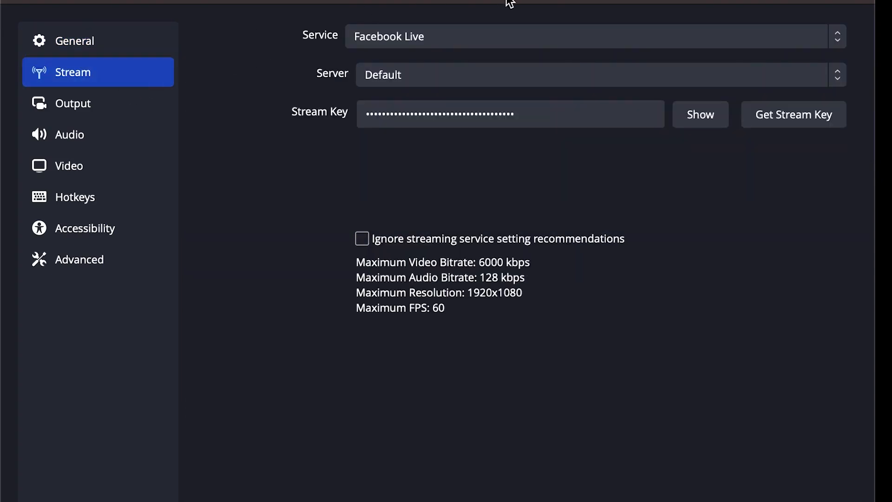
left_click(513, 36)
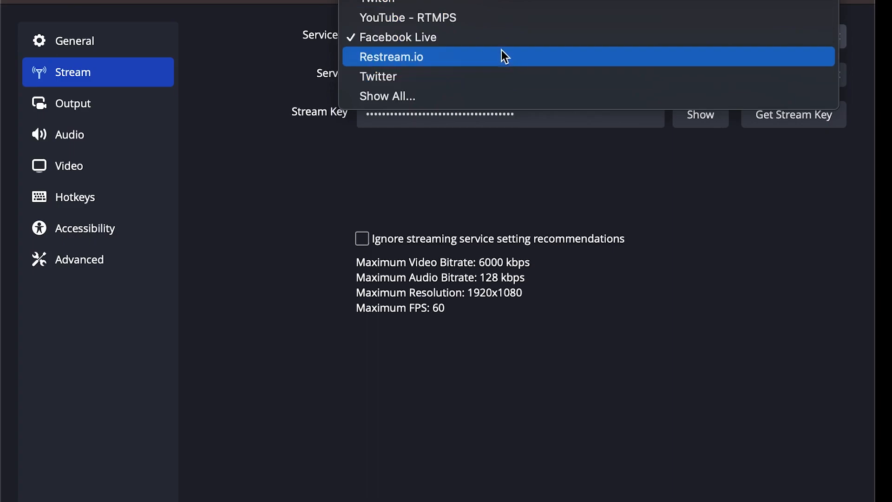
left_click(506, 95)
scroll(495, 36, "down", 8)
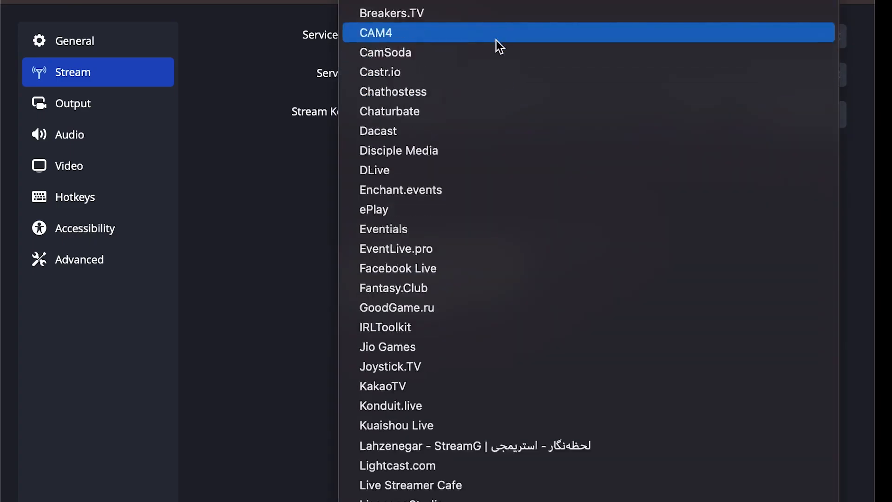
scroll(510, 179, "down", 10)
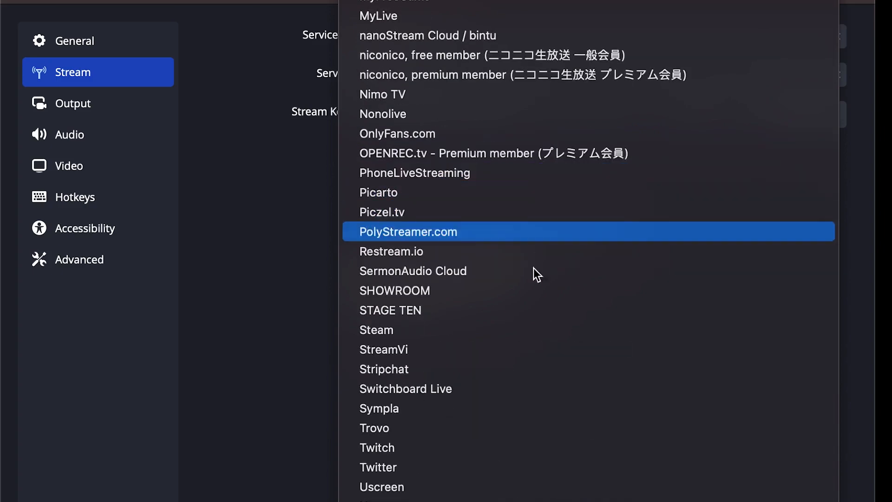
scroll(580, 274, "up", 1)
scroll(588, 251, "up", 13)
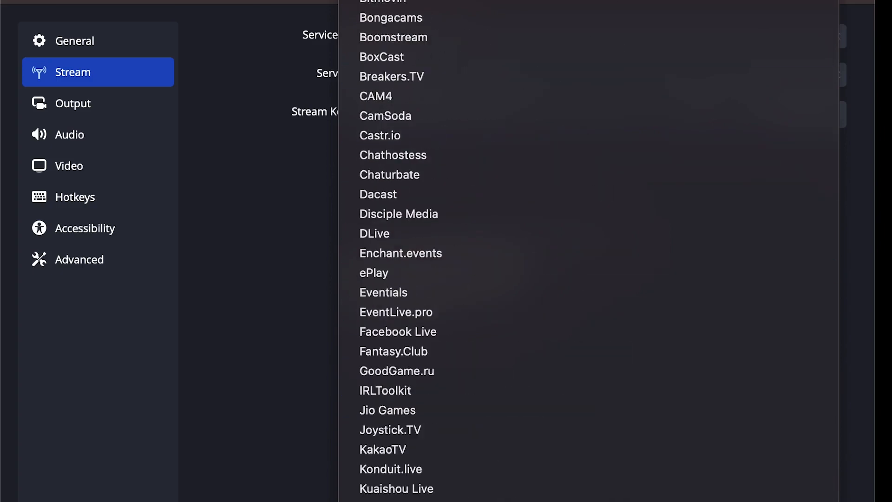
scroll(588, 251, "down", 18)
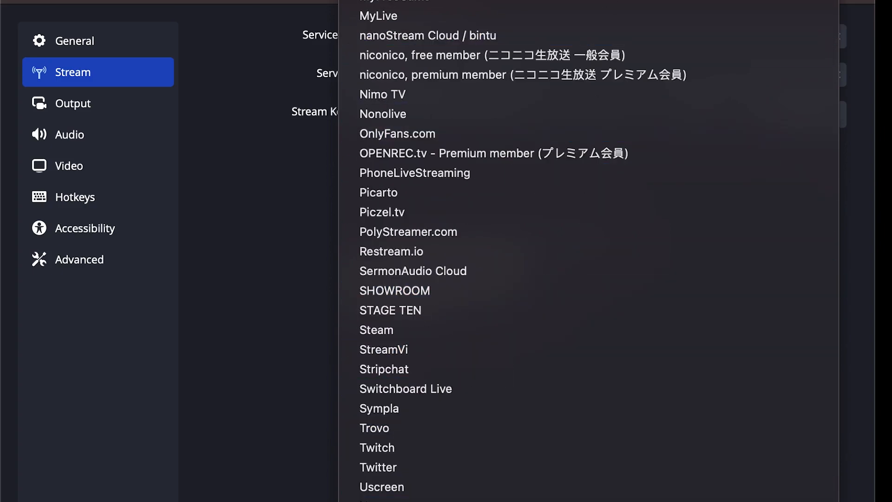
key("Escape")
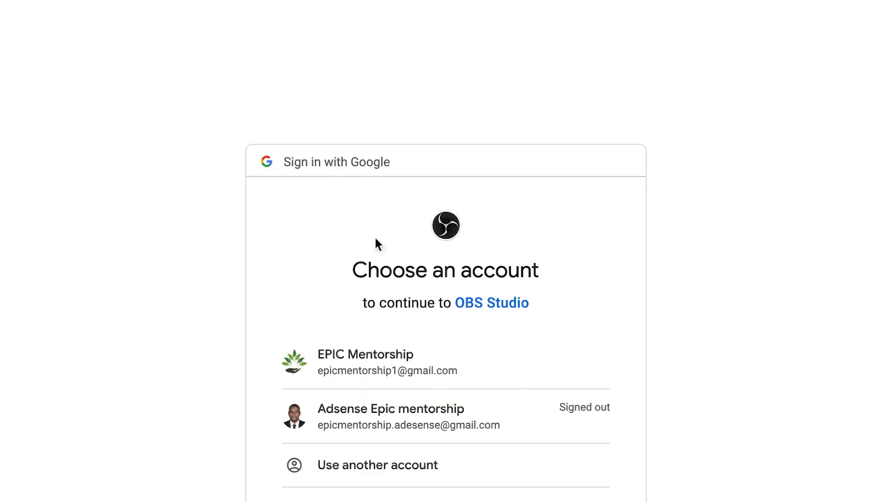
Sign in with the channel's Google account and grant OBS Studio access to connect it for YouTube streaming.
left_click(405, 367)
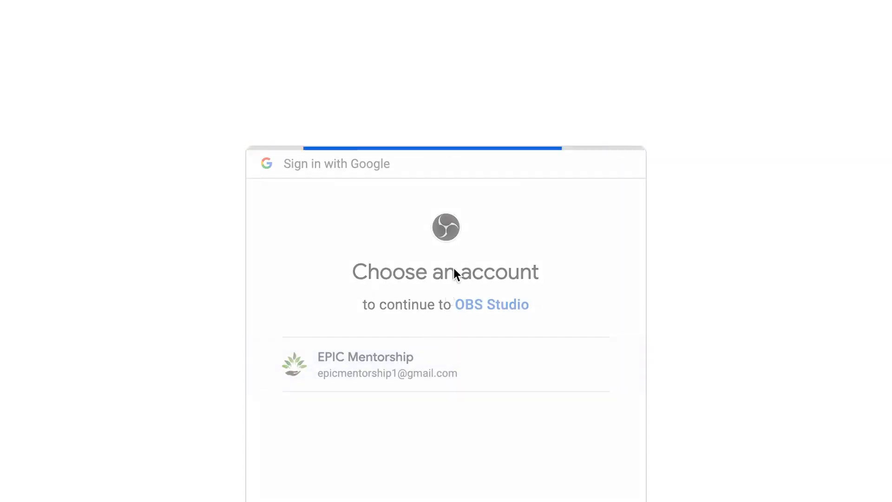
scroll(474, 405, "down", 3)
left_click(534, 459)
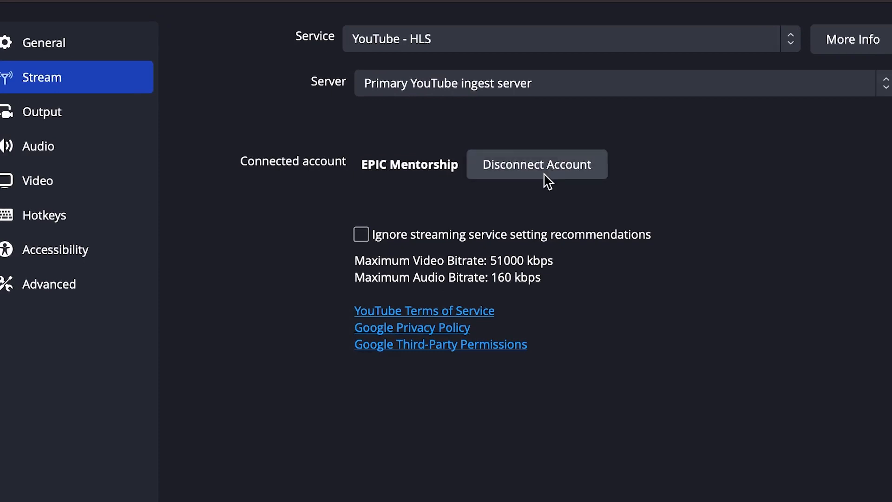
Check the recording folder in the output settings and select MPEG-4 (.mp4) as the recording format.
left_click(116, 121)
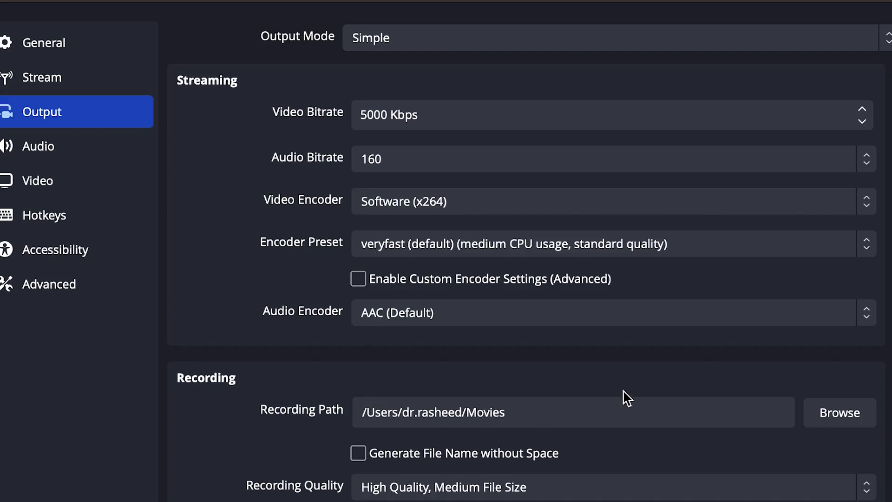
left_click(844, 413)
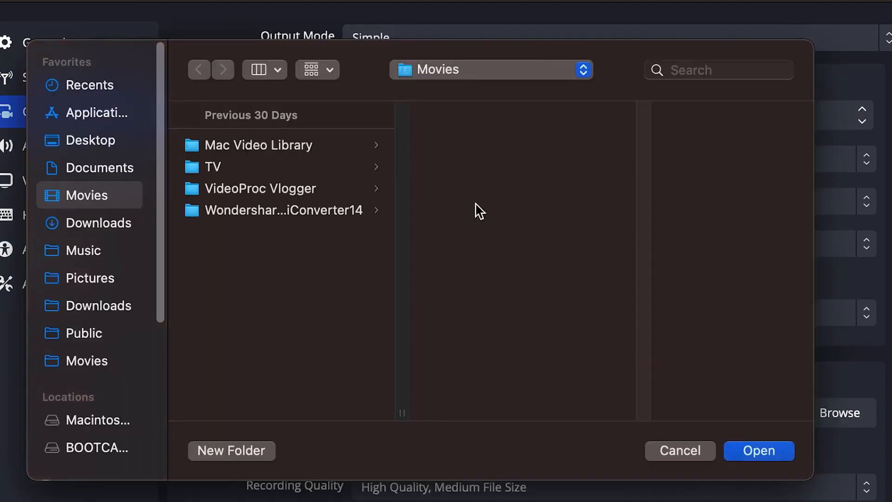
left_click(680, 451)
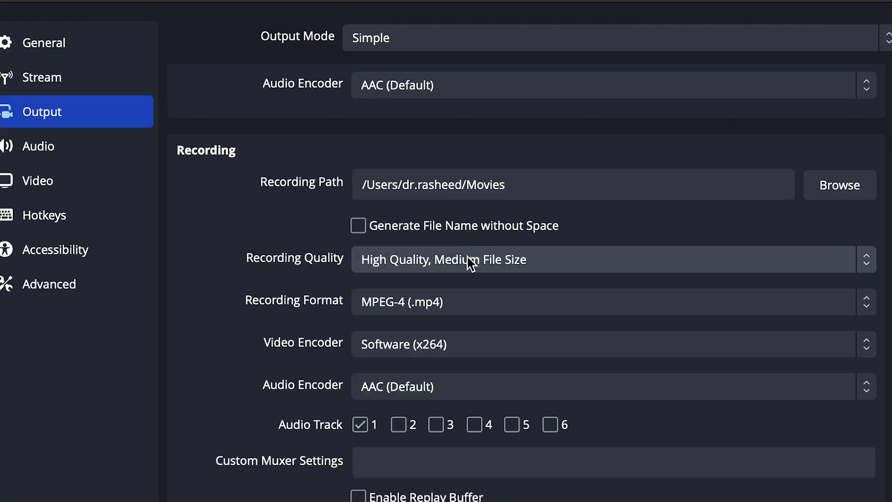
left_click(505, 309)
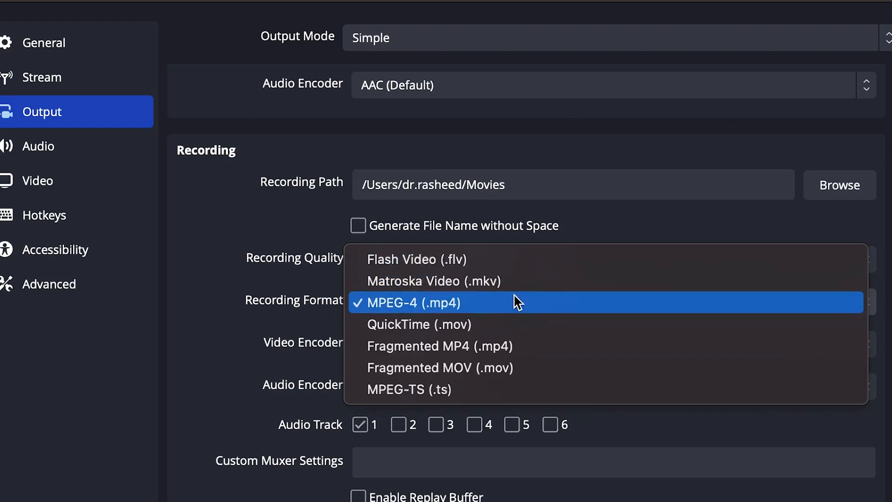
left_click(523, 311)
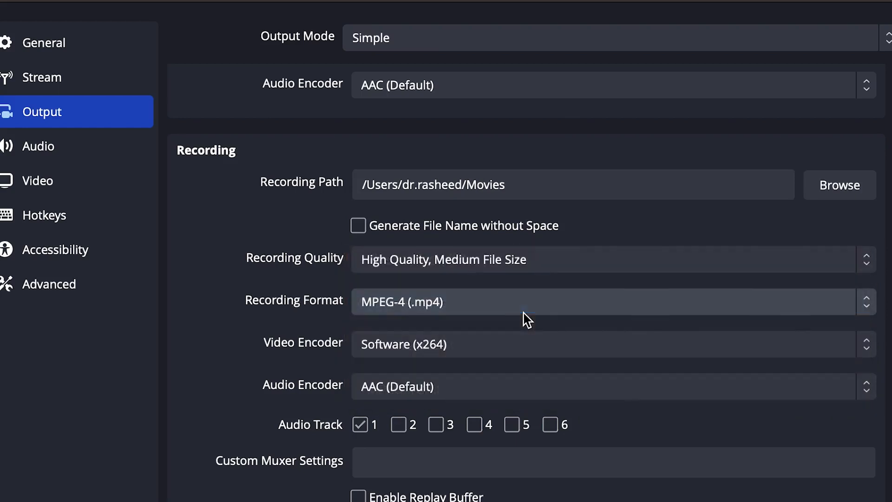
Set the Mic/Auxiliary Audio device to C922 Pro Stream Webcam in the audio settings and view the remaining audio options.
left_click(88, 147)
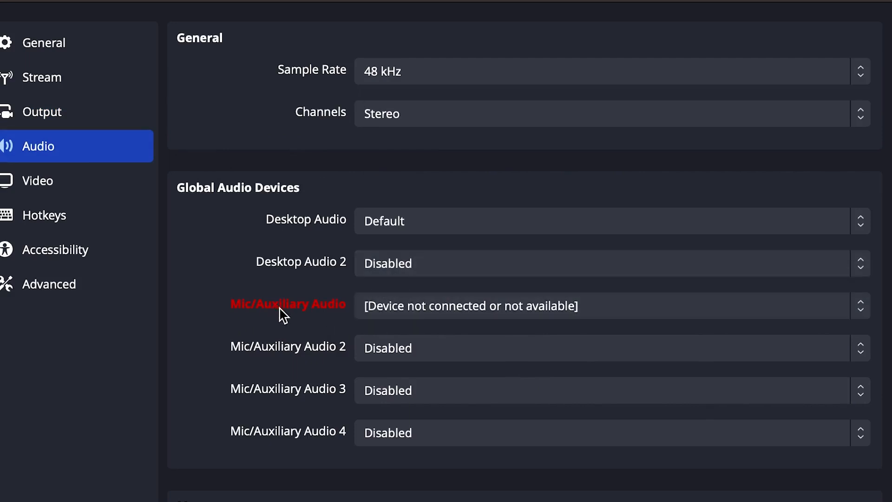
left_click(419, 311)
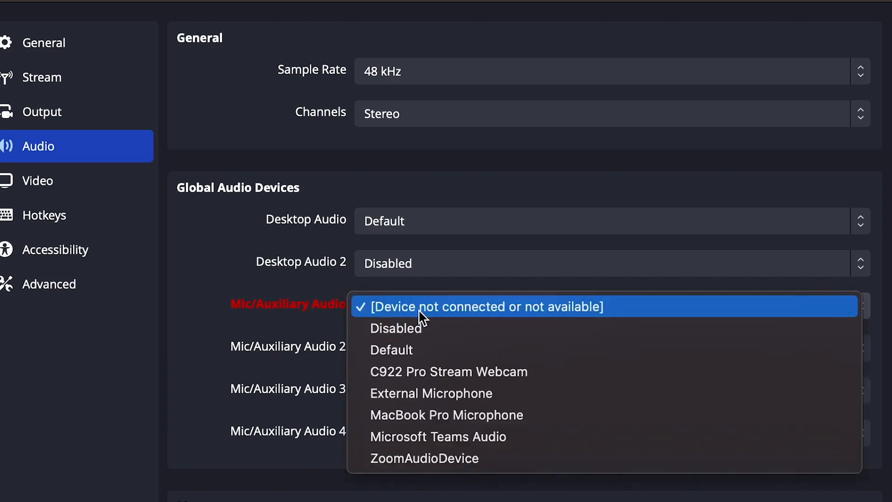
left_click(463, 372)
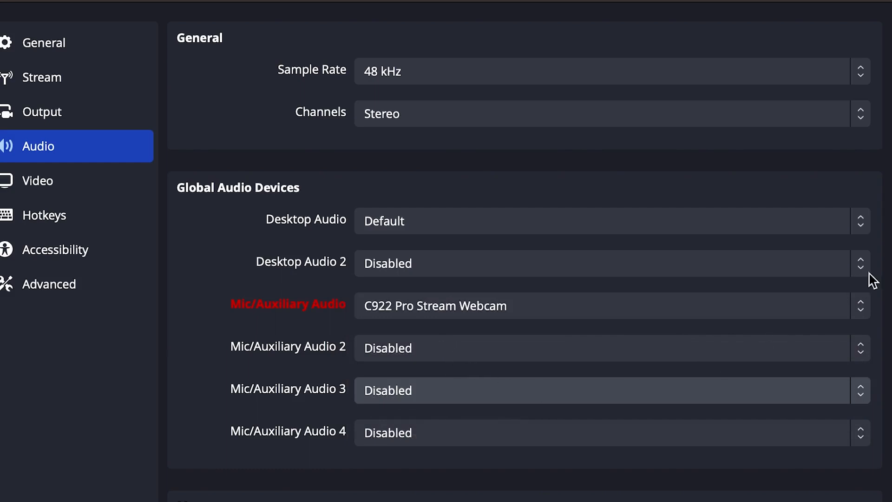
scroll(323, 369, "down", 1)
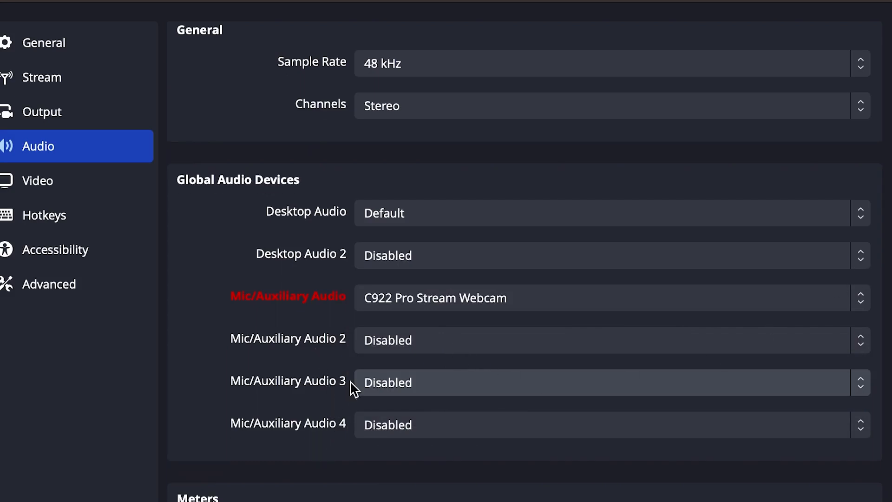
scroll(526, 260, "down", 10)
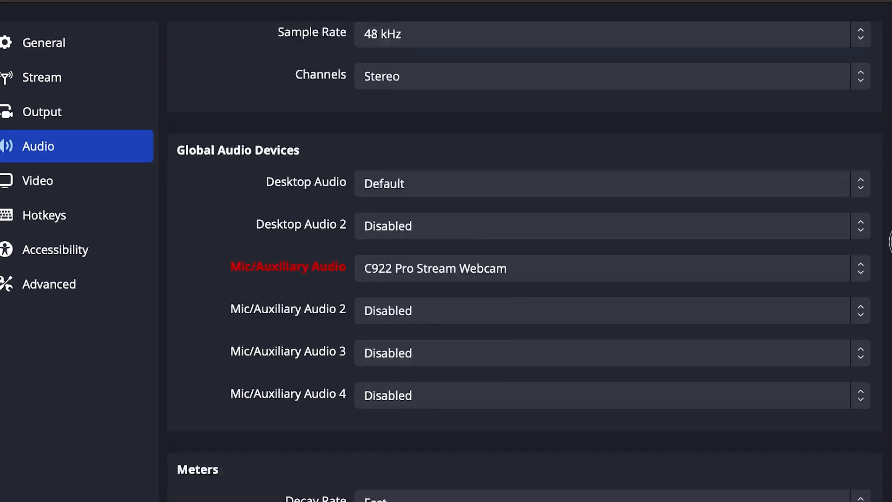
scroll(525, 263, "down", 1)
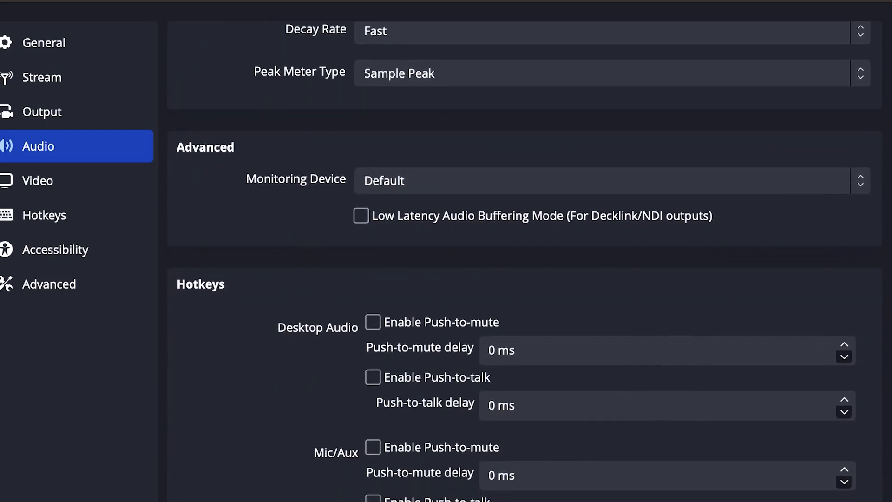
Open the video settings and view the available base canvas and scaled output resolutions.
left_click(140, 180)
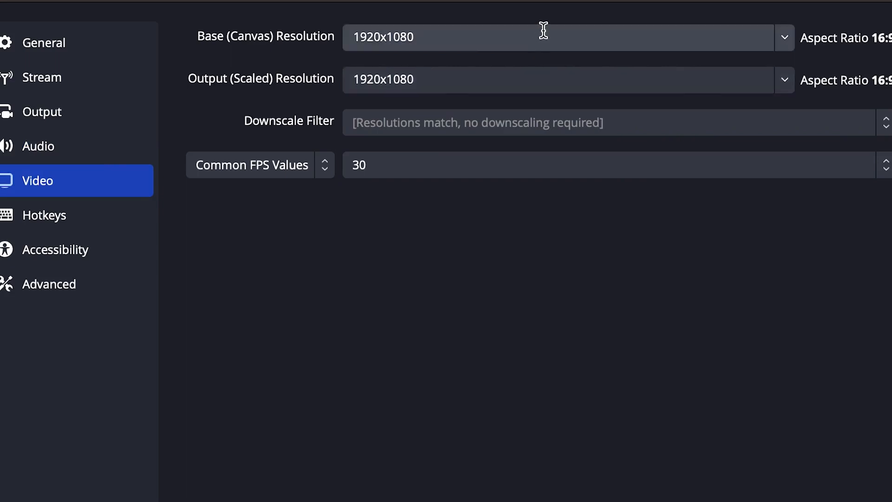
left_click(785, 37)
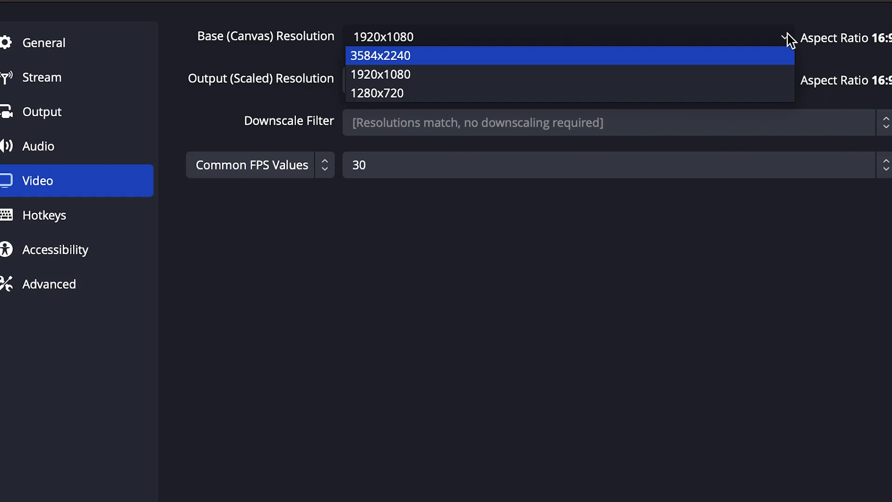
left_click(804, 8)
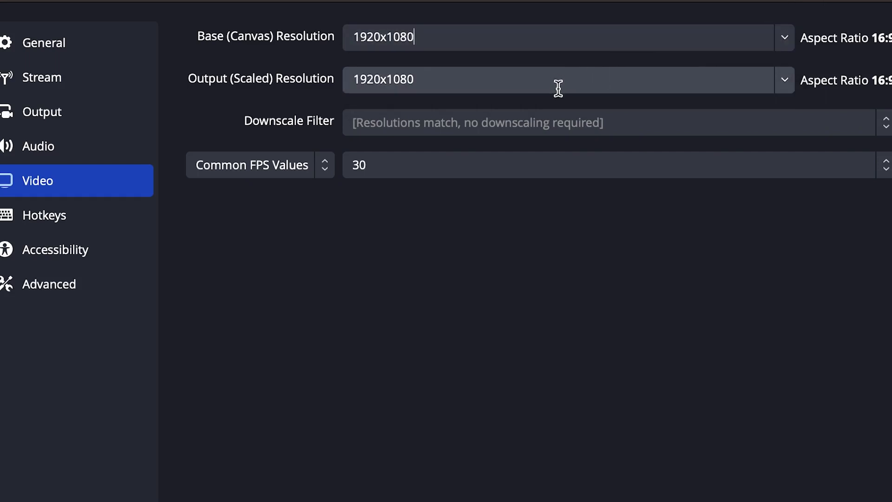
left_click(785, 85)
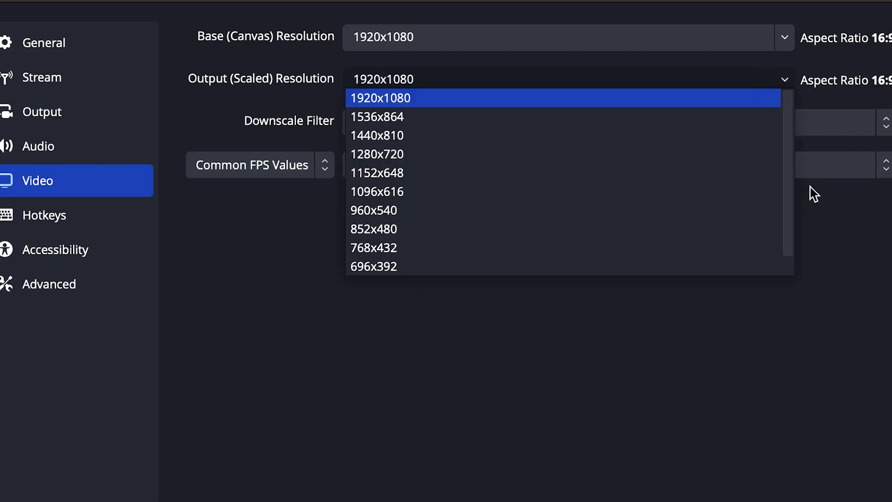
left_click(774, 450)
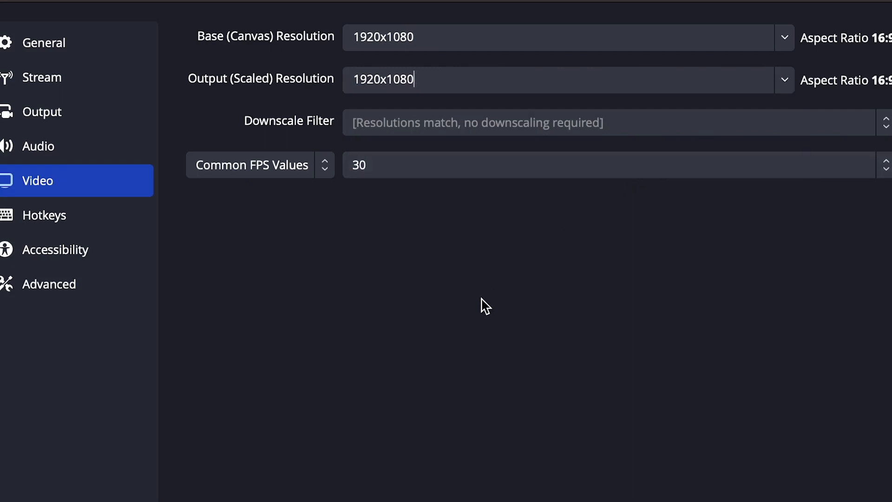
Assign the hotkey E to Start Streaming and W to Stop Streaming, and look through the remaining hotkeys.
left_click(44, 216)
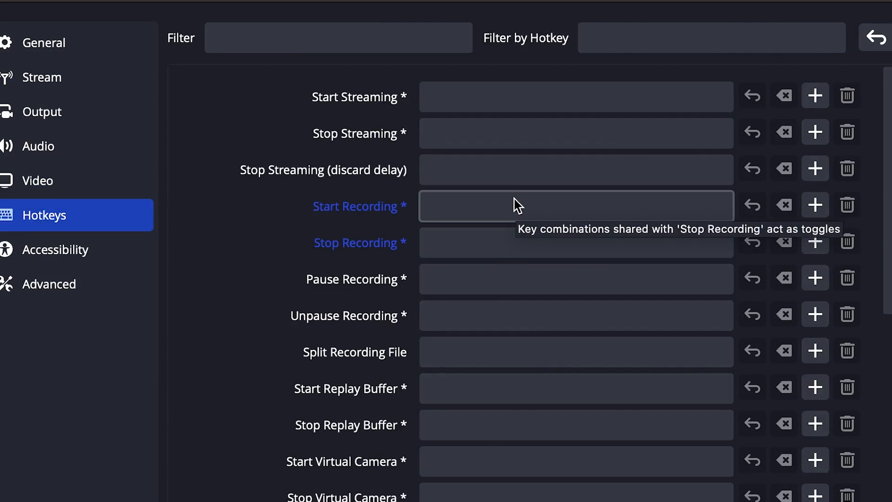
left_click(557, 108)
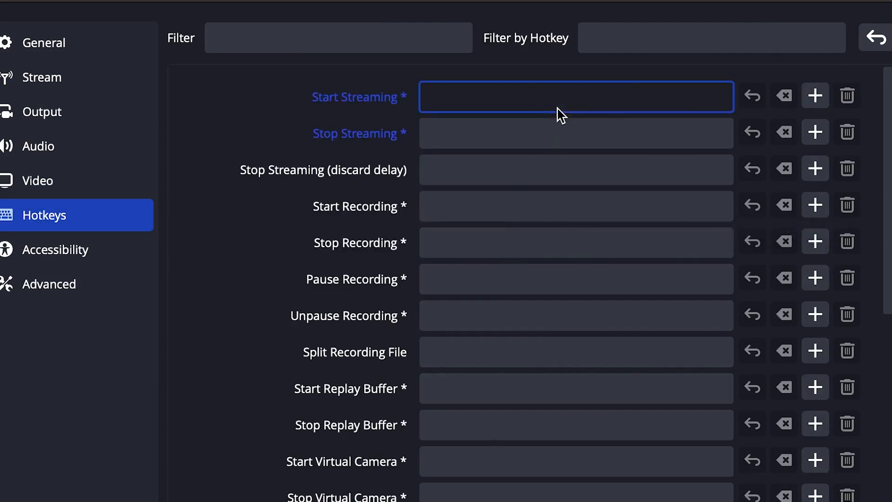
key("e")
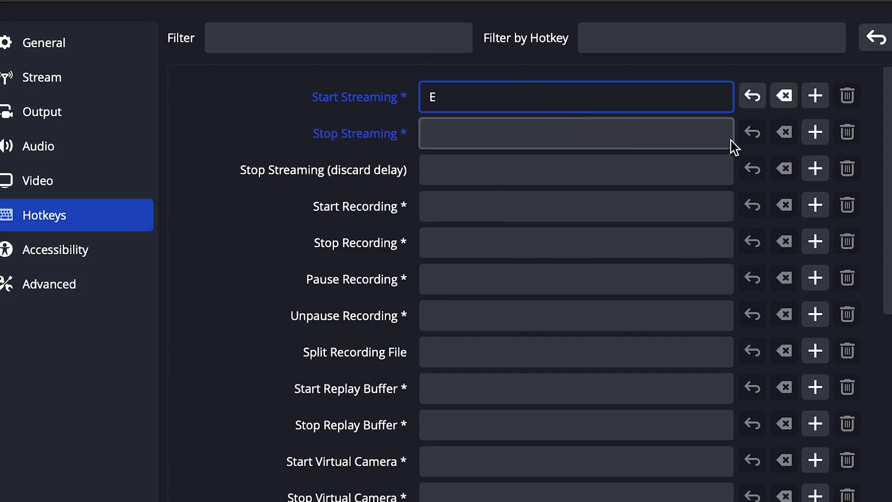
left_click(491, 142)
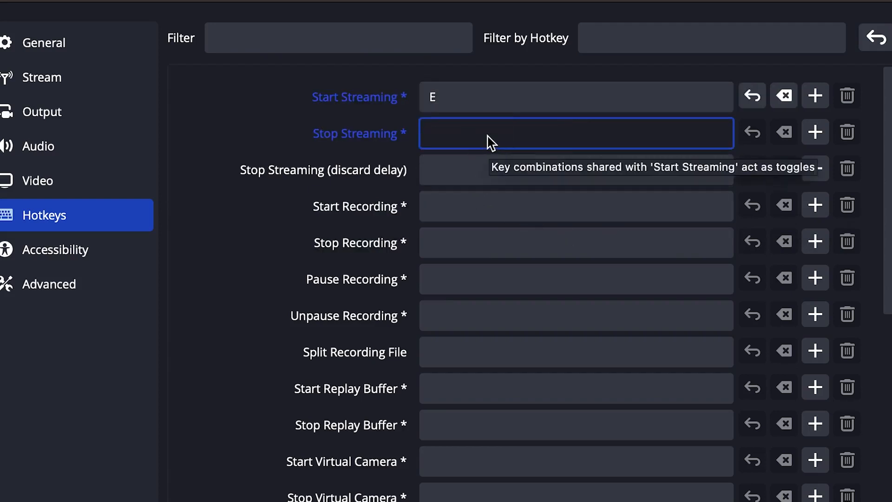
key("w")
left_click(254, 147)
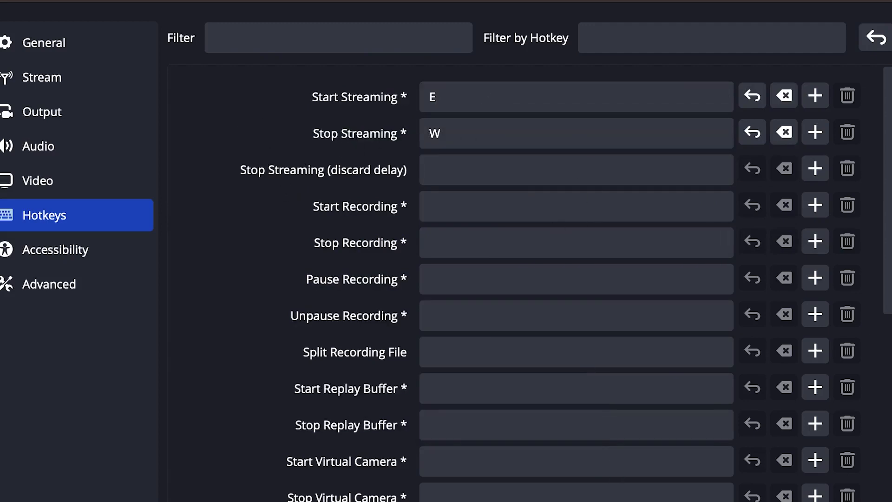
scroll(579, 235, "down", 10)
scroll(577, 233, "up", 6)
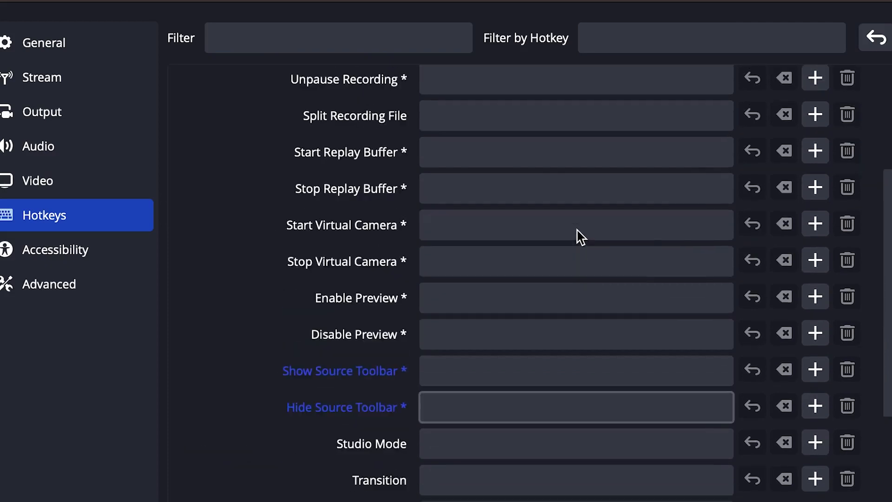
scroll(578, 233, "down", 5)
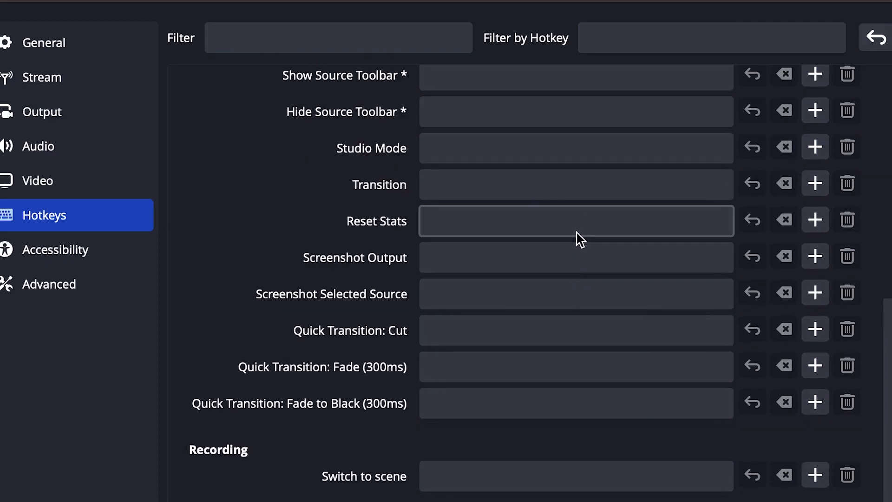
Enable different colours in the accessibility settings and set the Mixer Volume Band (-9 to 0dB) colour to grey-blue #8ca8ba.
left_click(79, 256)
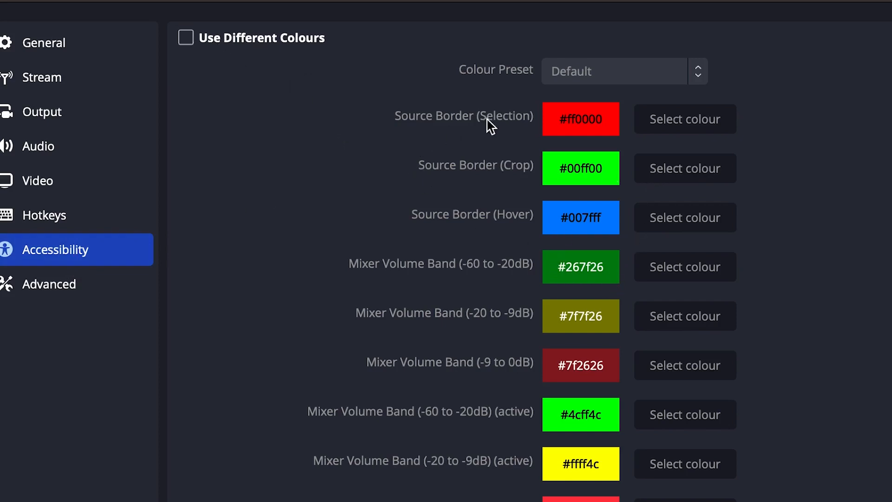
left_click(191, 40)
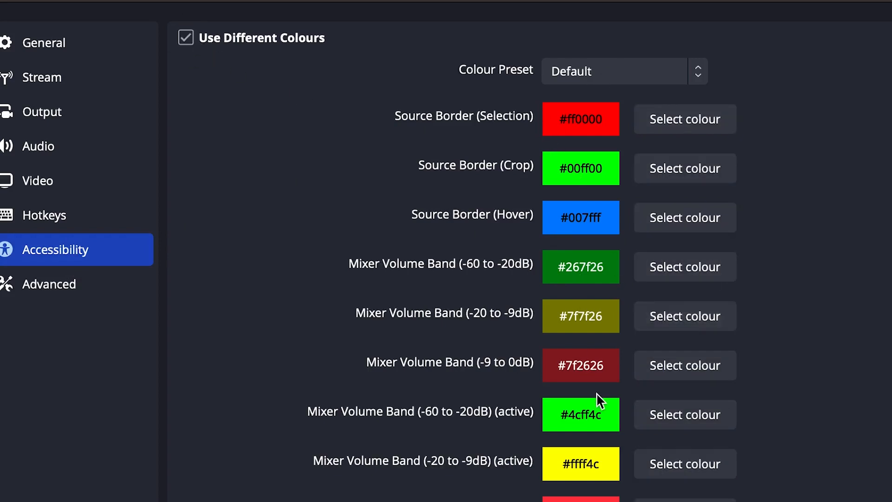
left_click(693, 375)
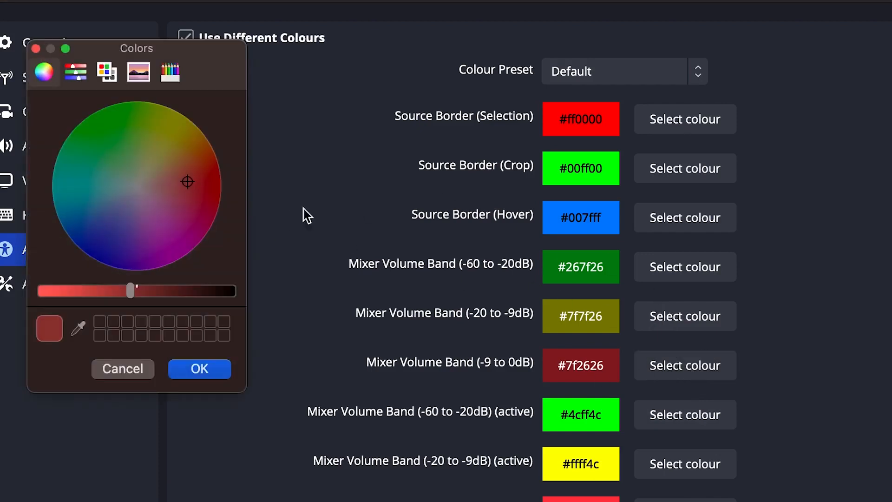
left_click_drag(133, 292, 93, 297)
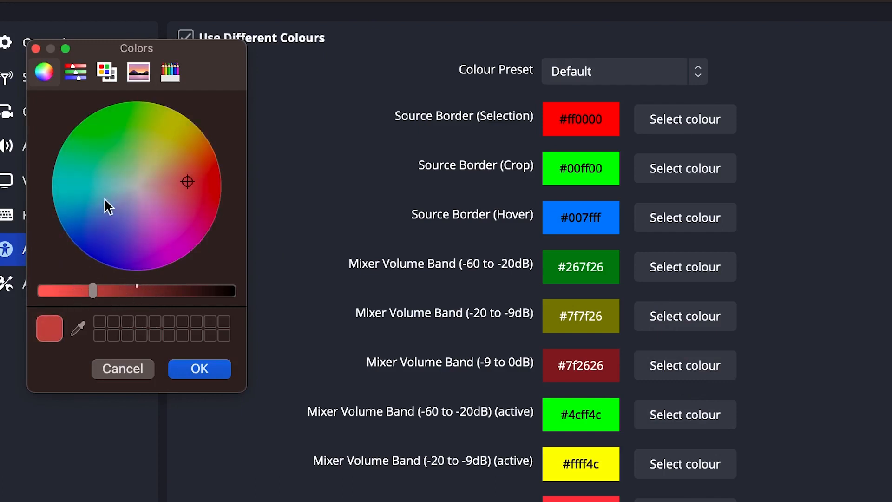
left_click(119, 195)
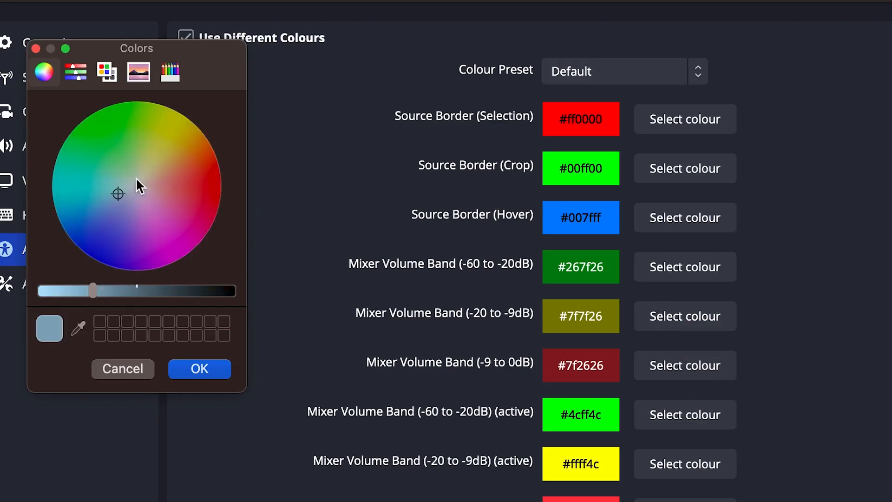
left_click(217, 372)
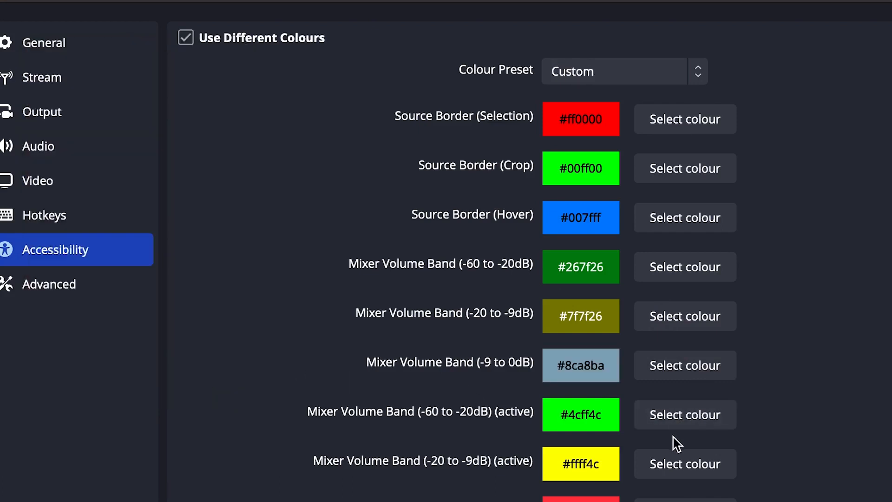
Enable Stream Delay in the advanced settings, then save and close the settings.
left_click(46, 289)
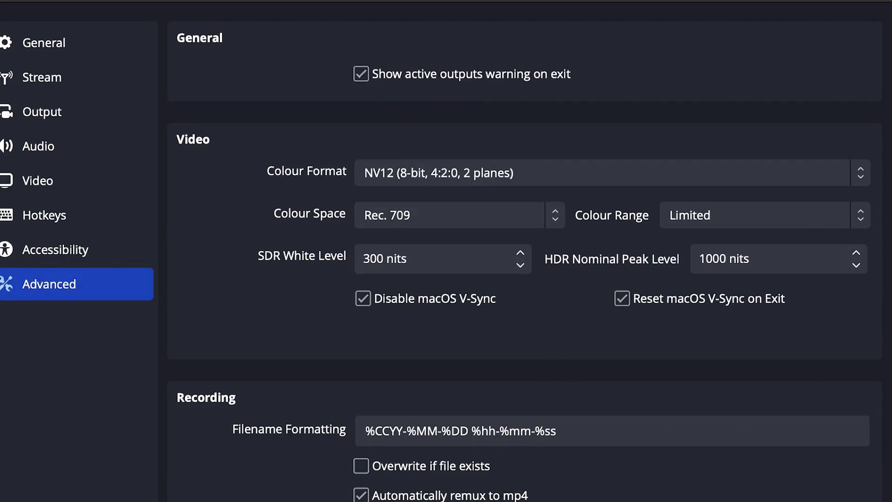
scroll(525, 260, "down", 6)
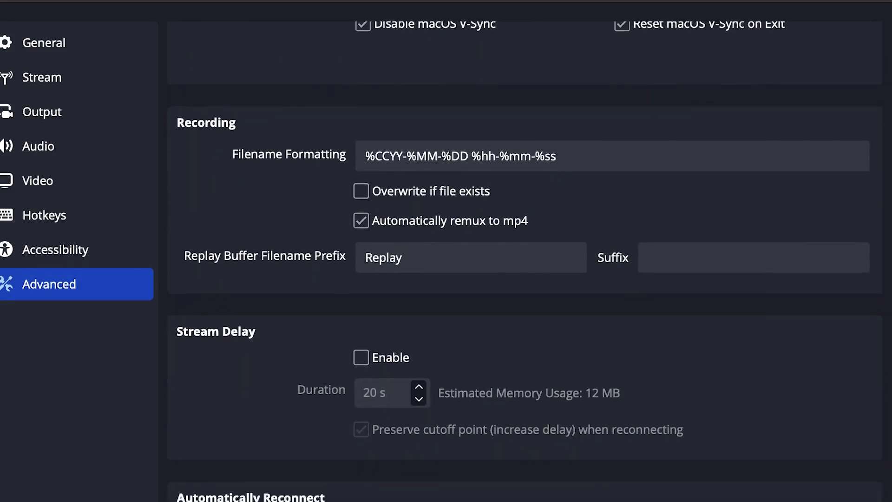
scroll(525, 260, "down", 3)
left_click(361, 272)
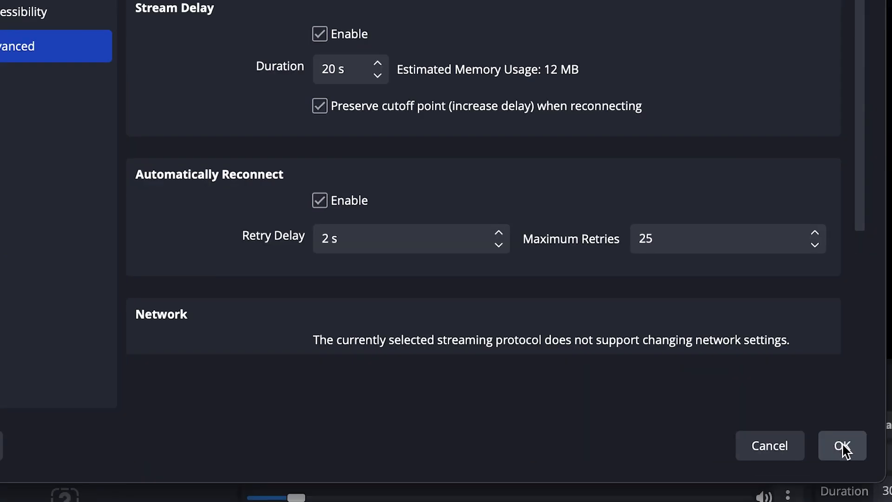
left_click(844, 447)
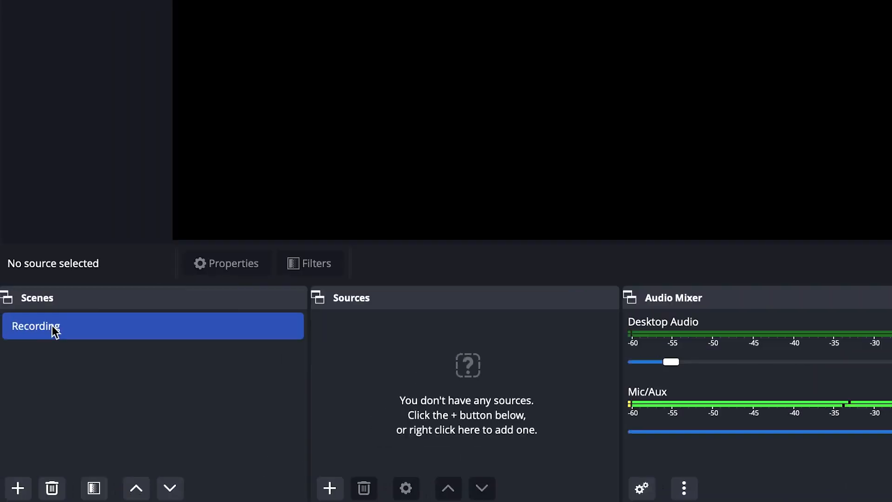
Rename the Recording scene to "Screen capture".
right_click(29, 418)
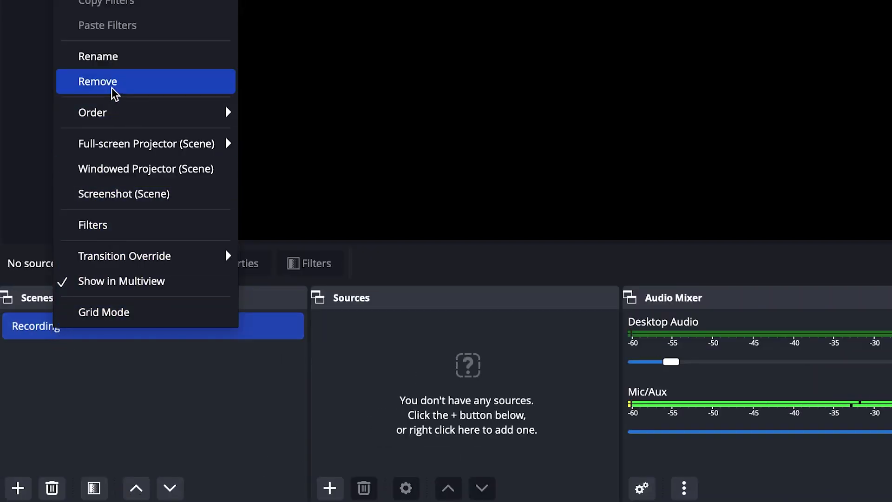
left_click(109, 58)
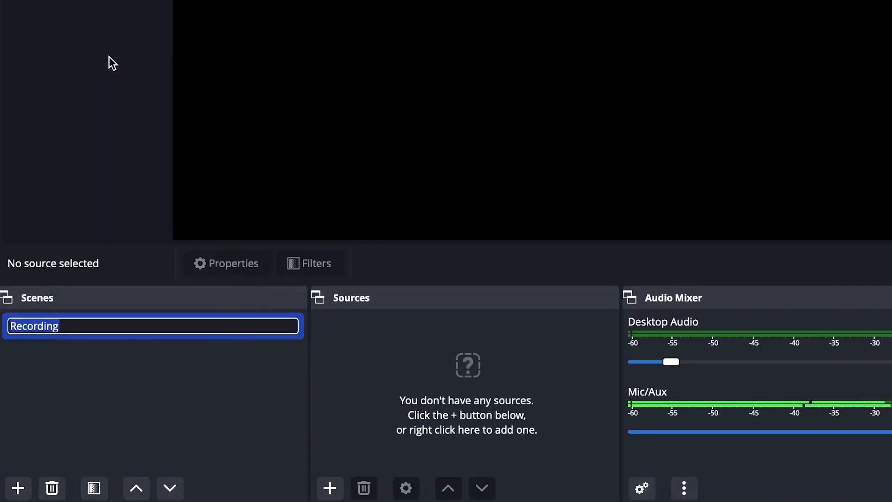
type("Screen capture")
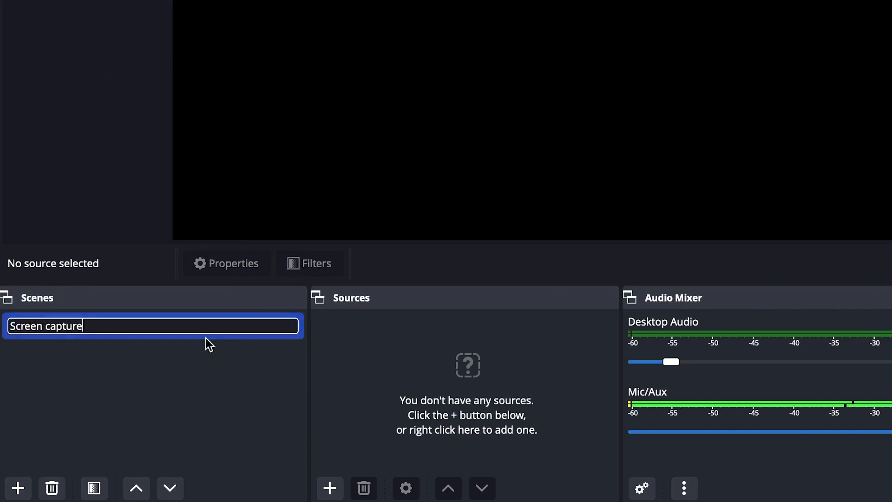
key("Return")
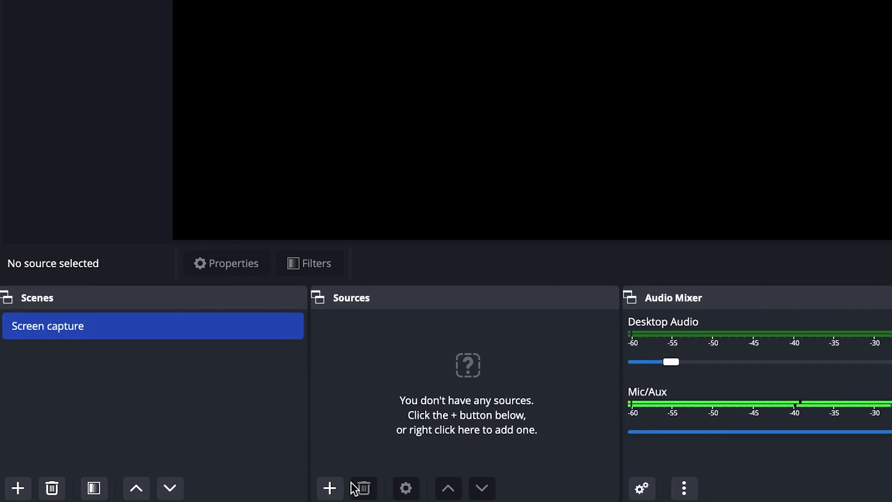
Add a new Video Capture Device source to the scene, using the C922 Pro Stream Webcam as its device.
left_click(334, 488)
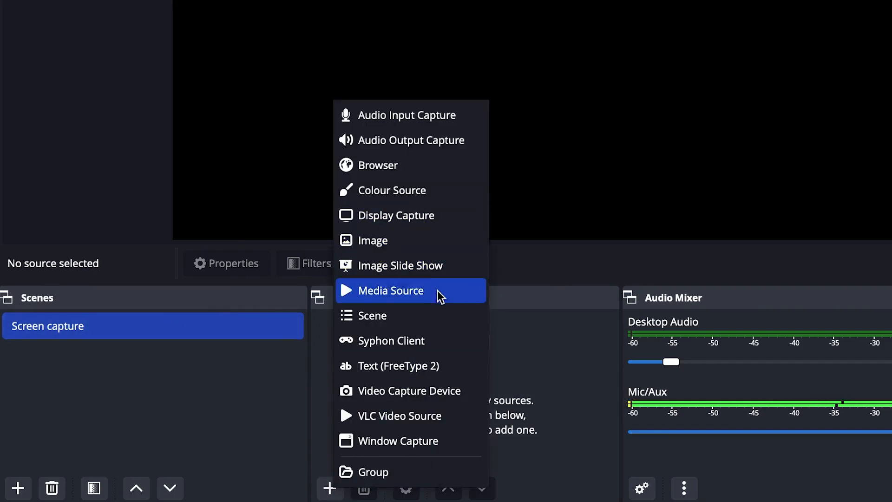
left_click(448, 390)
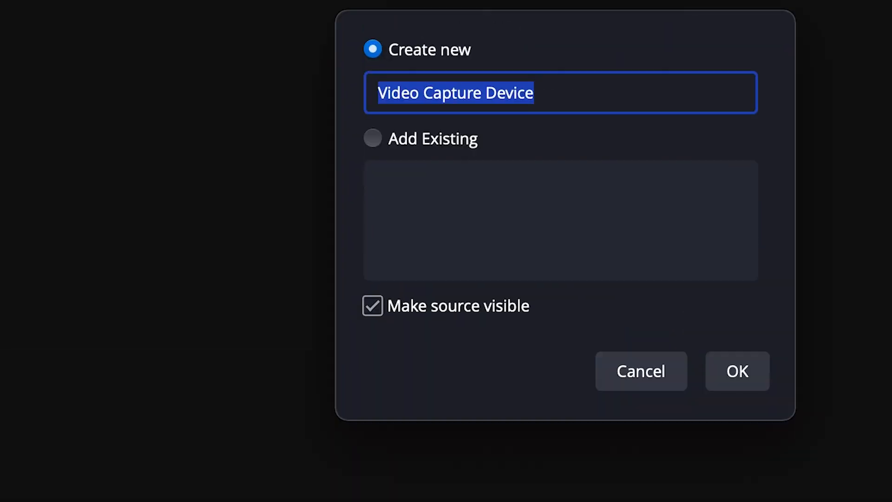
left_click(585, 94)
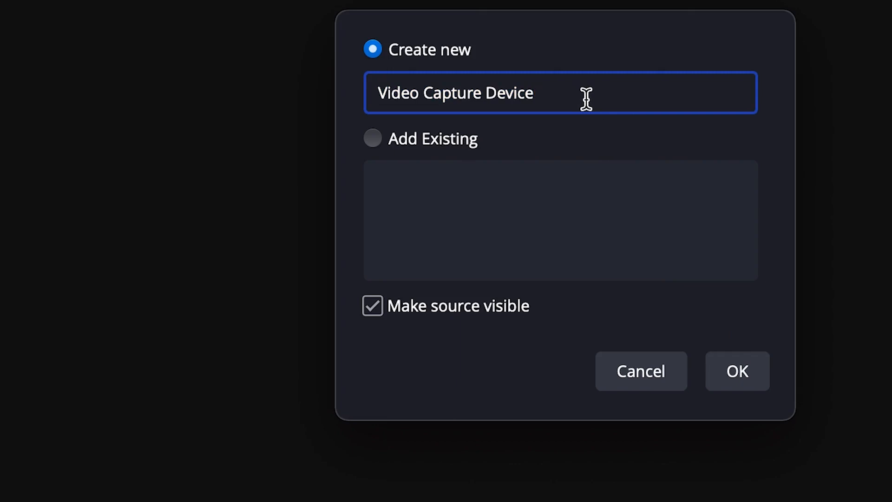
left_click(732, 384)
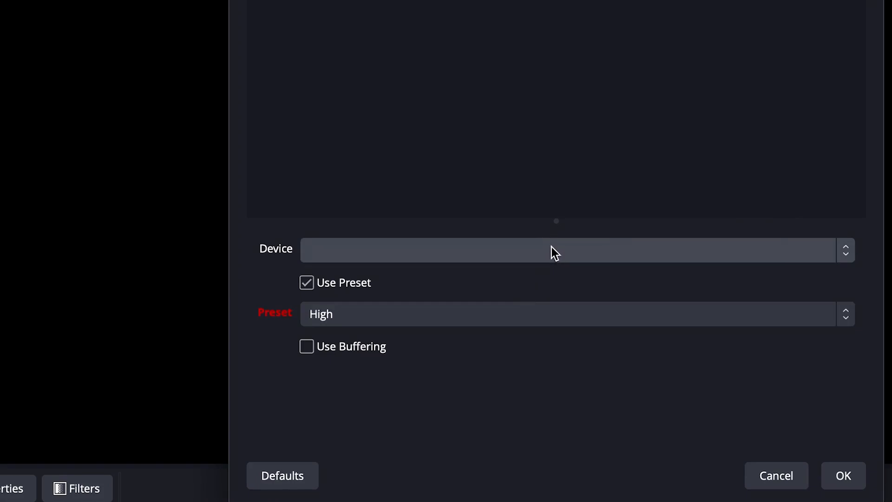
left_click(572, 253)
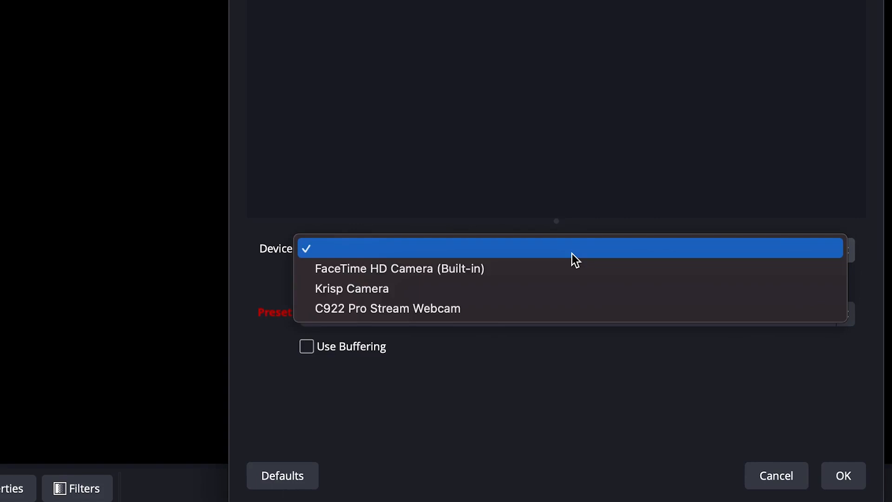
left_click(563, 311)
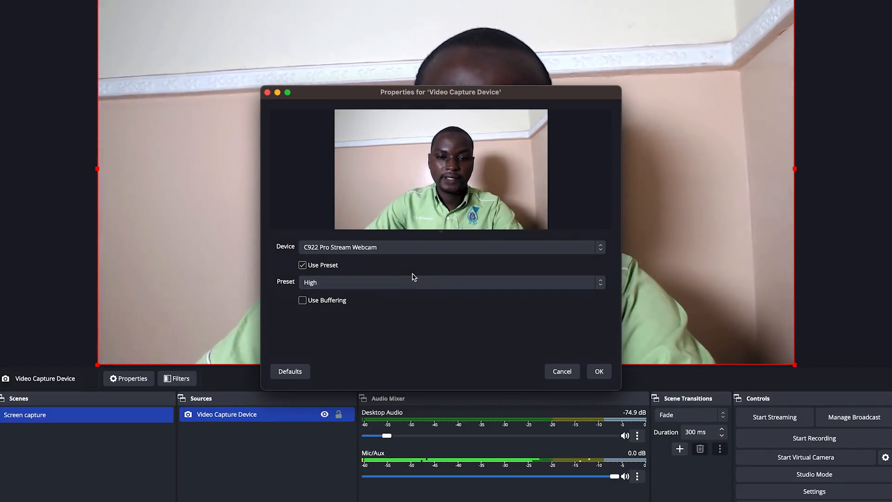
left_click(598, 372)
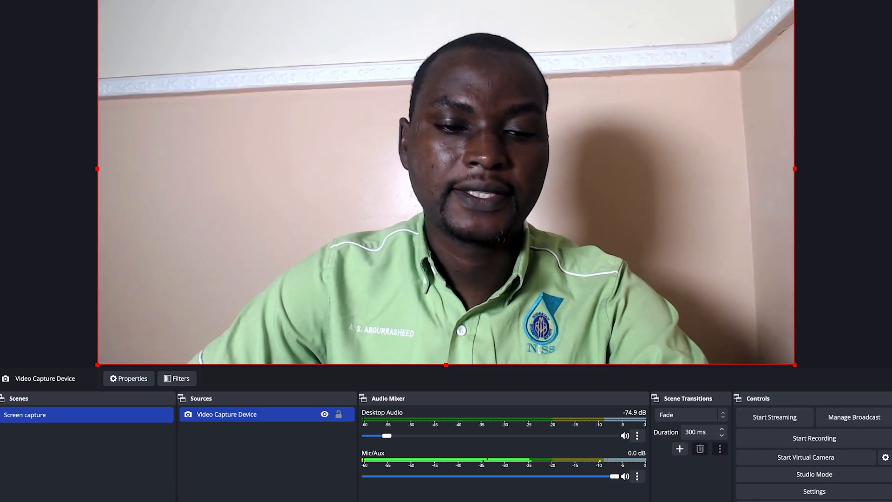
Add an Image source using Purple Textured Self-Help Advice Youtube Thumbnail (6).png from the Downloads folder and enlarge it to fill the canvas.
left_click(193, 499)
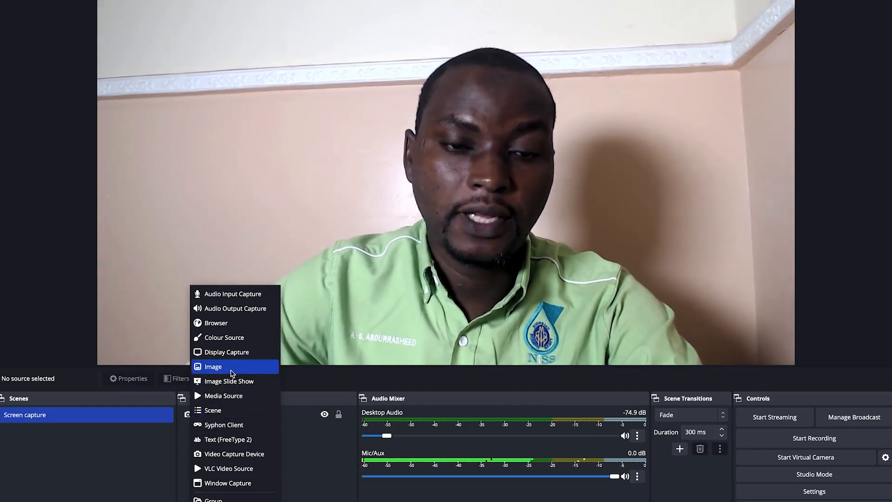
left_click(232, 374)
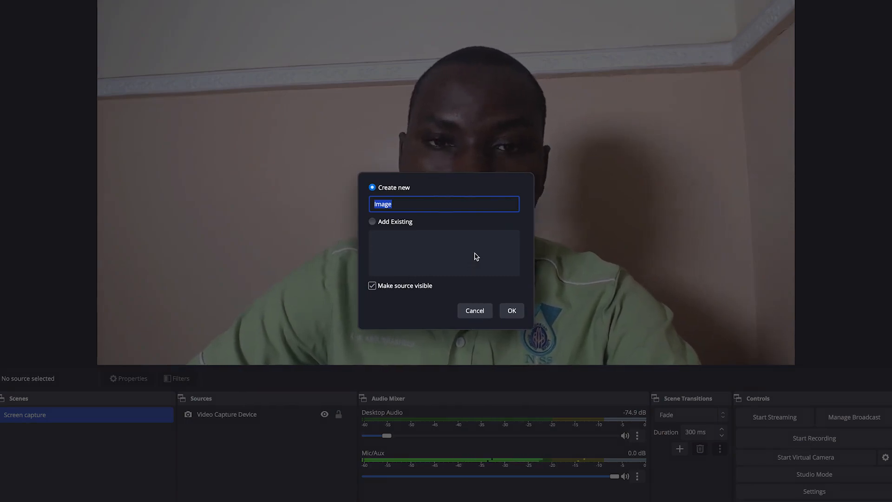
left_click(513, 311)
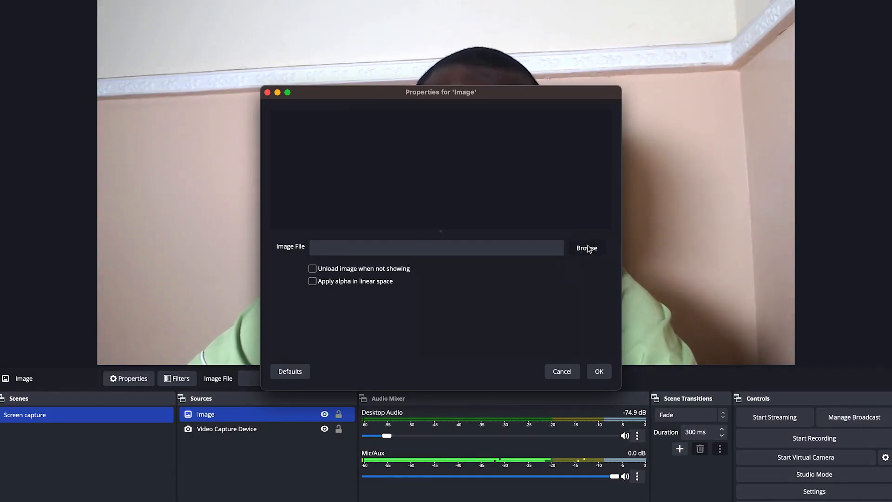
left_click(576, 245)
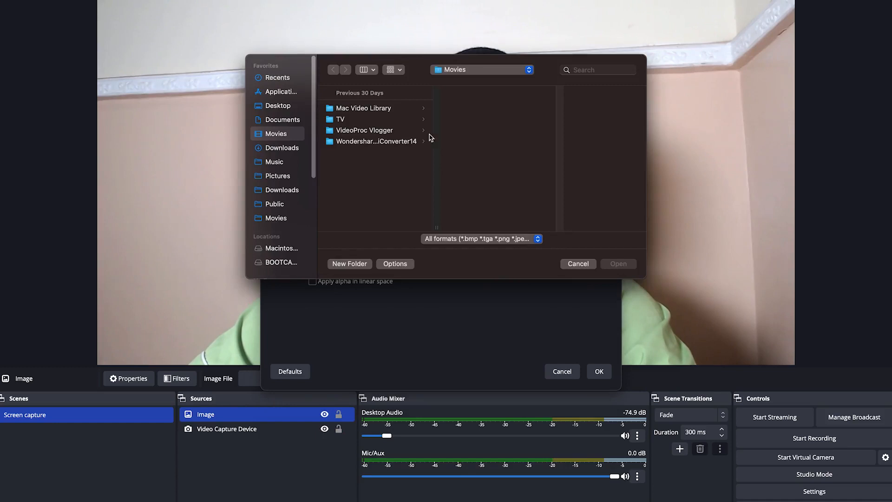
left_click(292, 147)
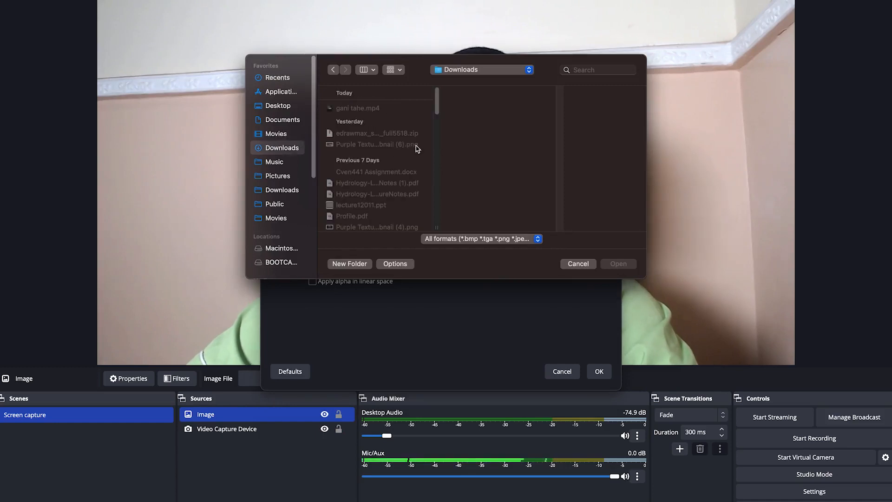
left_click(362, 145)
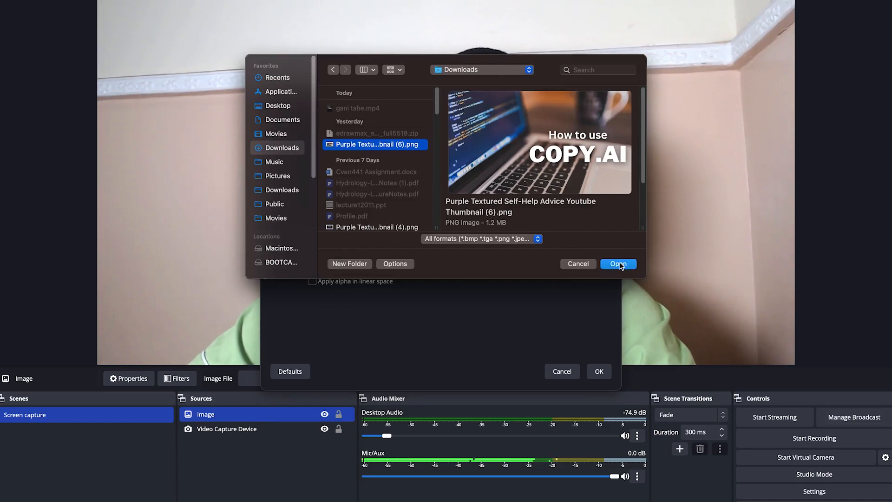
left_click(619, 264)
left_click(599, 372)
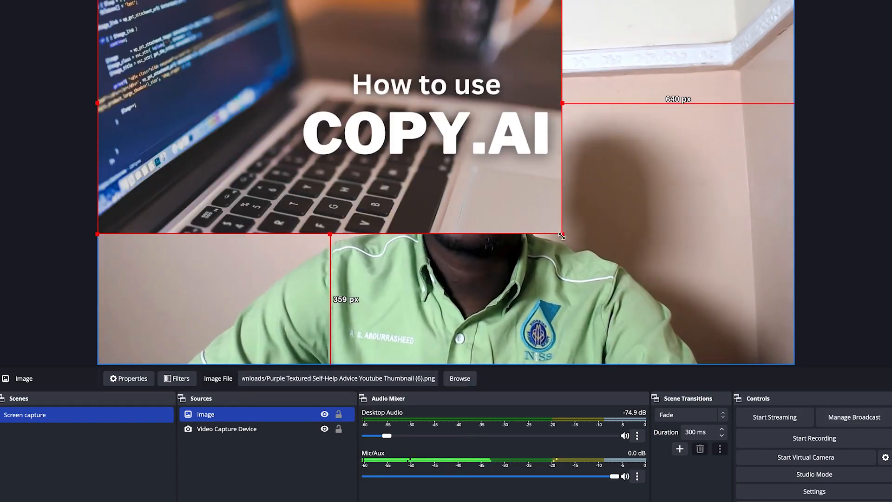
left_click_drag(621, 250, 795, 358)
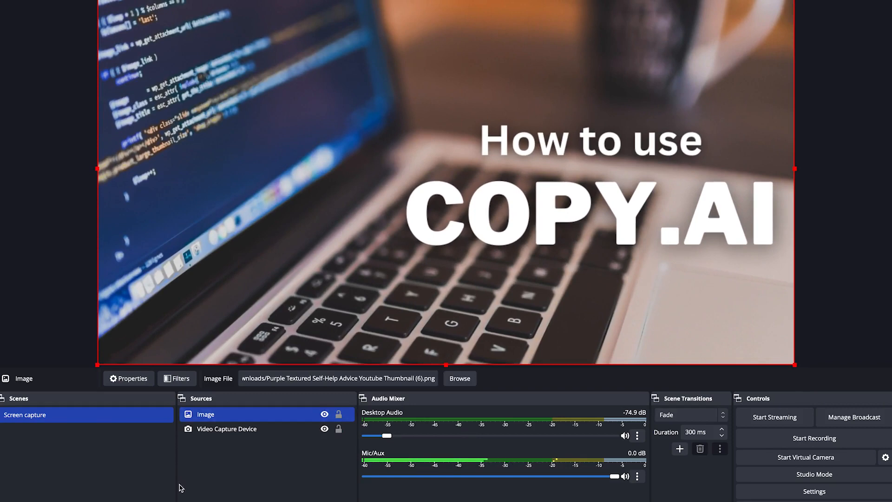
Add a new Display Capture source to the scene, with Built-in Retina Display as the captured display.
left_click(206, 467)
left_click(188, 500)
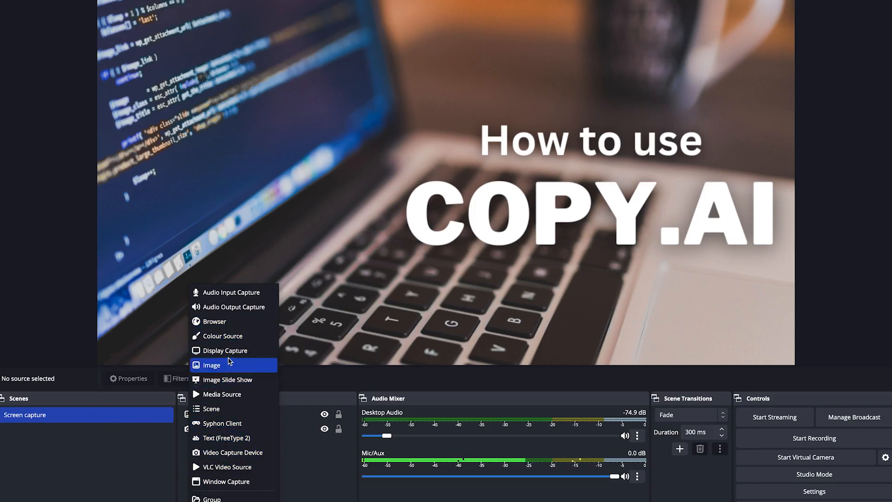
left_click(229, 351)
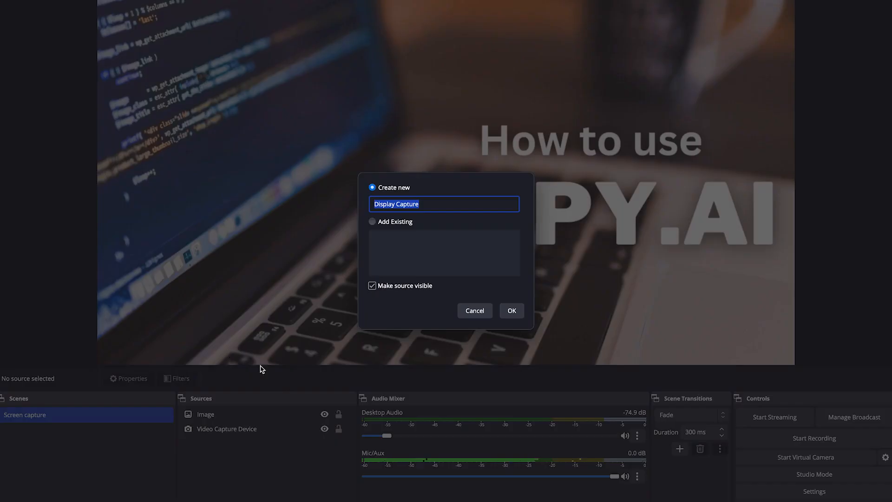
left_click(512, 311)
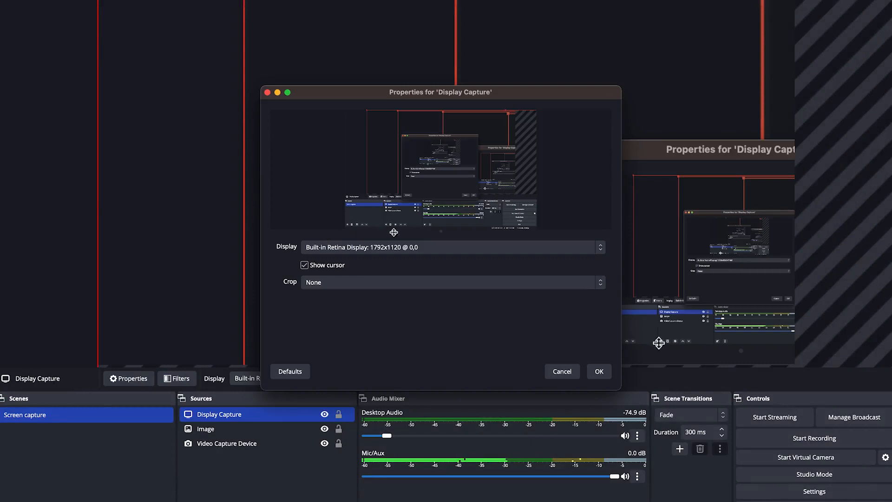
left_click(455, 249)
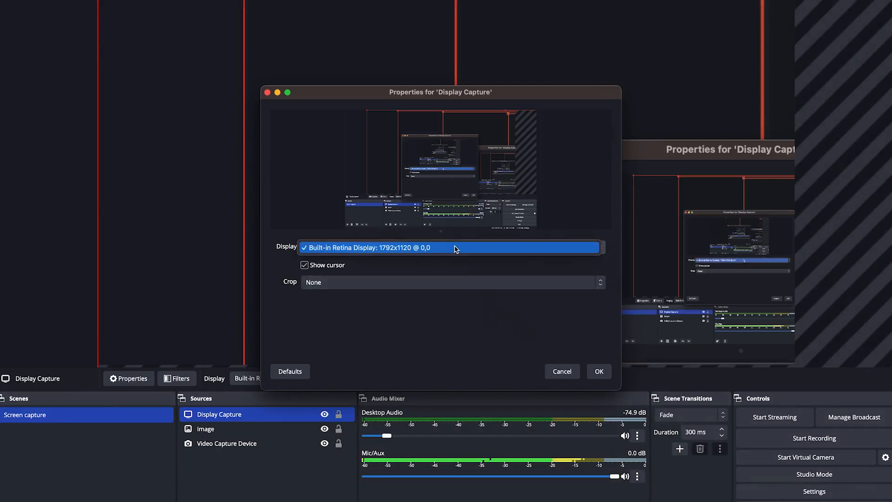
left_click(455, 249)
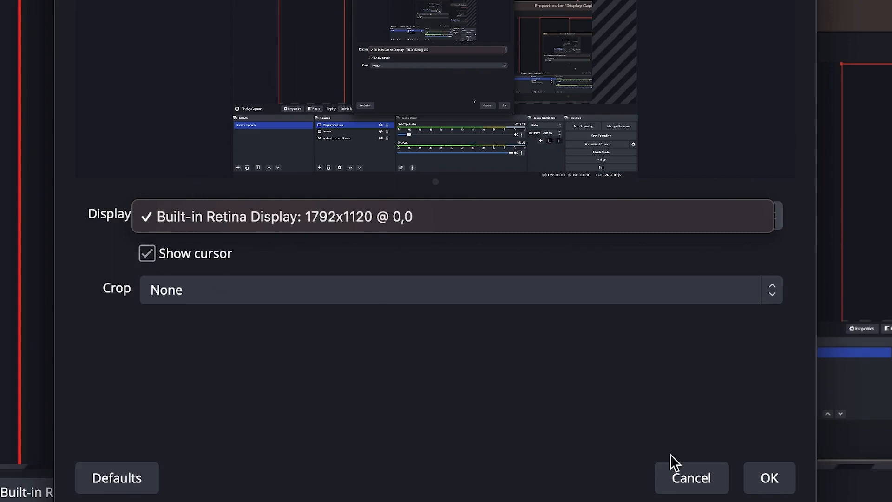
left_click(774, 485)
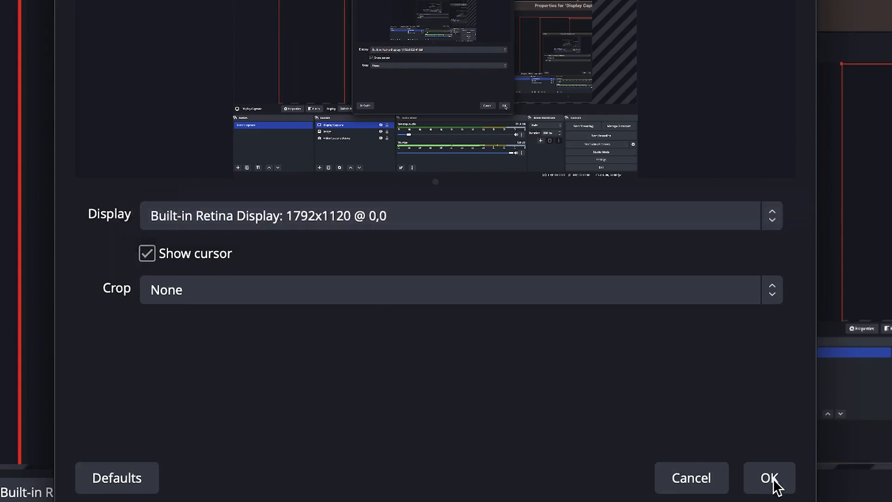
Confirm the Display Capture properties and fit the source to the screen after roughly resizing and repositioning it on the canvas.
left_click(771, 481)
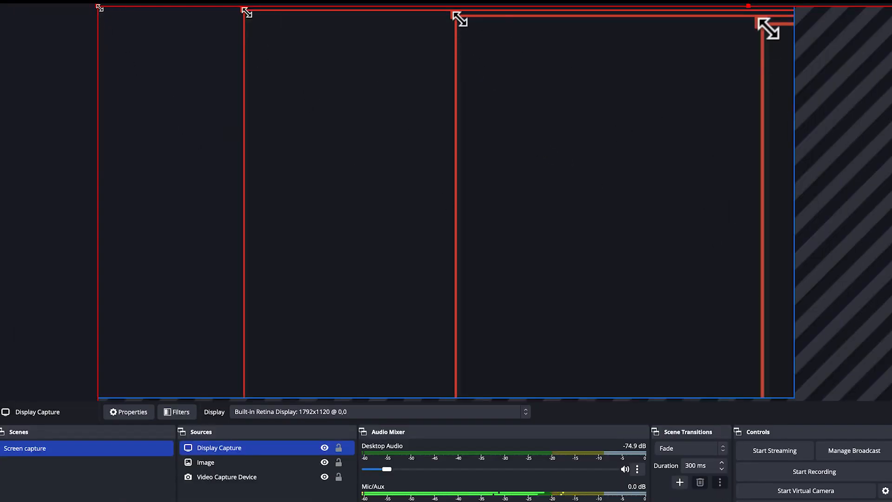
left_click_drag(158, 33, 403, 233)
left_click_drag(440, 255, 115, 88)
left_click_drag(76, 30, 472, 239)
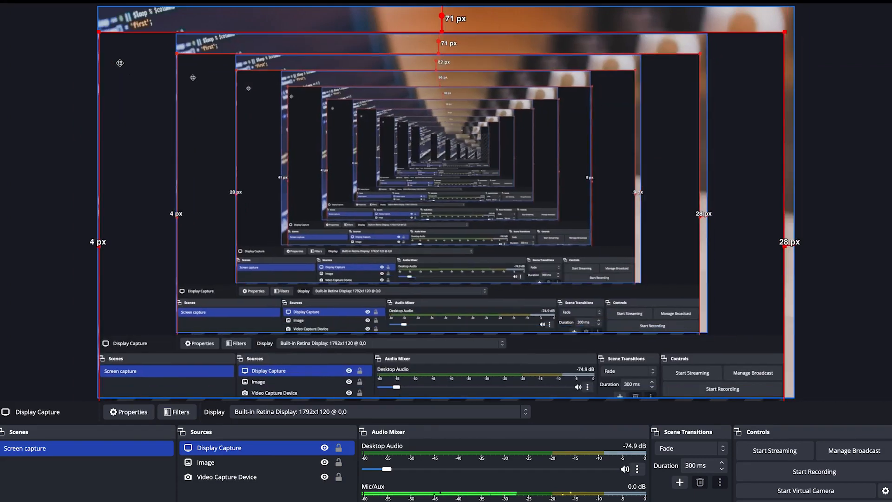
left_click_drag(119, 63, 123, 36)
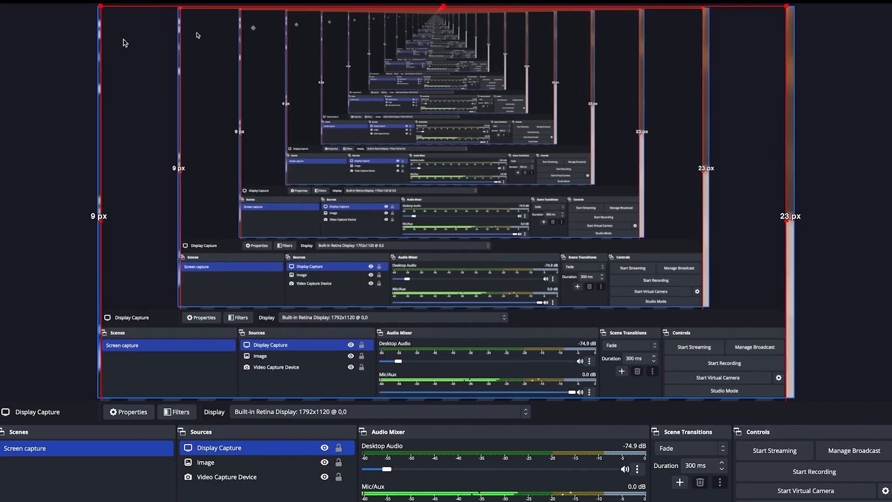
right_click(132, 109)
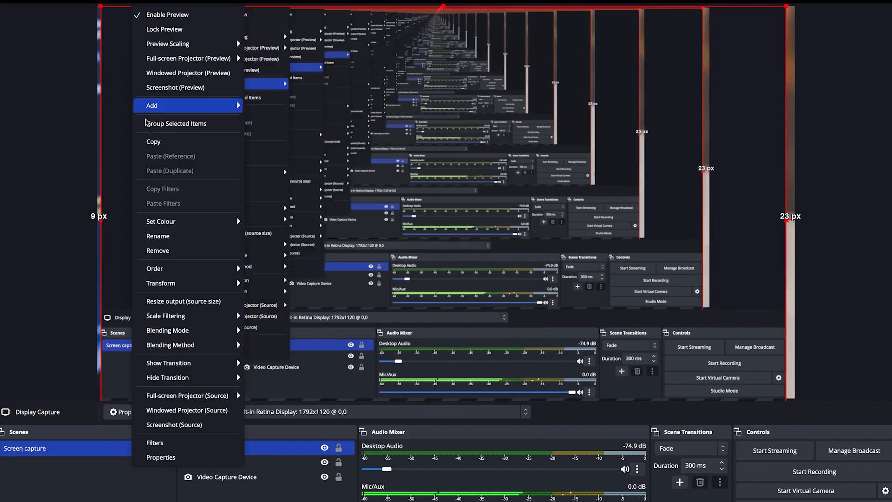
mouse_move(195, 283)
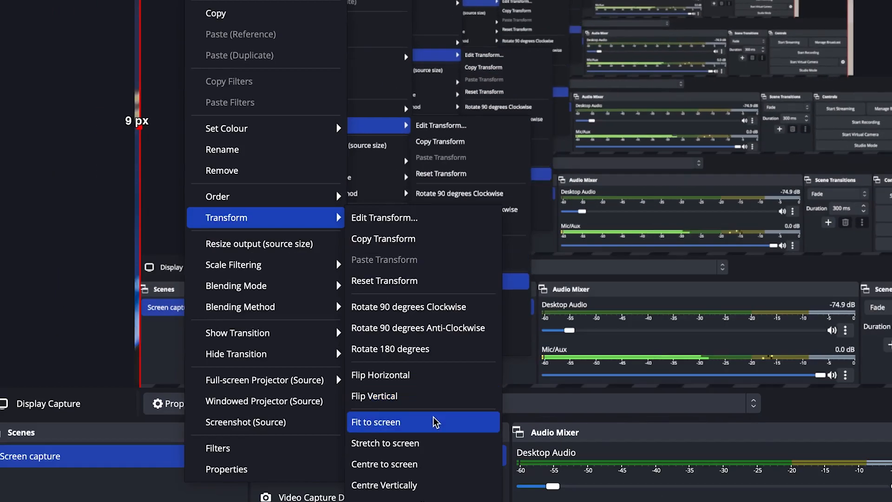
left_click(453, 420)
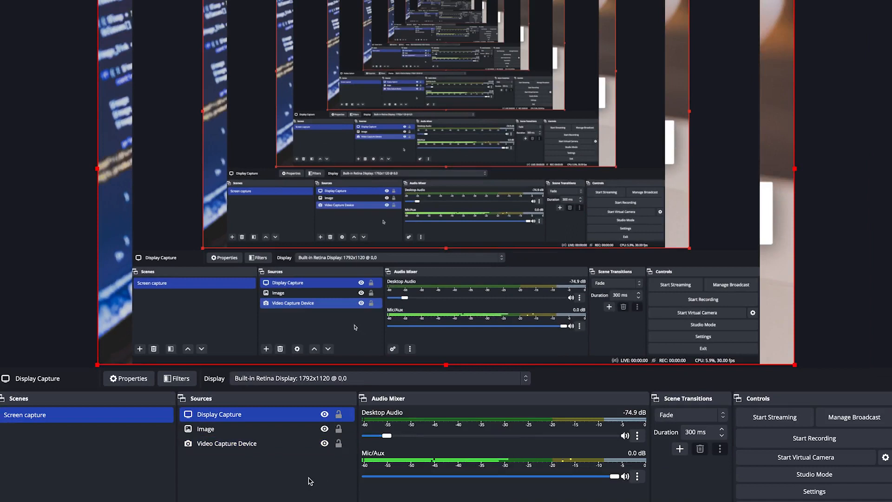
Move the Video Capture Device source above Display Capture and Image in the source order.
left_click(261, 447, "super")
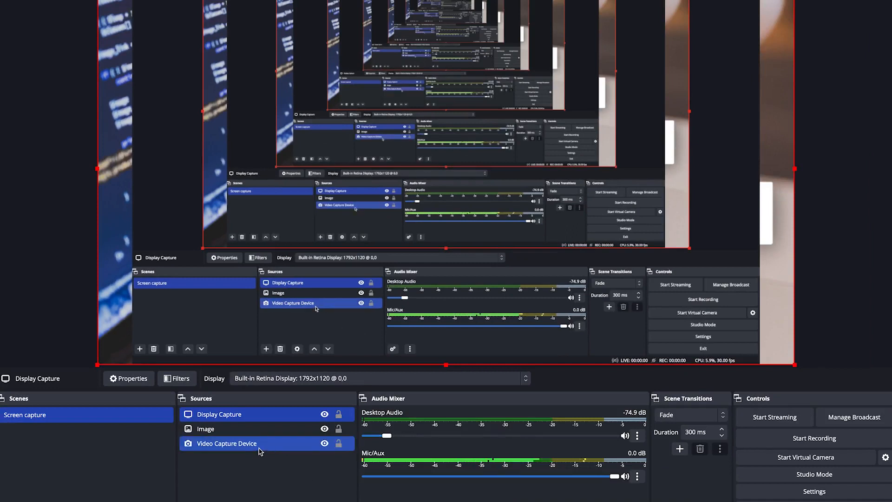
left_click(260, 447)
left_click(232, 429, "super")
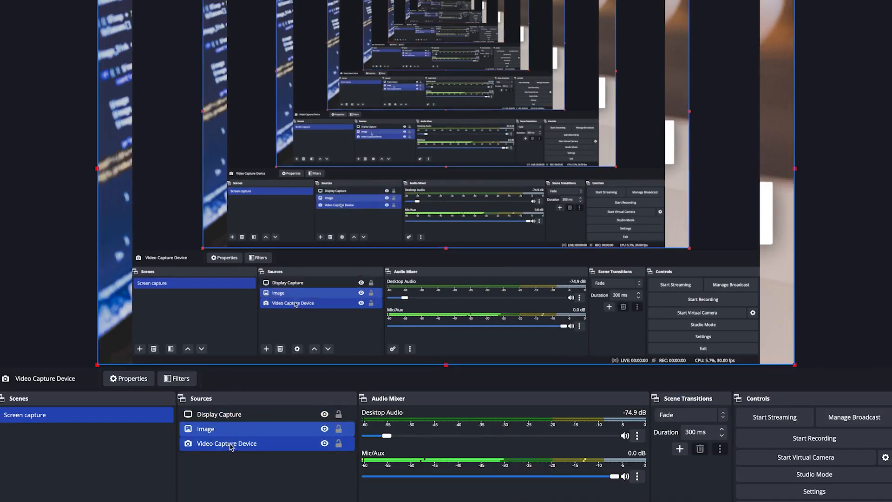
left_click(231, 446)
left_click_drag(229, 447, 231, 414)
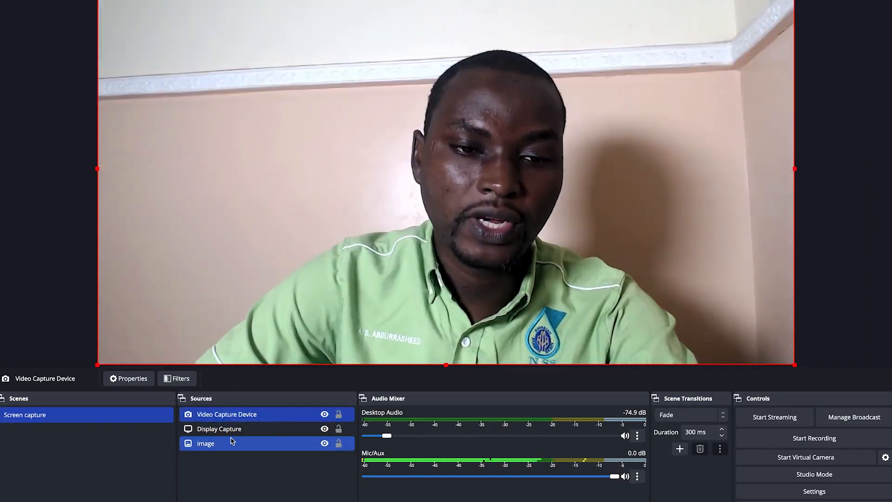
Bring the Display Capture source to the front of the stack, followed by the Image source in front of it.
left_click(231, 430, "super")
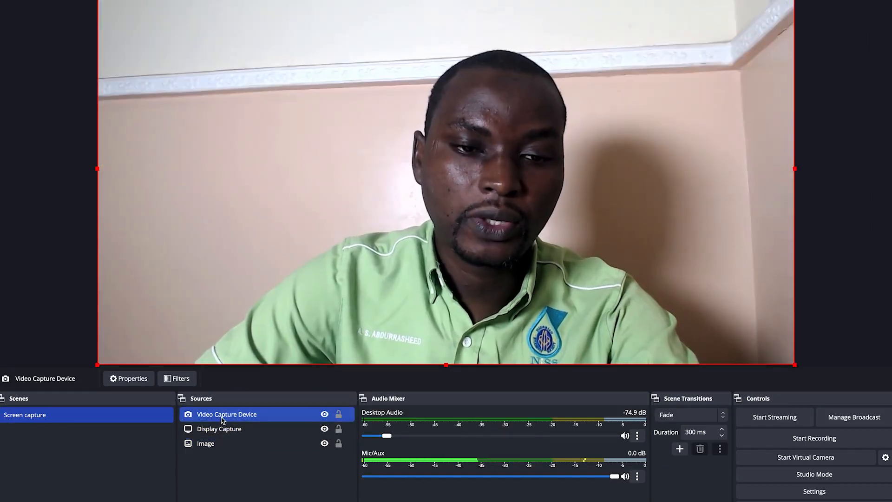
left_click(218, 428)
left_click_drag(216, 427, 216, 415)
left_click(221, 430, "super")
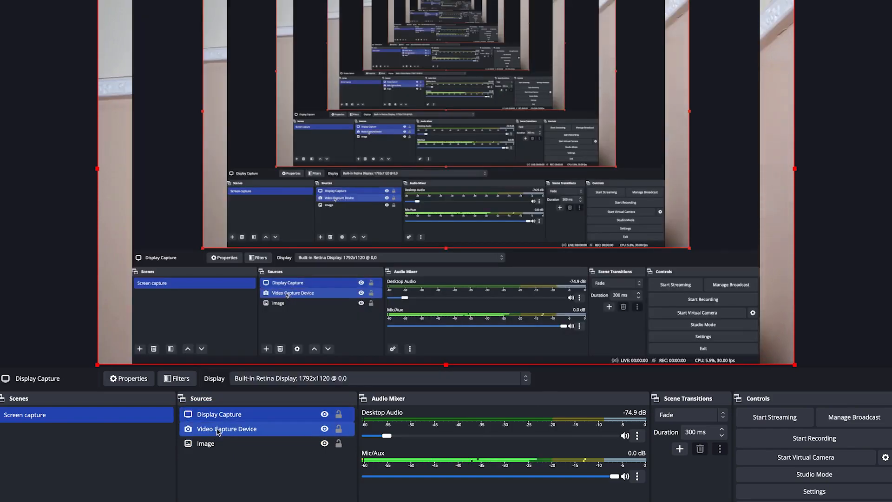
left_click(219, 443)
left_click_drag(219, 444, 231, 421)
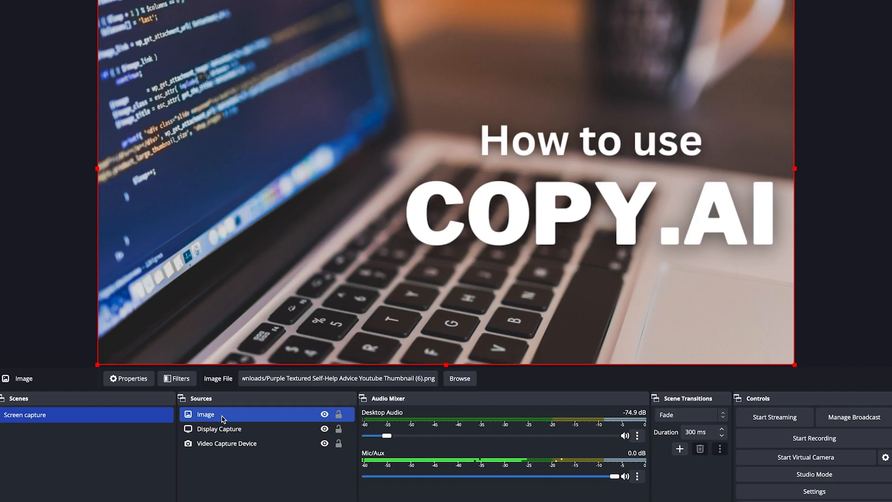
Return the Display Capture source to the front of the stack, ahead of the Image source.
left_click(242, 430, "ctrl")
left_click(240, 444)
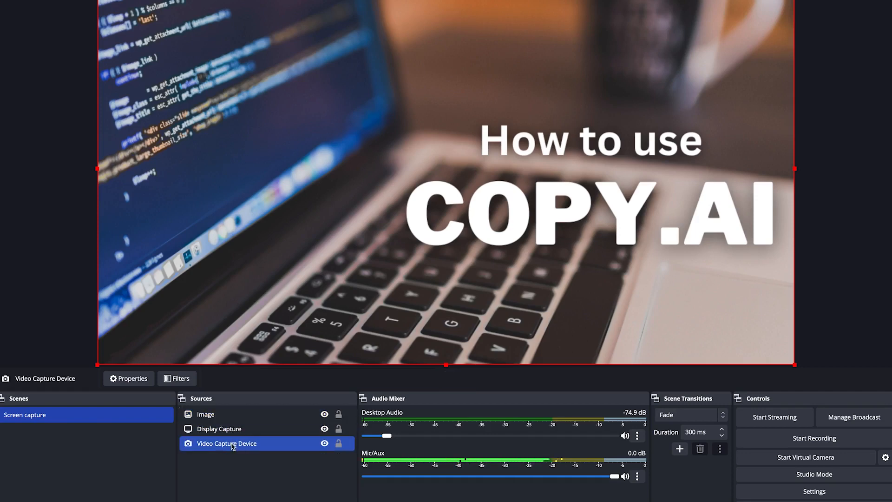
left_click(228, 430)
left_click(231, 442, "ctrl")
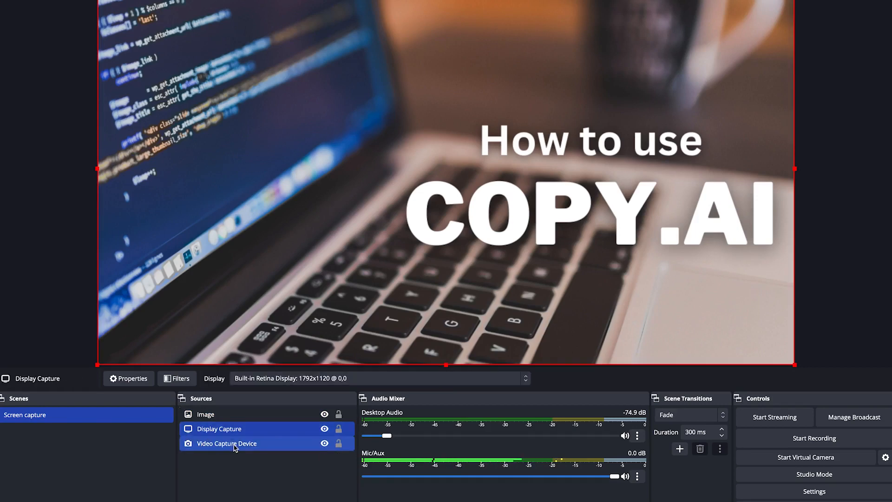
left_click(234, 445)
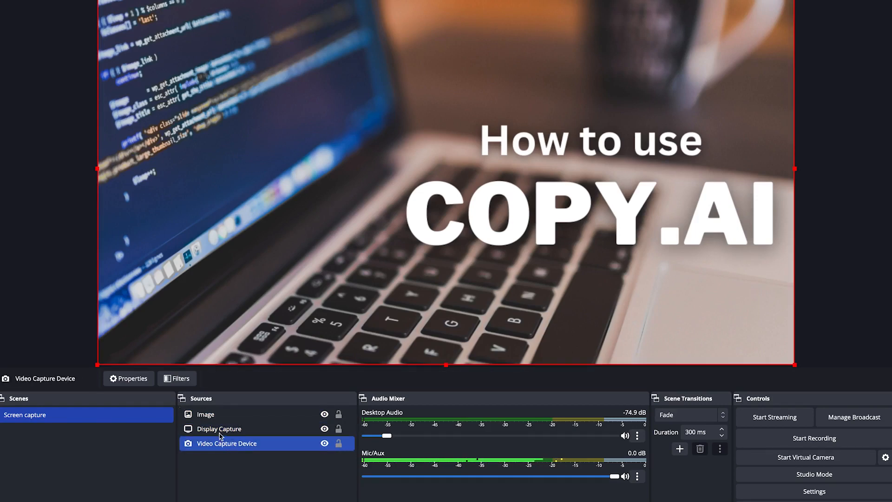
left_click(220, 431)
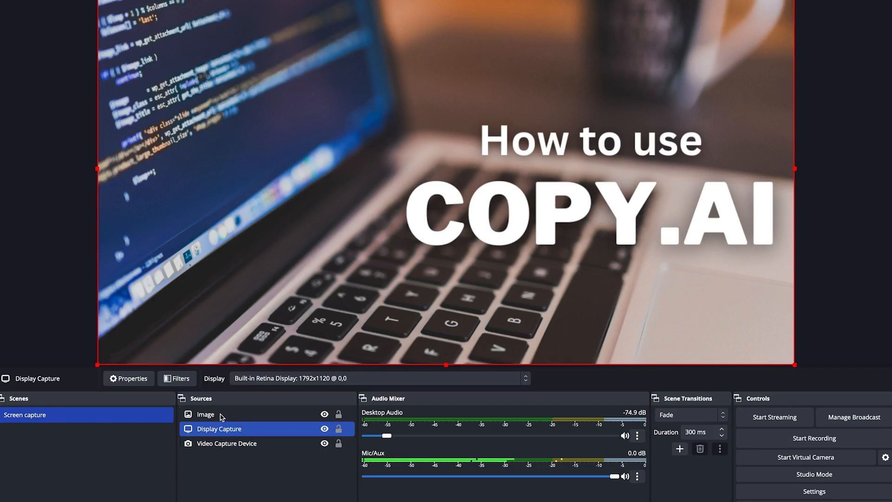
double_click(220, 428)
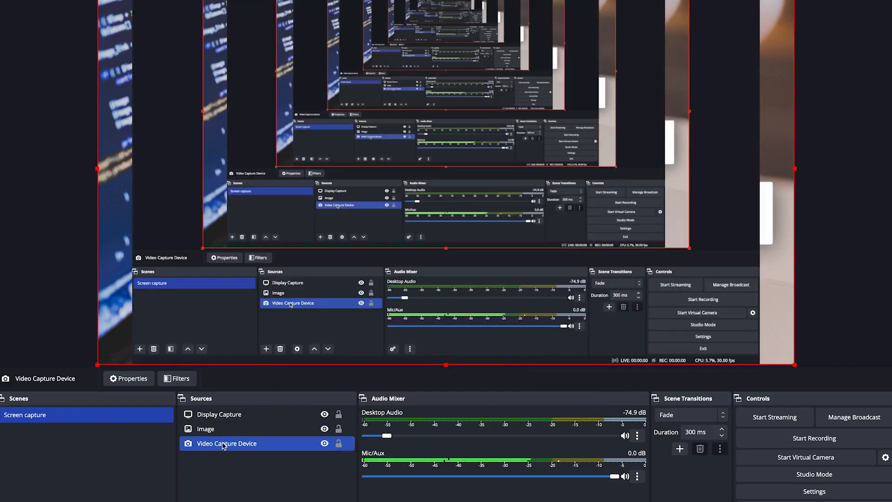
Bring Video Capture Device to the front and shrink it into the canvas's lower-right corner, about 1419 px from the left and 797 px from the top edge.
left_click_drag(222, 443, 227, 412)
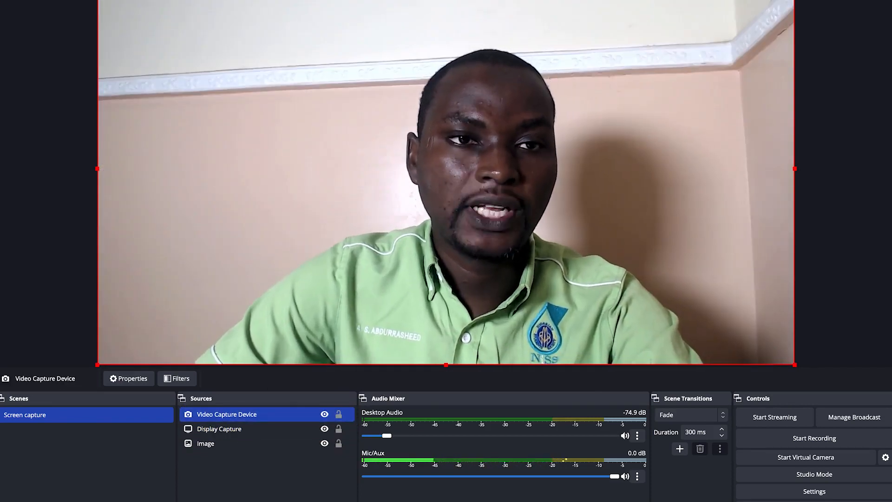
left_click_drag(99, 1, 613, 263)
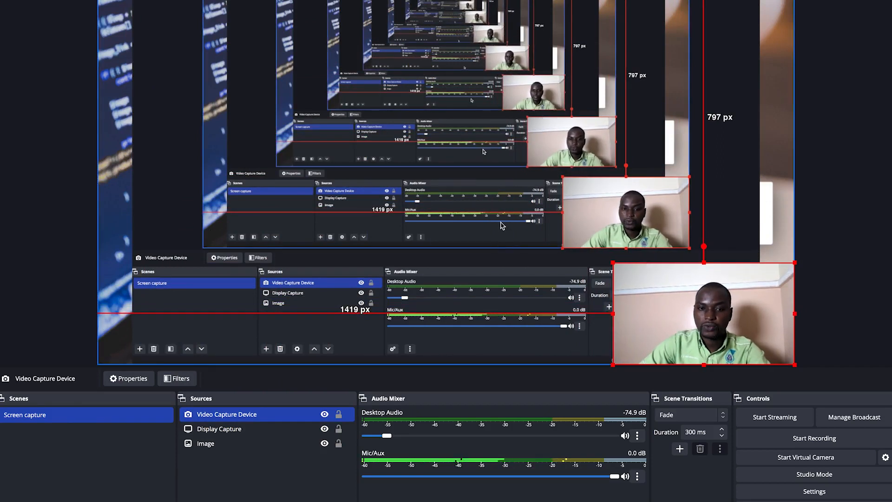
Remove the Image source from the Screen capture scene.
left_click(222, 444, "ctrl")
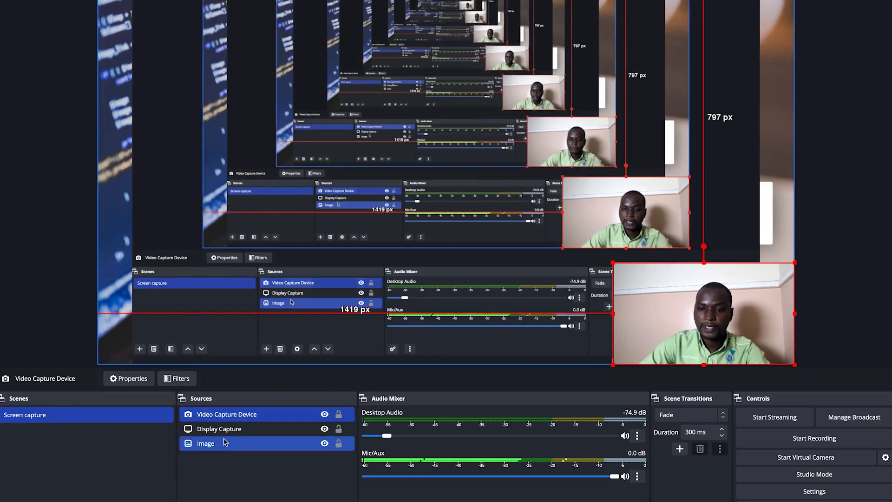
left_click(223, 444)
right_click(222, 445)
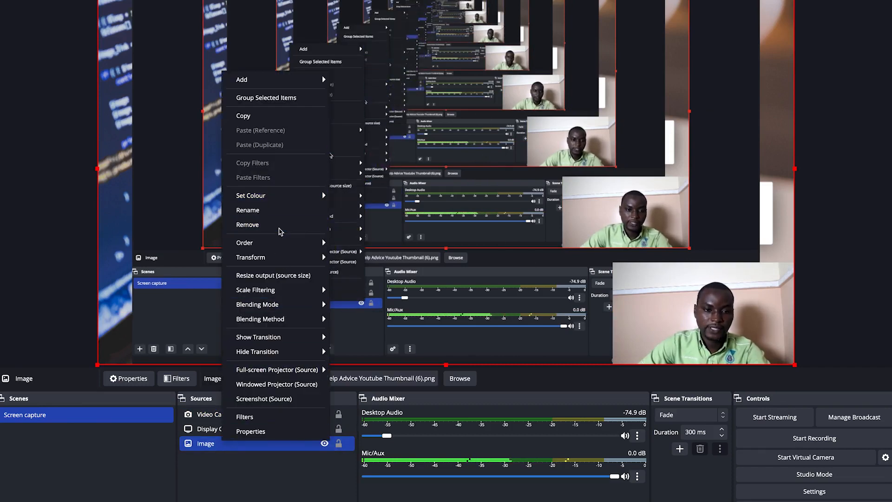
left_click(280, 230)
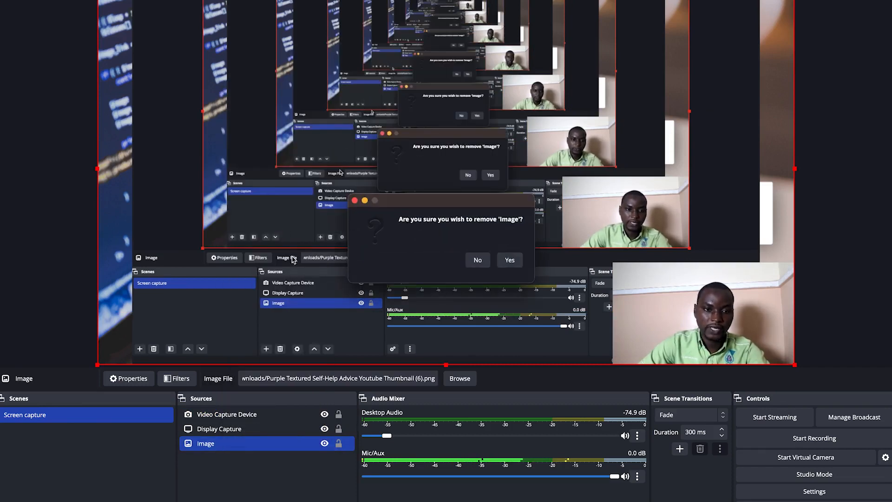
key("Return")
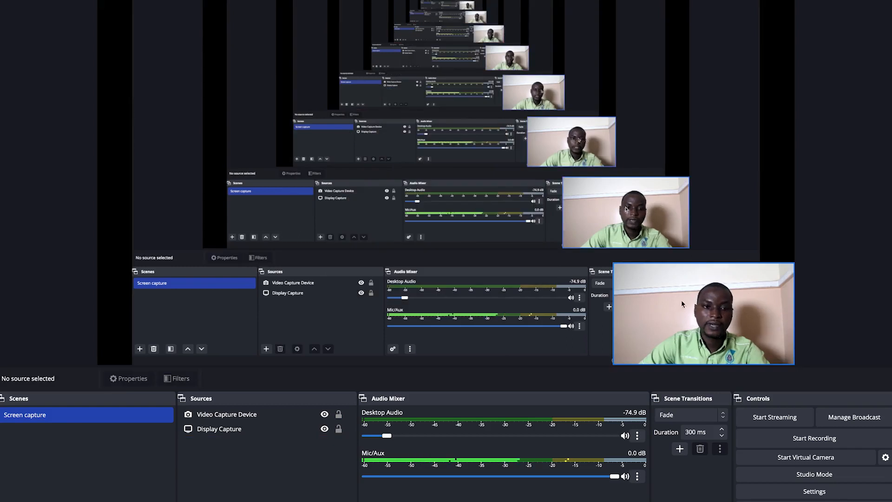
Shrink the webcam overlay further in the canvas's lower-right corner, about 1490 px from the left edge and 838 px from the top edge.
left_click(621, 273)
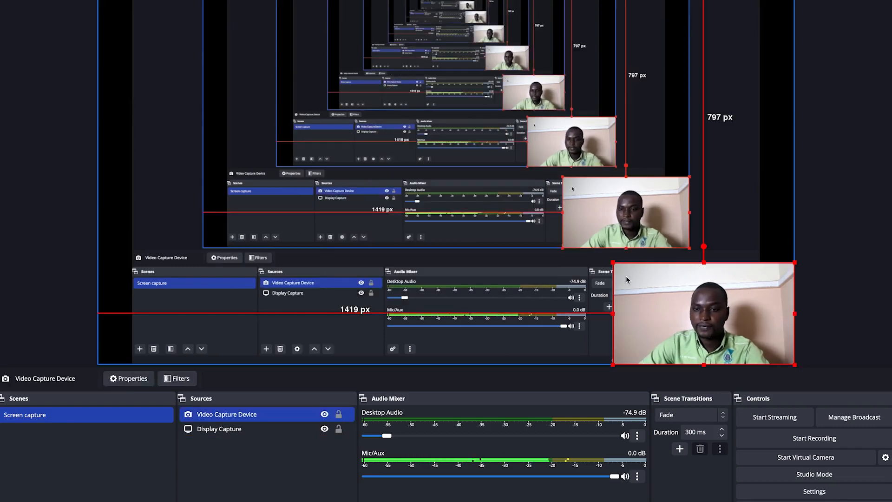
left_click_drag(614, 270, 639, 279)
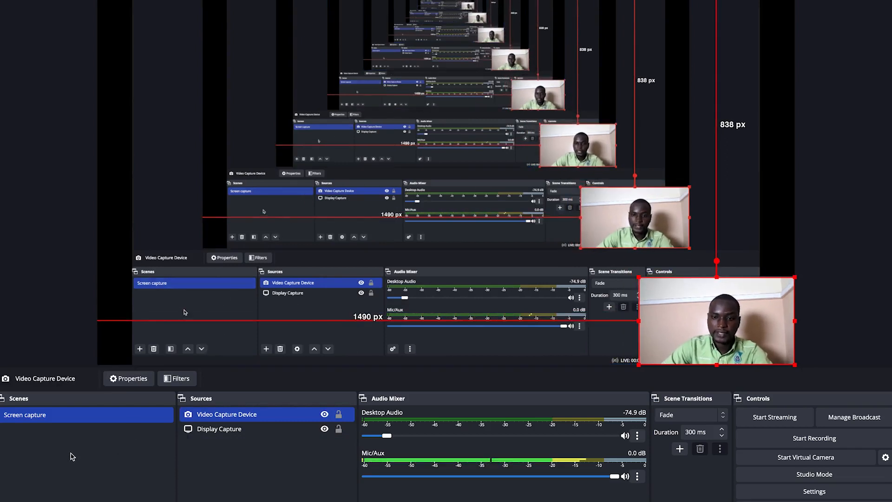
Create a scene named "Webcam" and add a new Video Capture Device source named "mac book camera" to it.
left_click(140, 350)
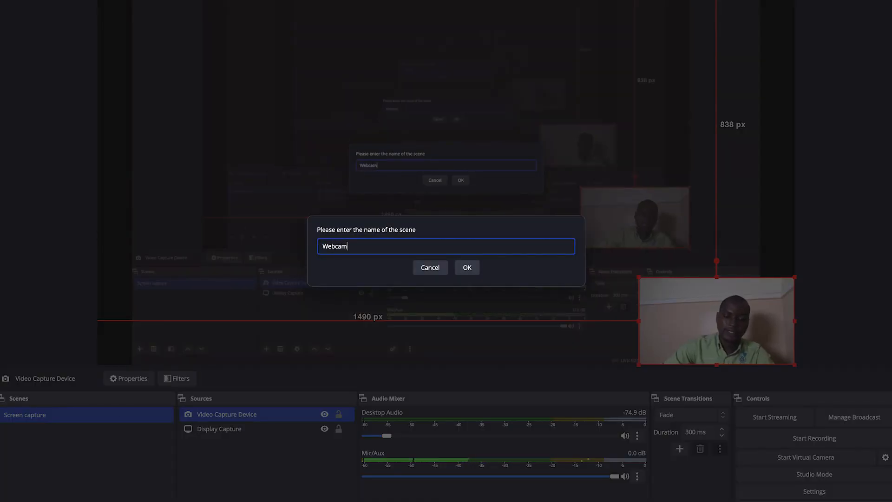
left_click(467, 267)
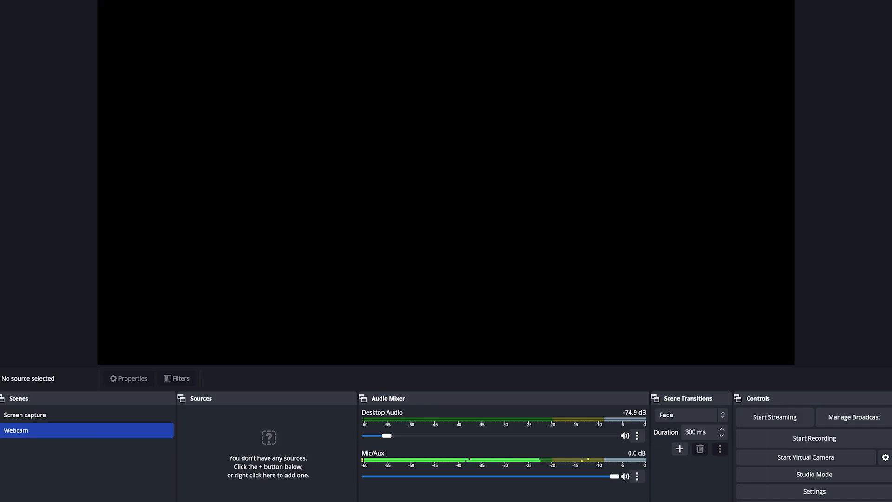
left_click(191, 501)
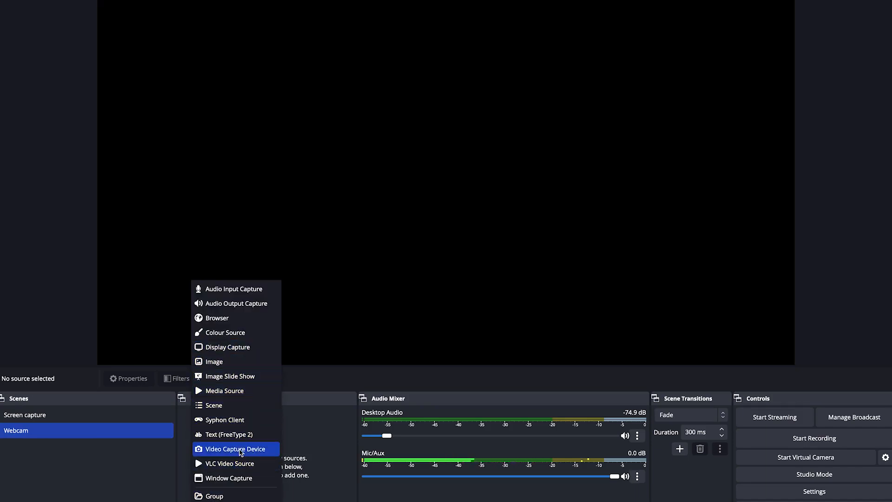
left_click(241, 450)
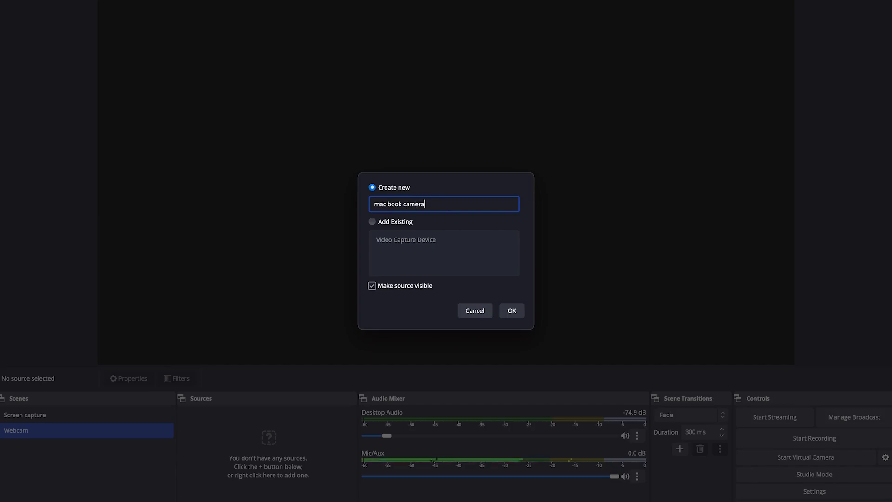
key("Return")
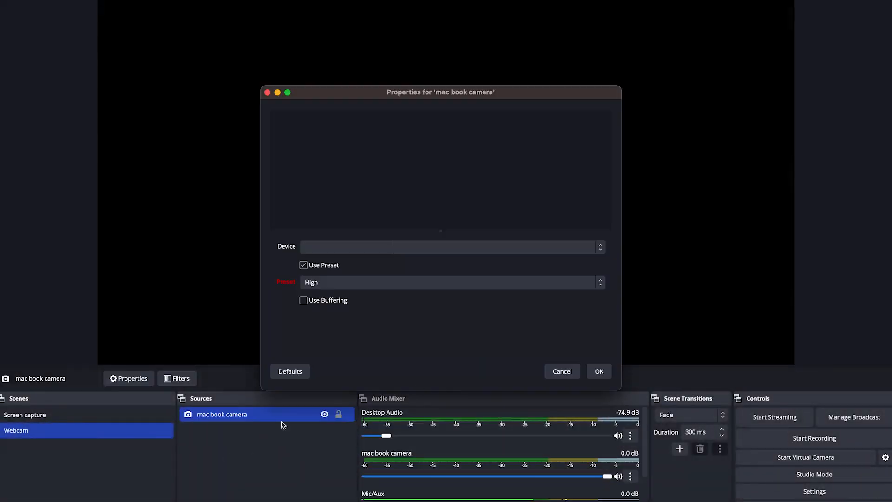
Set FaceTime HD Camera (Built-in) as the device of the mac book camera source and fit the source to the screen.
left_click(395, 252)
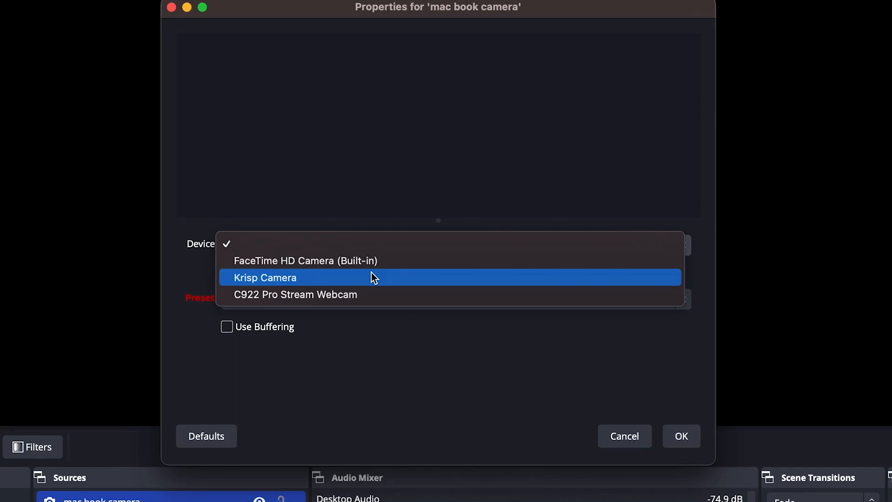
left_click(396, 257)
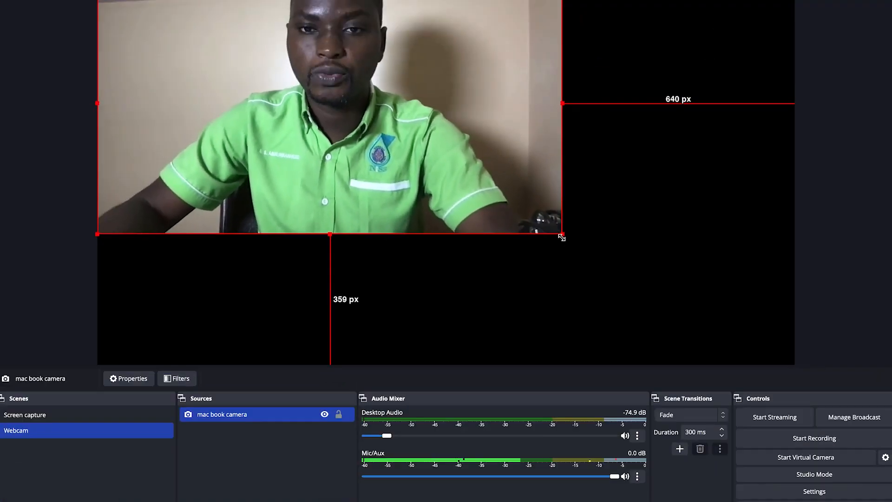
right_click(333, 223)
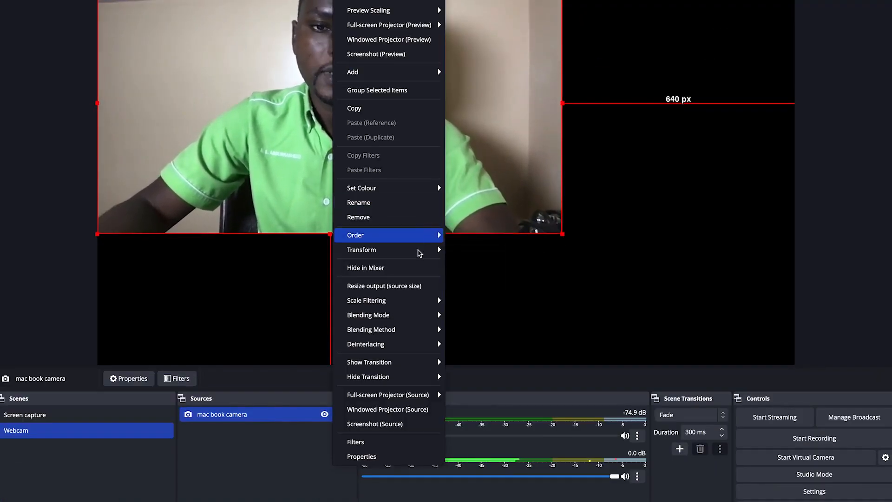
mouse_move(420, 251)
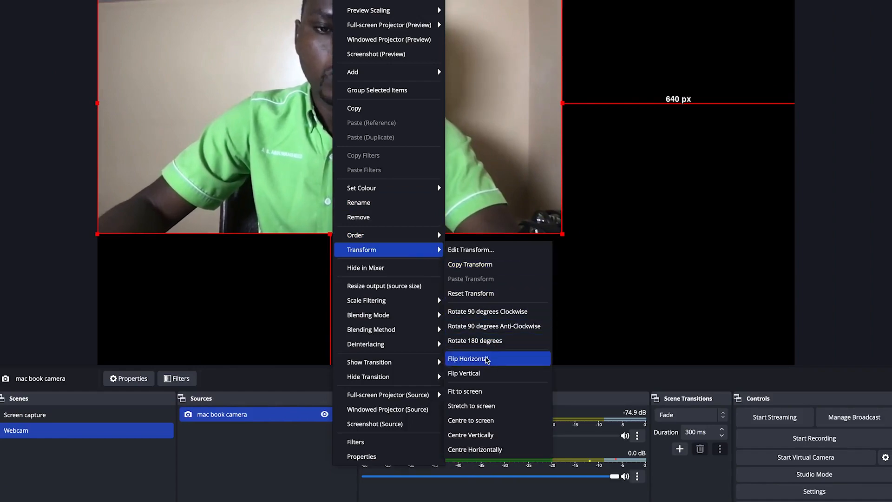
left_click(489, 391)
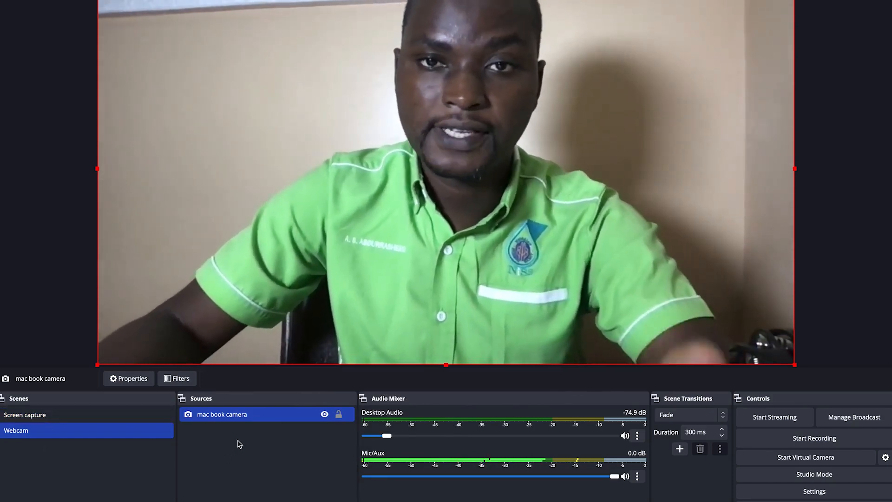
Add a new Audio Input Capture source named "My c922" to the Webcam scene, with C922 Pro Stream Webcam as its device.
left_click(187, 501)
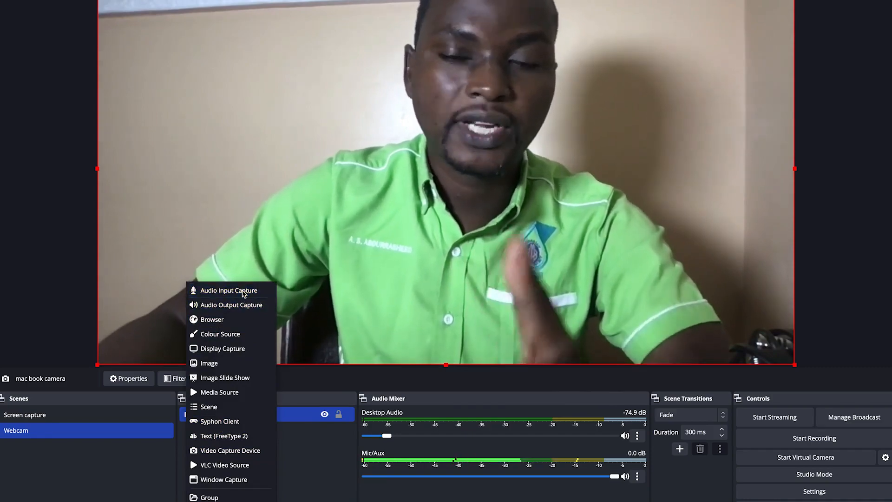
left_click(242, 292)
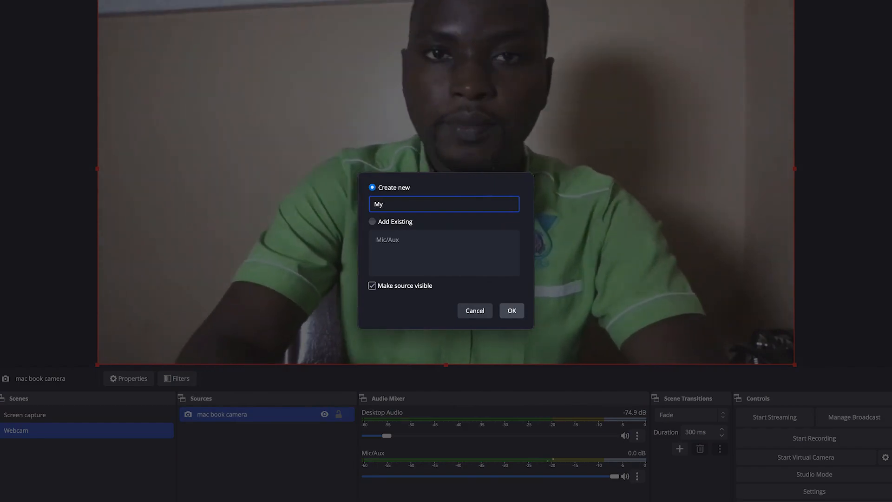
key("Return")
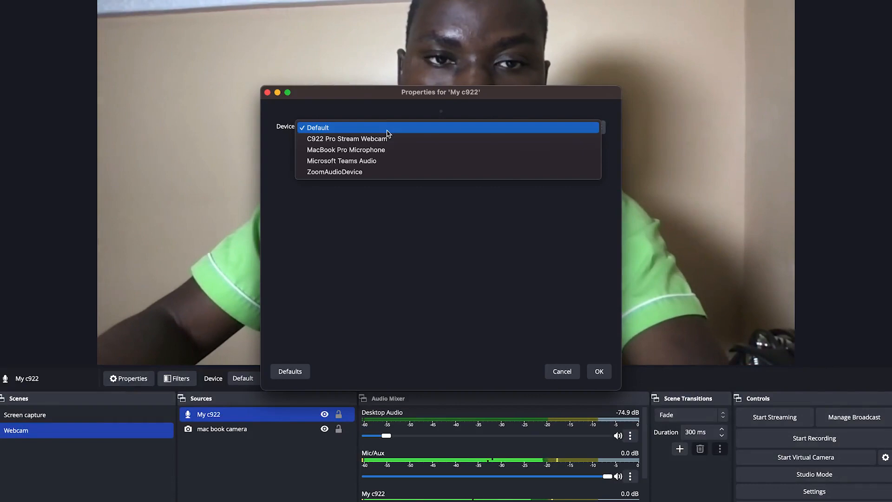
left_click(387, 139)
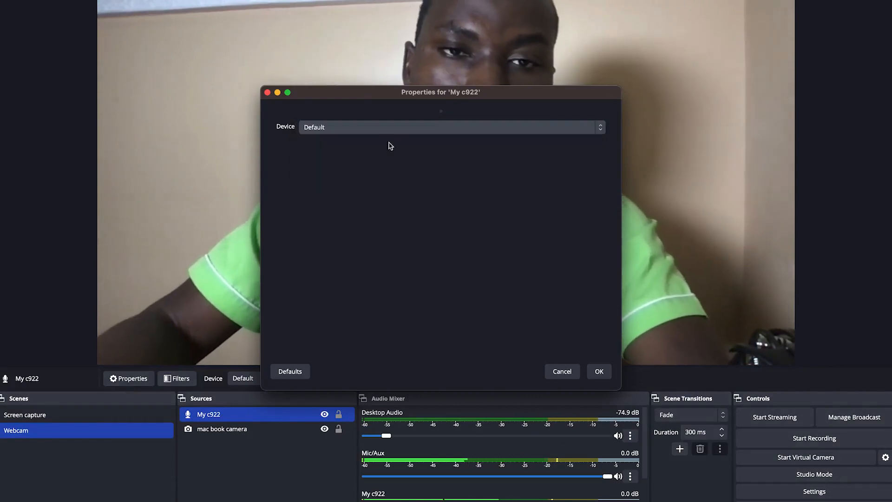
left_click(599, 372)
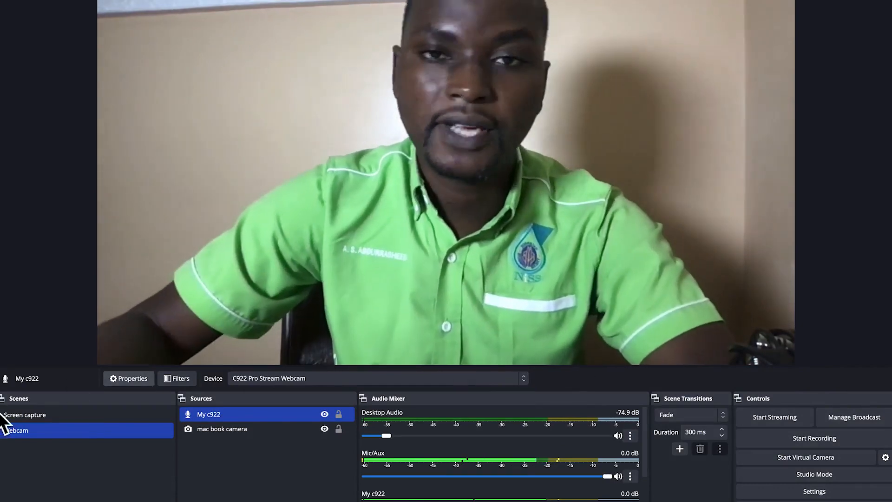
Compare the Desktop Audio, Mic/Aux and My c922 levels in the audio mixer.
left_click(207, 429, "shift")
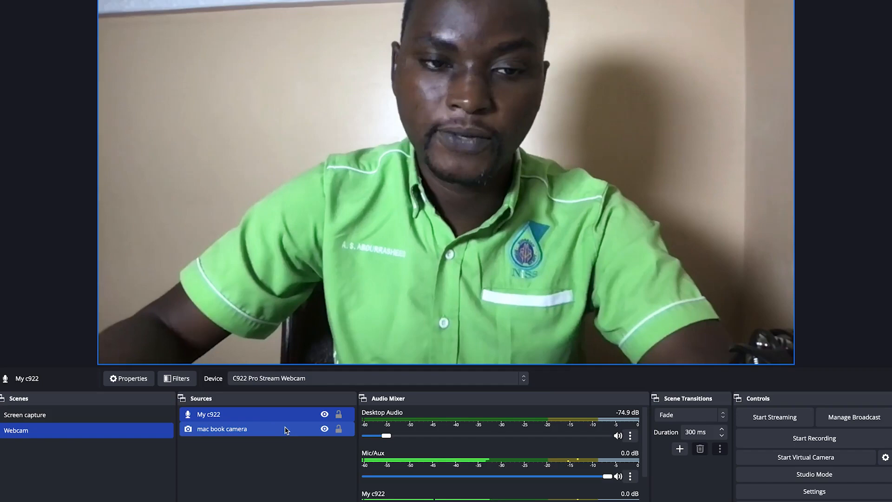
scroll(588, 482, "down", 2)
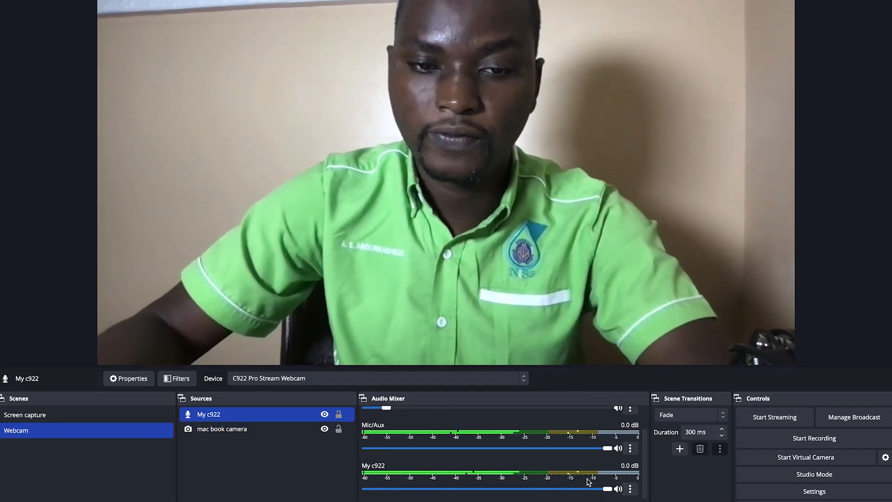
scroll(564, 477, "up", 2)
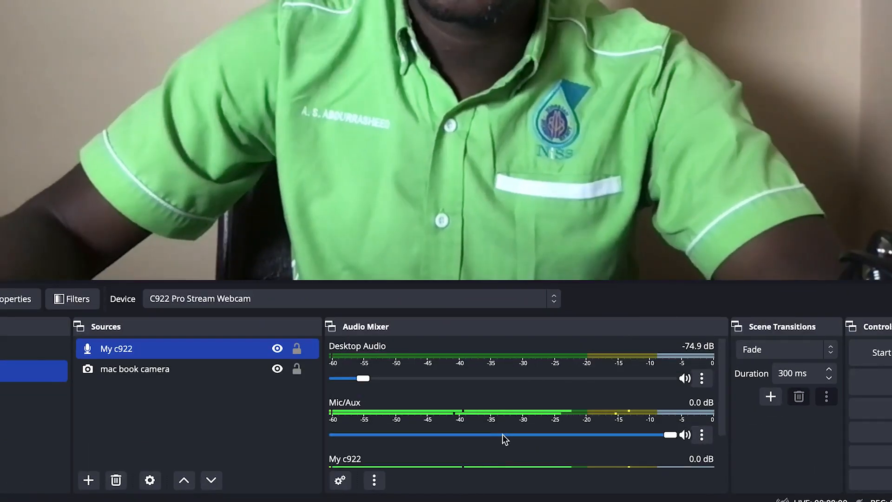
scroll(505, 439, "down", 2)
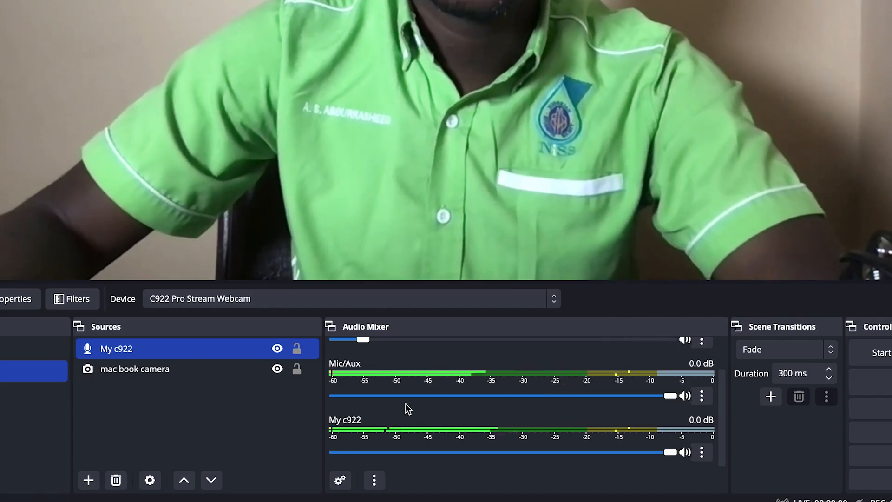
scroll(400, 387, "up", 2)
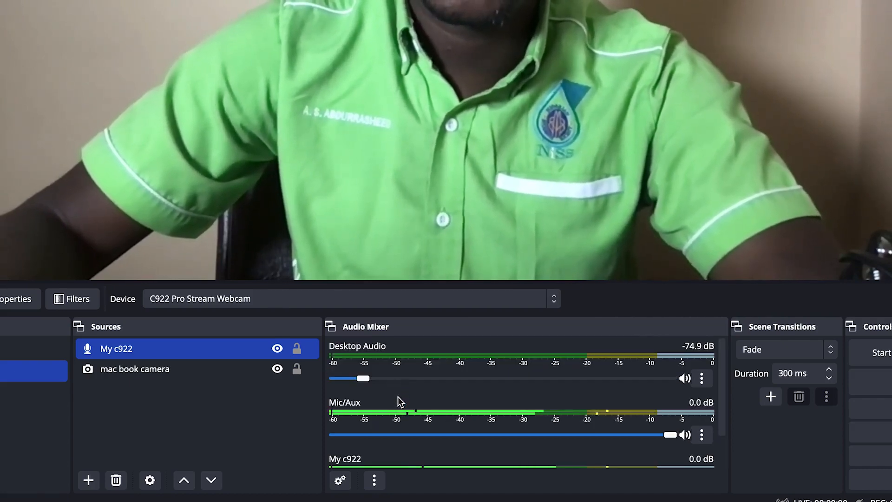
scroll(478, 419, "down", 2)
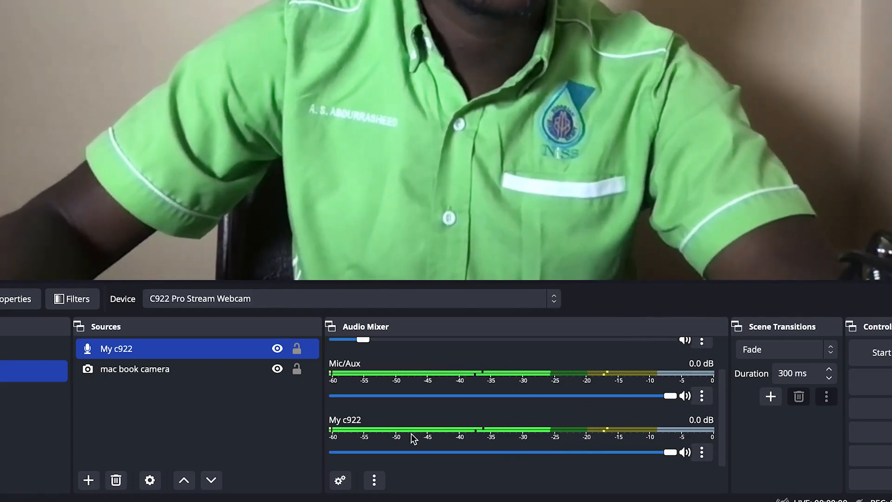
scroll(678, 408, "up", 2)
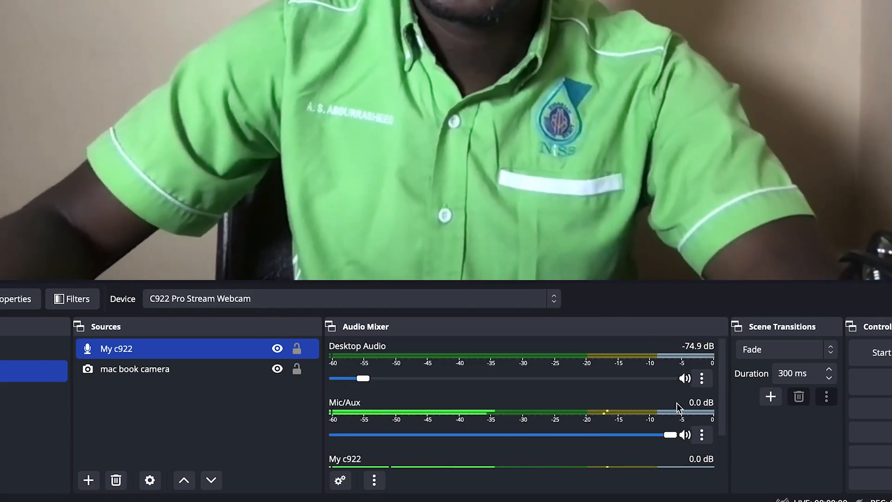
Open the audio filters of the My c922 source and add a Noise Gate filter with its default name.
scroll(499, 419, "down", 2)
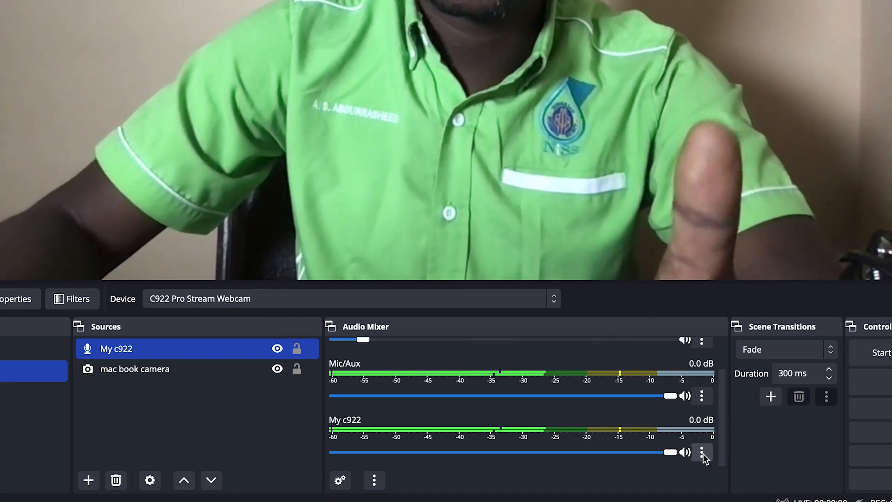
left_click(702, 452)
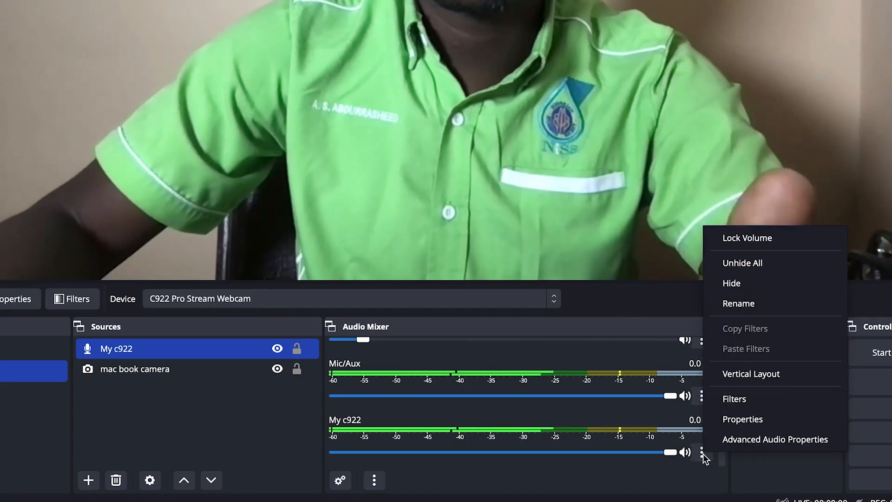
left_click(743, 400)
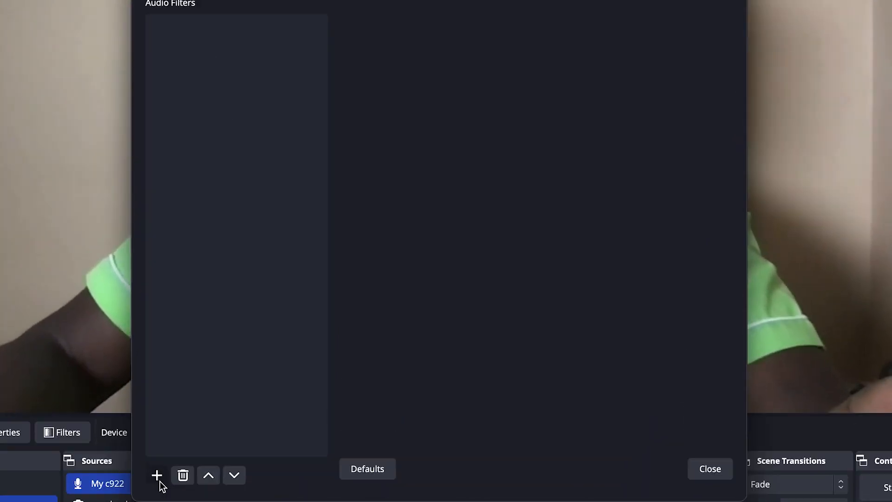
left_click(165, 342)
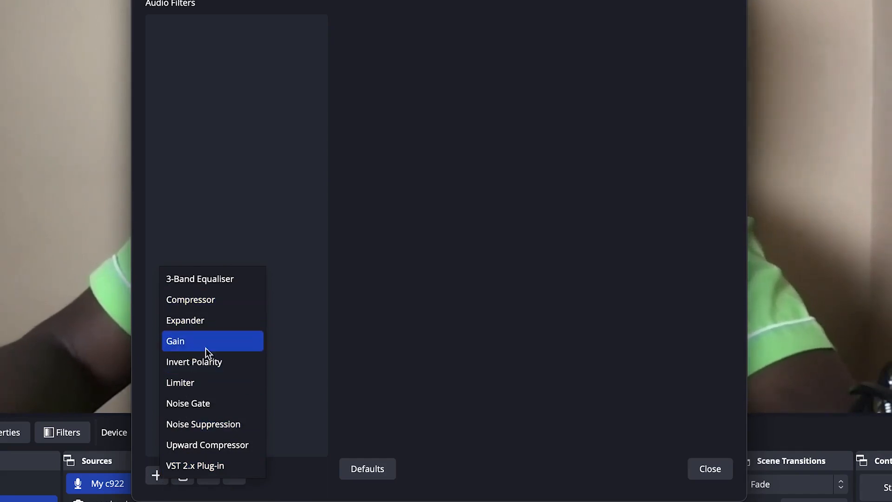
left_click(211, 403)
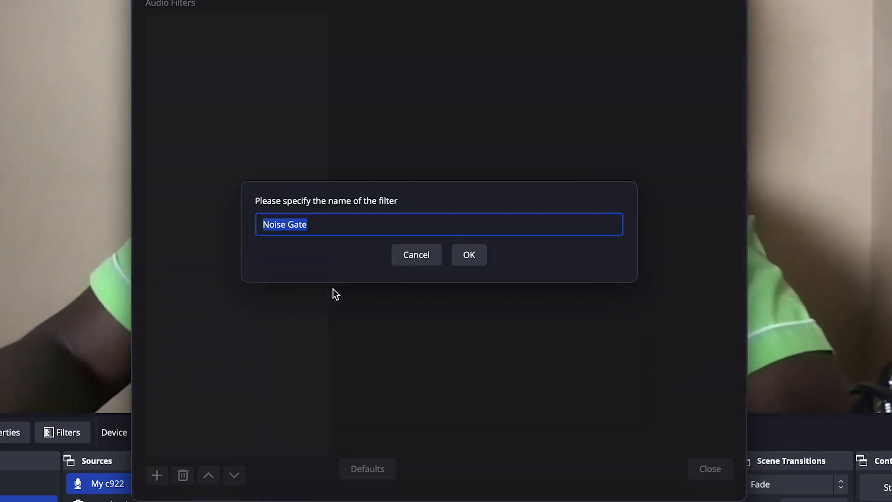
left_click(467, 256)
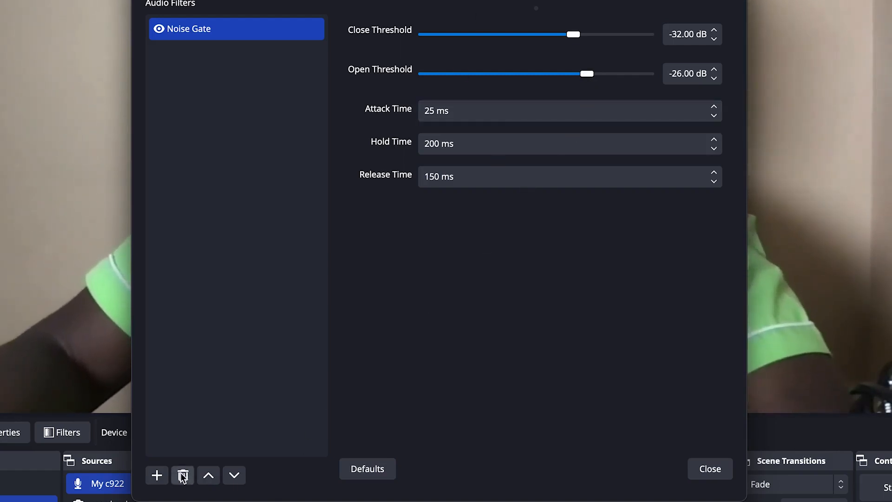
Add a Gain filter to the My c922 source, keeping the default name.
left_click(157, 474)
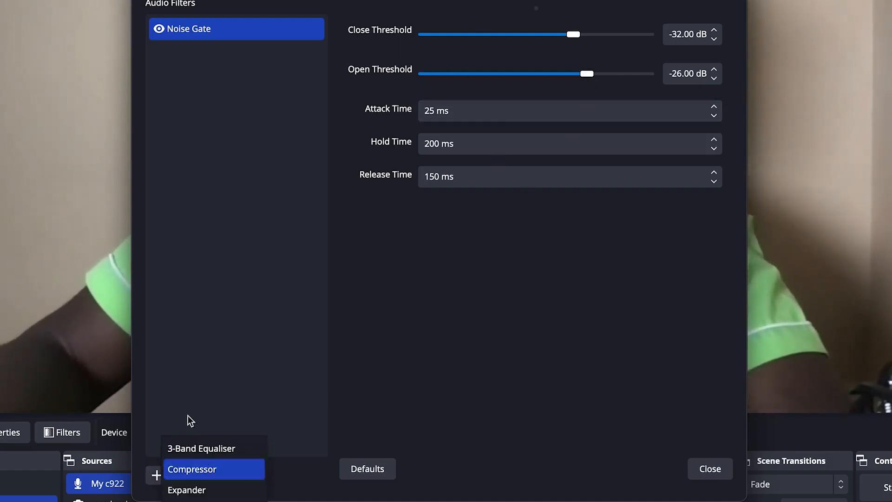
left_click(214, 501)
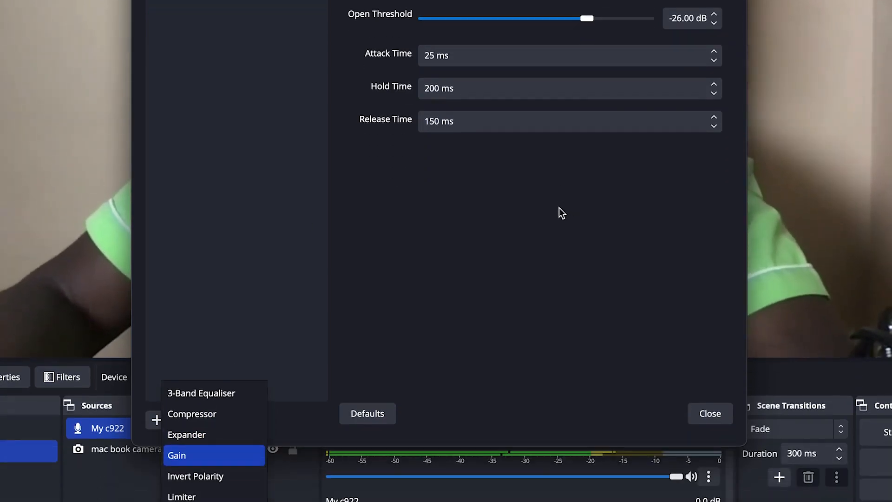
left_click(460, 199)
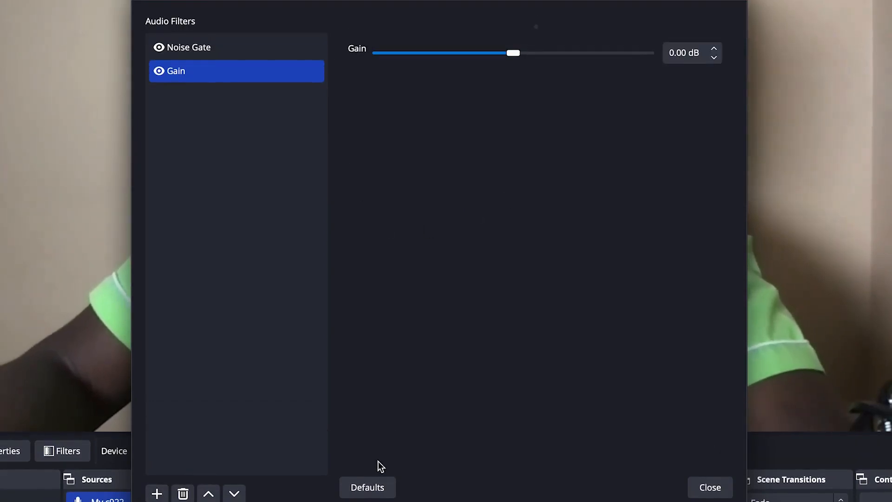
Add a Compressor filter with its default name to the My c922 source and close the filters window.
left_click(157, 493)
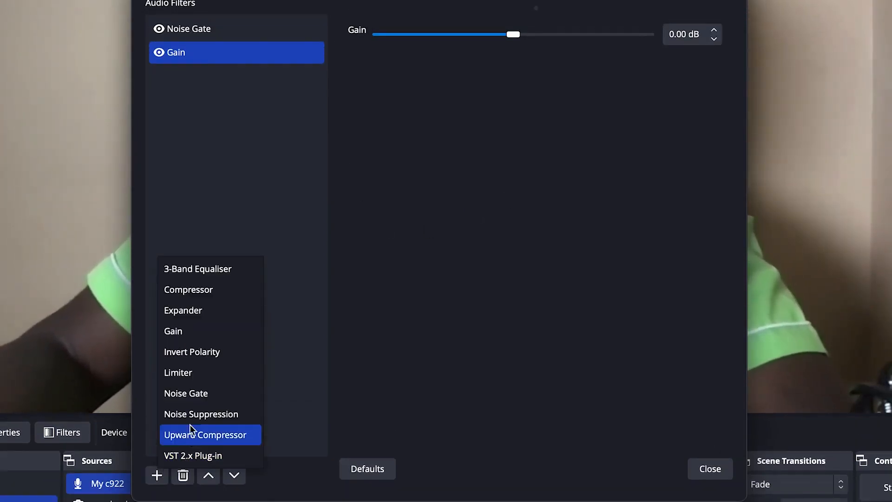
left_click(251, 289)
left_click(460, 255)
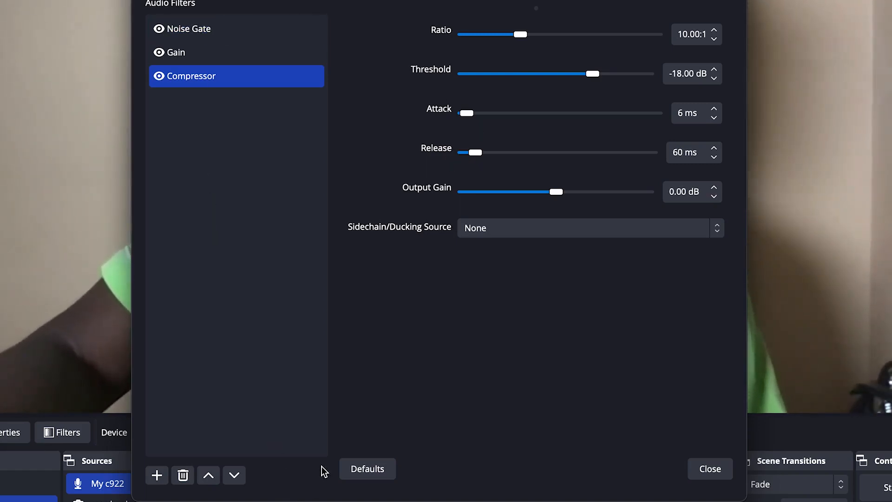
left_click(697, 470)
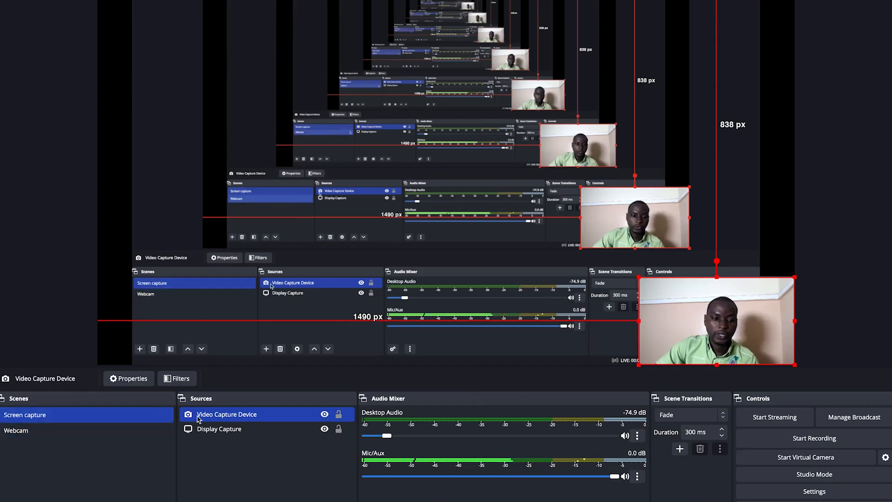
Switch to the Screen capture scene and start recording.
left_click(228, 430, "ctrl")
left_click(228, 430, "ctrl")
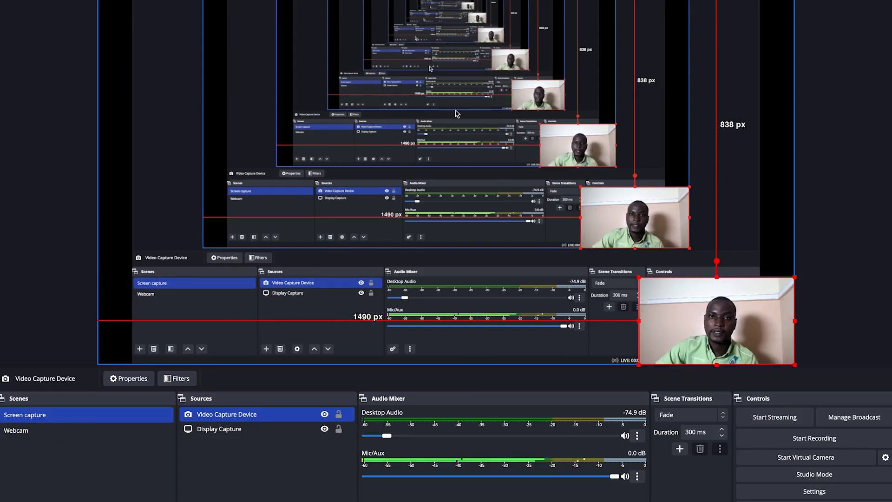
left_click(835, 439)
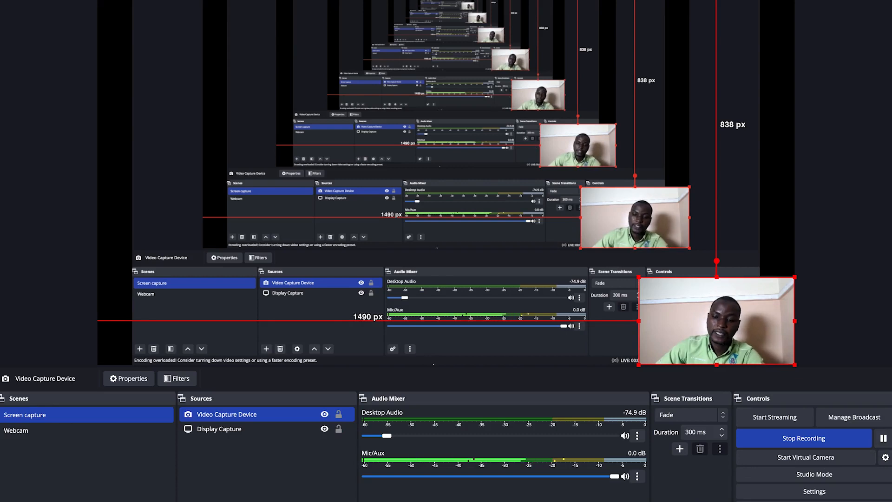
Switch to Google Chrome and open nairaland.com in a new tab.
mouse_move(434, 499)
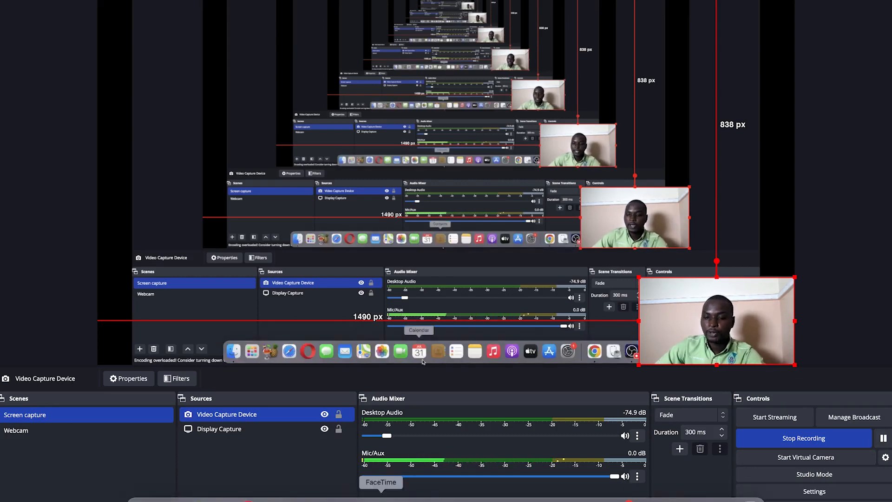
left_click(659, 500)
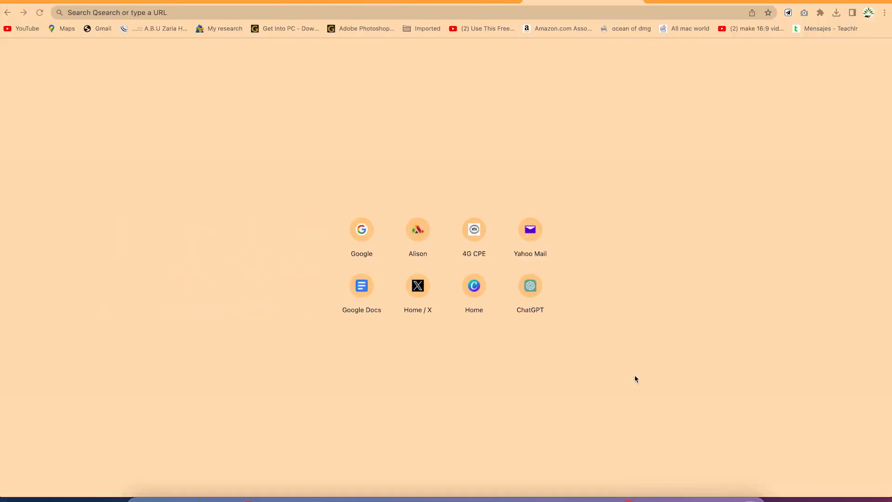
left_click(652, 0)
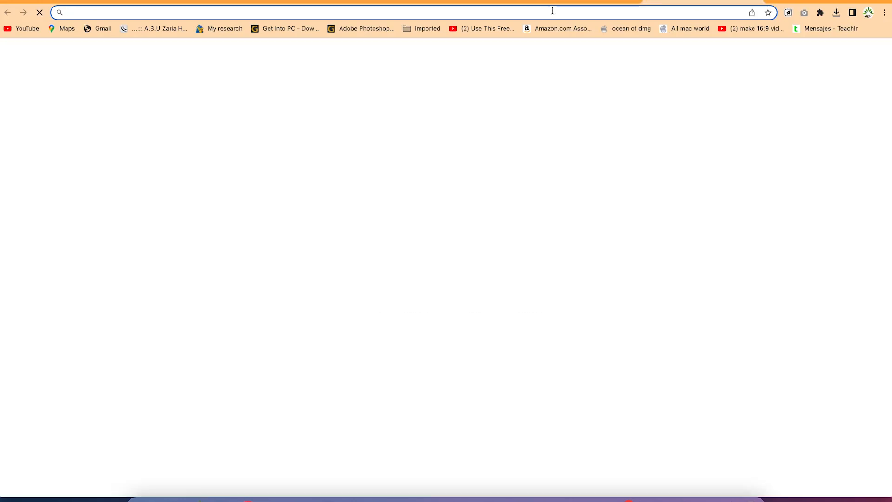
type("nairaland.com")
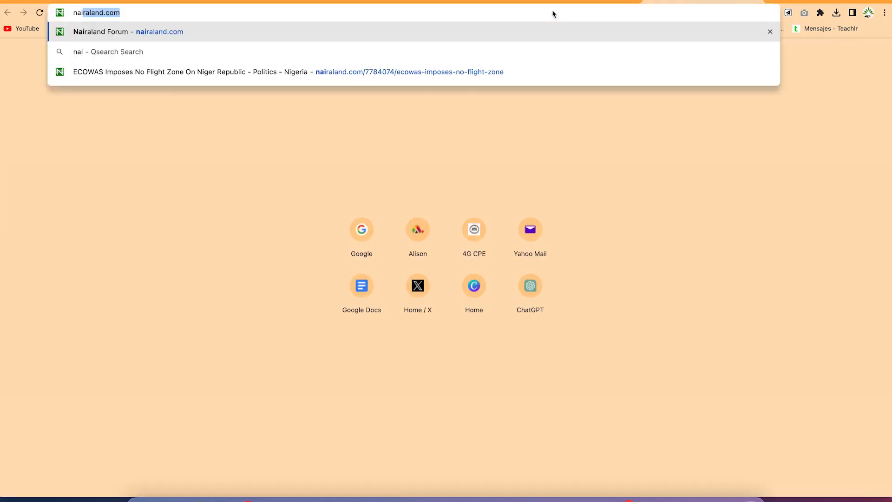
key("Return")
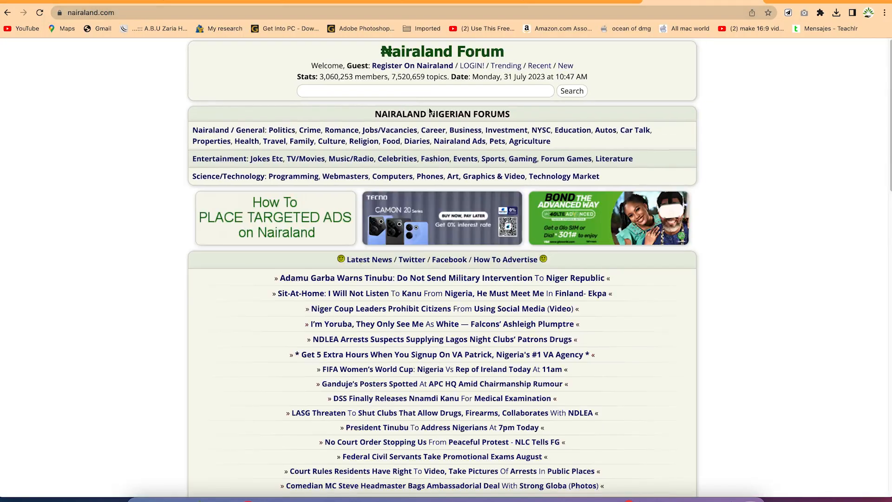
Look through the headlines on the Nairaland Forum front page and minimize the browser window.
scroll(429, 163, "down", 3)
scroll(430, 164, "down", 15)
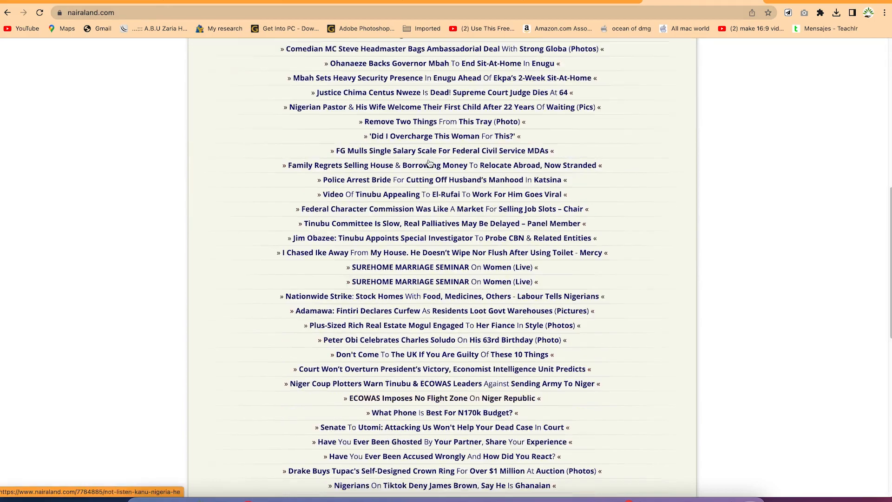
scroll(429, 164, "up", 18)
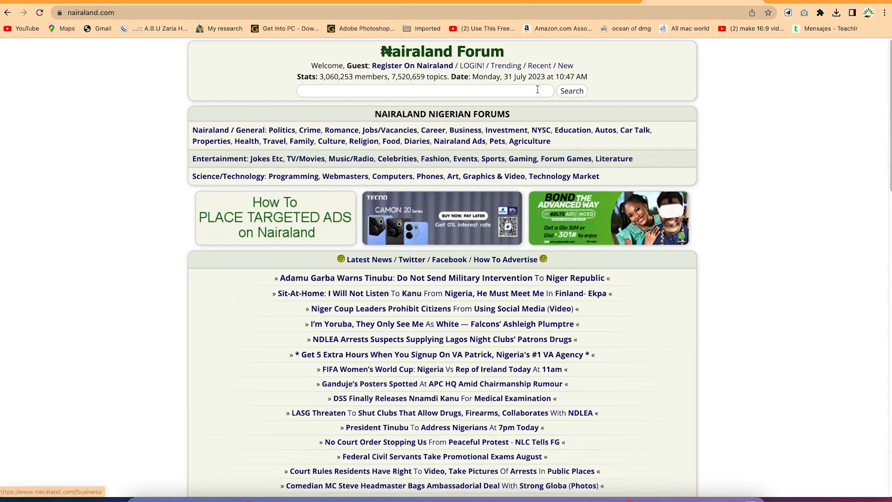
scroll(537, 89, "down", 10)
scroll(459, 140, "up", 9)
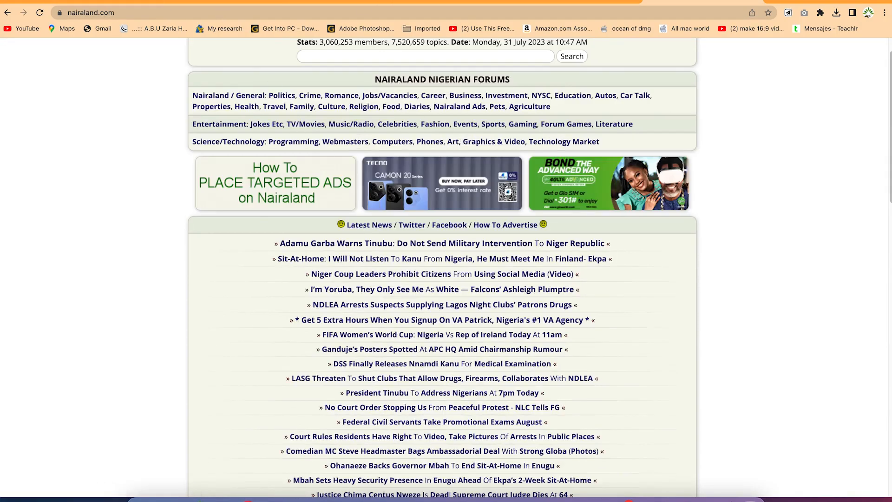
key("super+m")
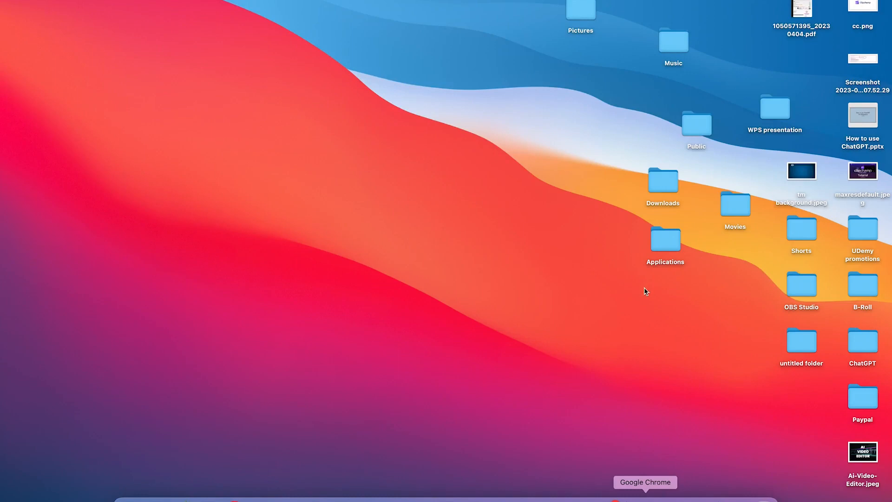
Open the Music folder on the desktop and close its window.
left_click(679, 48)
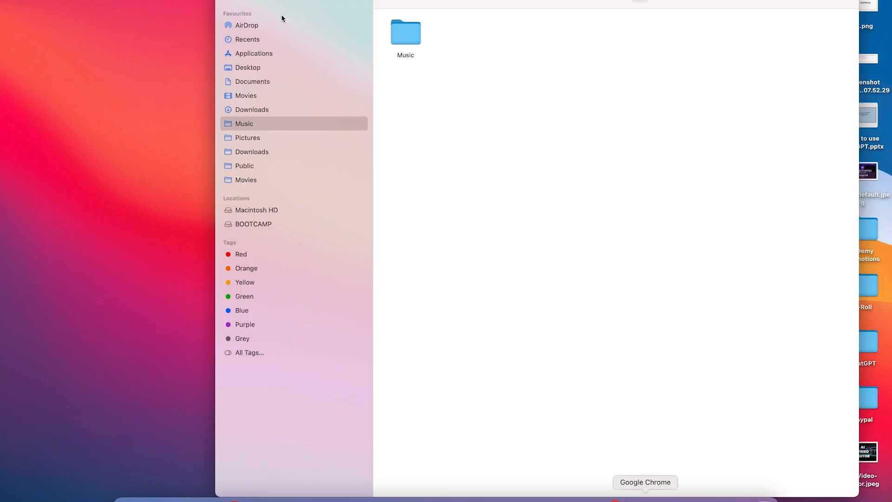
left_click(228, 1)
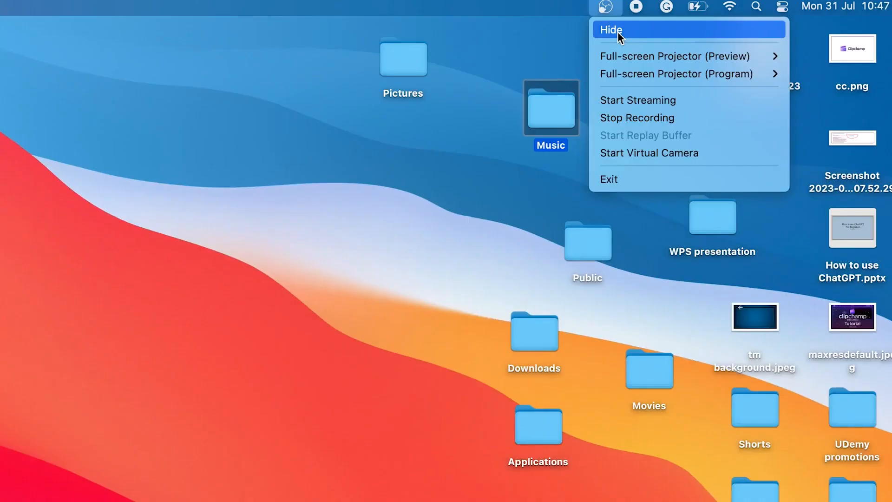
Switch to OBS Studio, stop the screen recording and confirm that it should end.
mouse_move(634, 59)
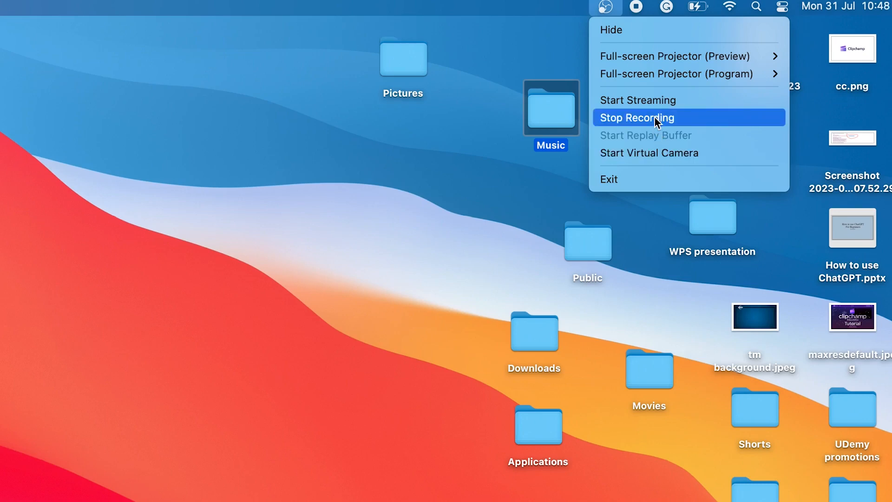
left_click(635, 126)
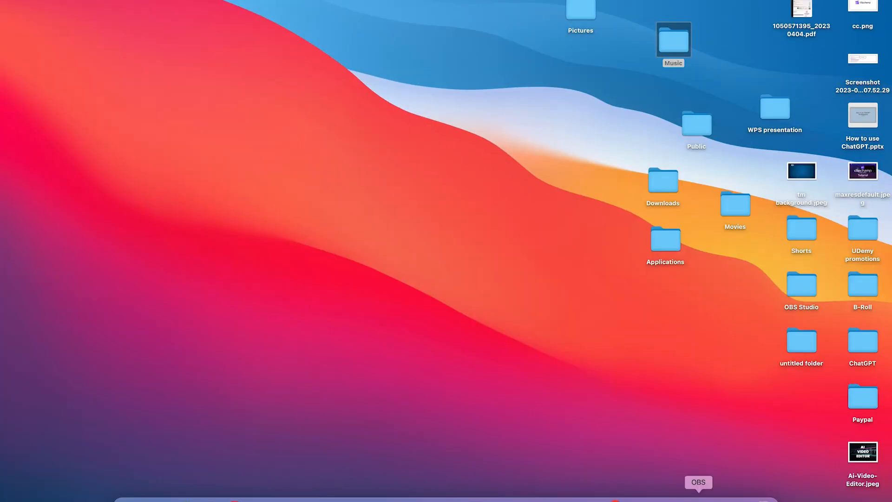
left_click(698, 500)
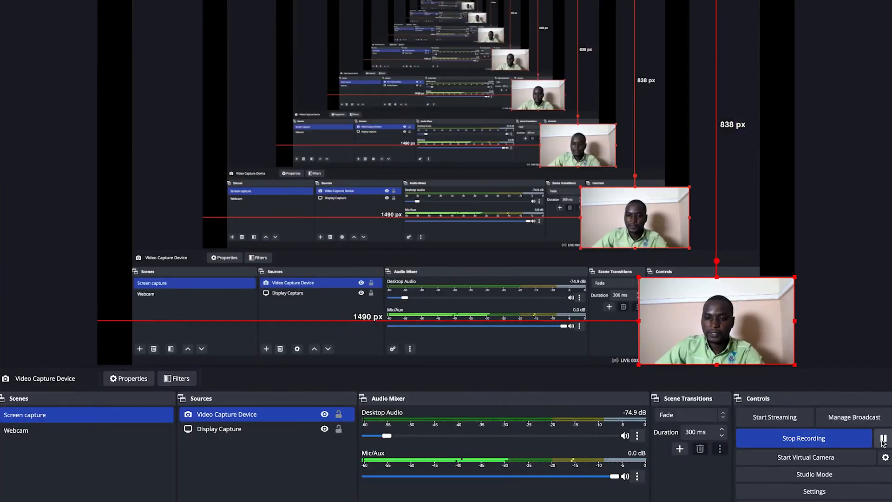
left_click(843, 439)
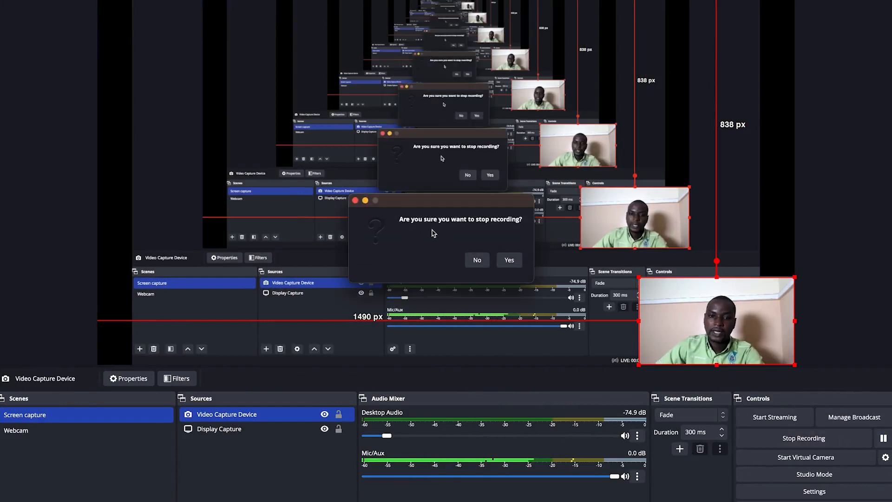
left_click(511, 260)
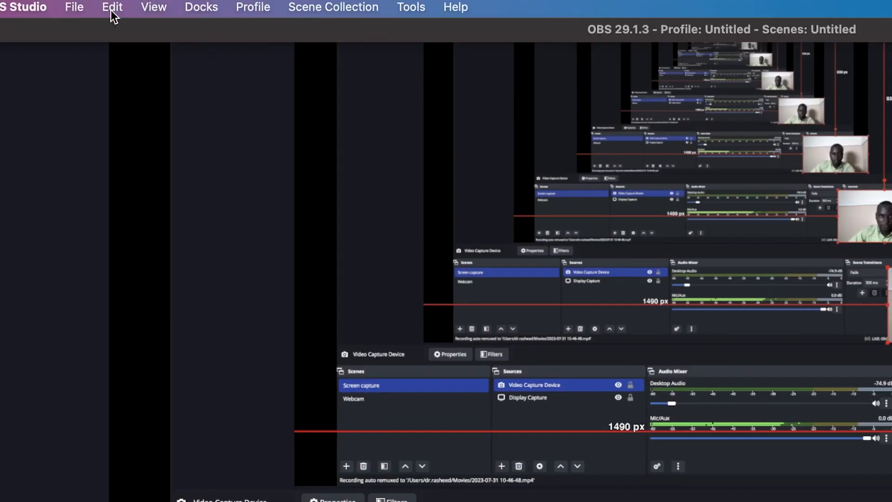
left_click(81, 7)
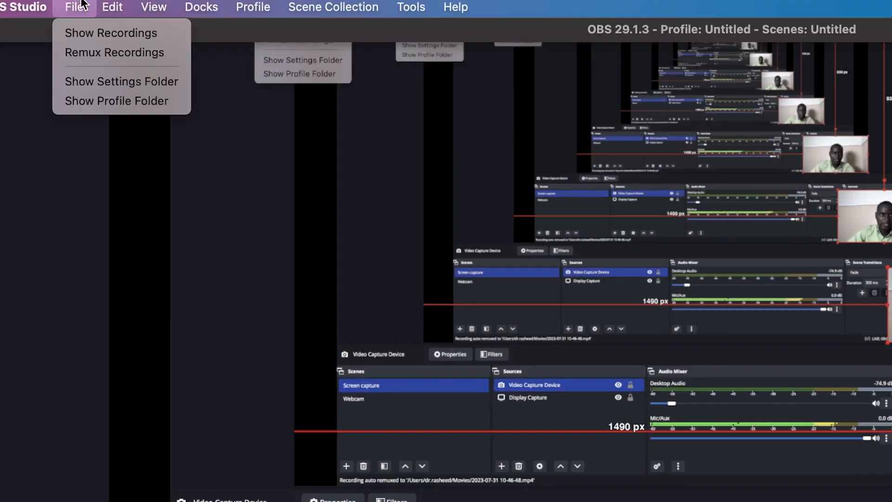
left_click(83, 34)
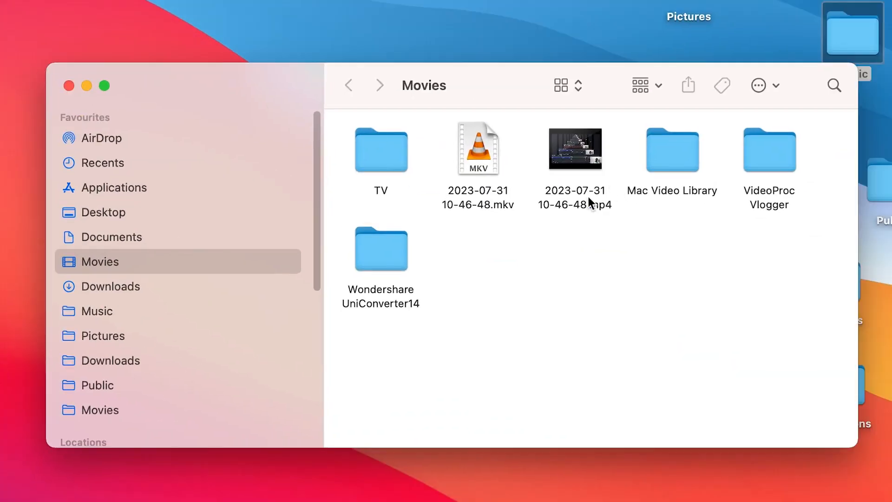
left_click(589, 197)
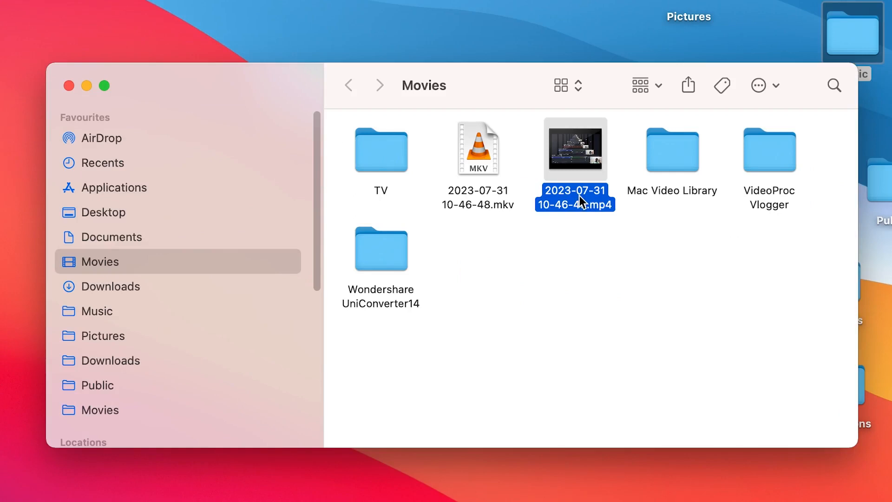
double_click(579, 197)
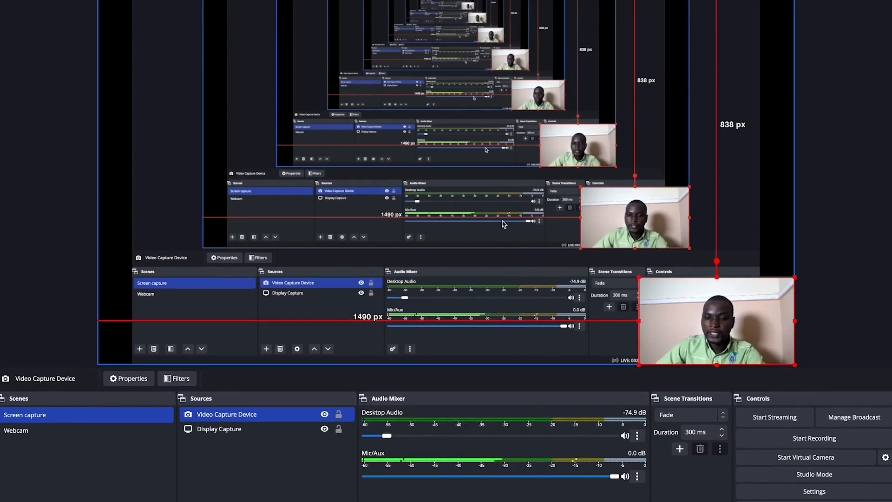
left_click(237, 428)
left_click(238, 417)
left_click(240, 427)
left_click(238, 414)
left_click(245, 428, "ctrl")
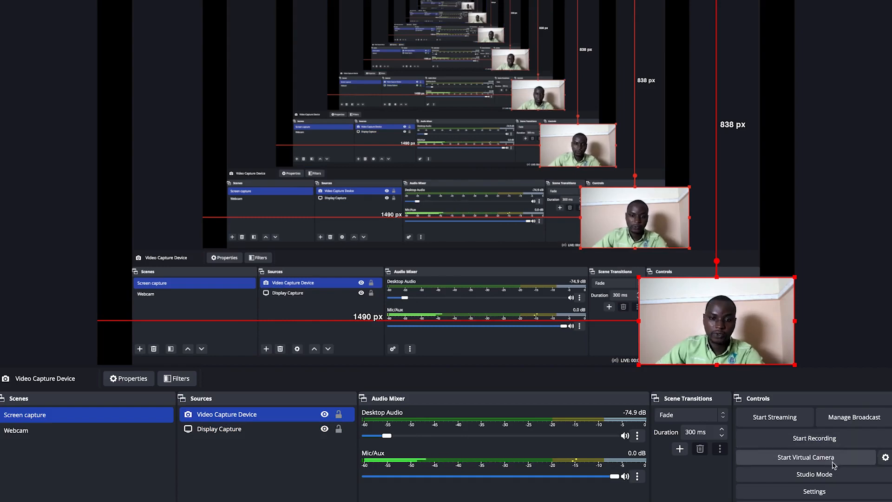
Turn on Studio Mode, and review the Stream settings without changing them.
left_click(838, 478)
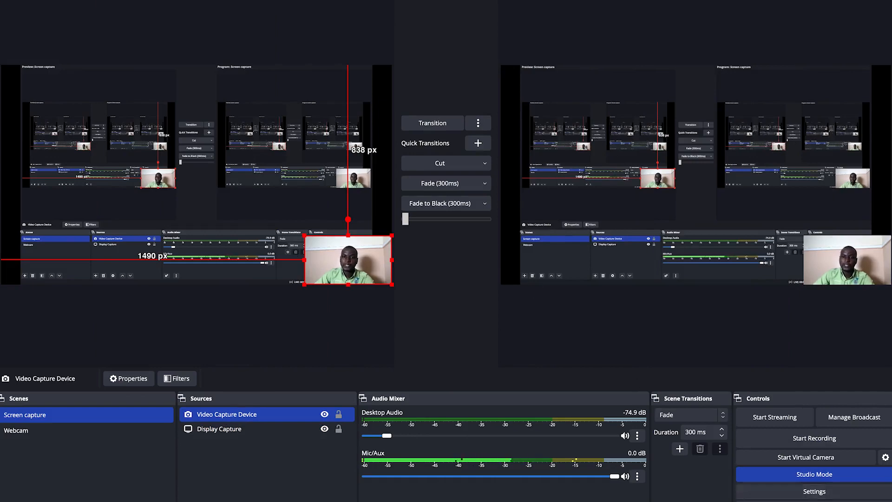
left_click(808, 494)
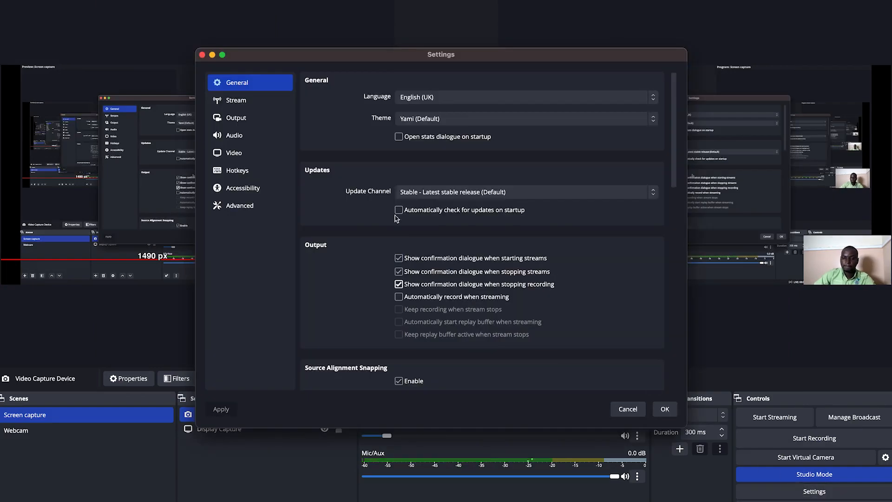
left_click(254, 105)
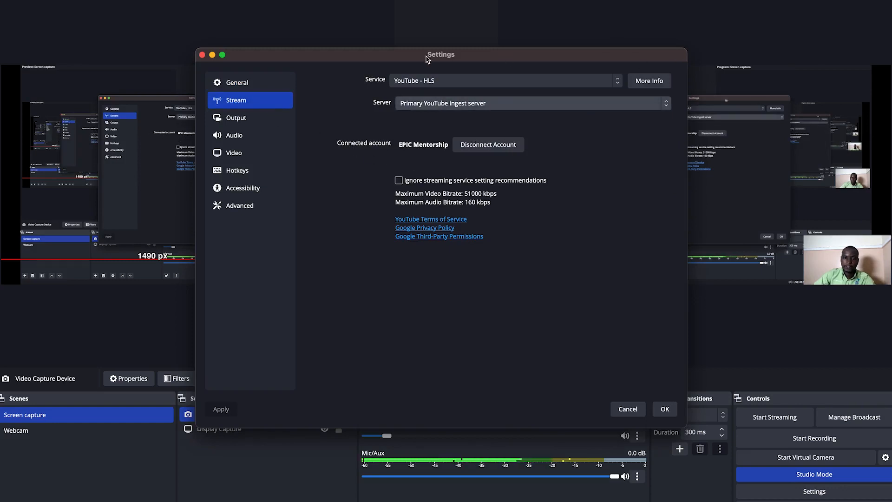
left_click(203, 54)
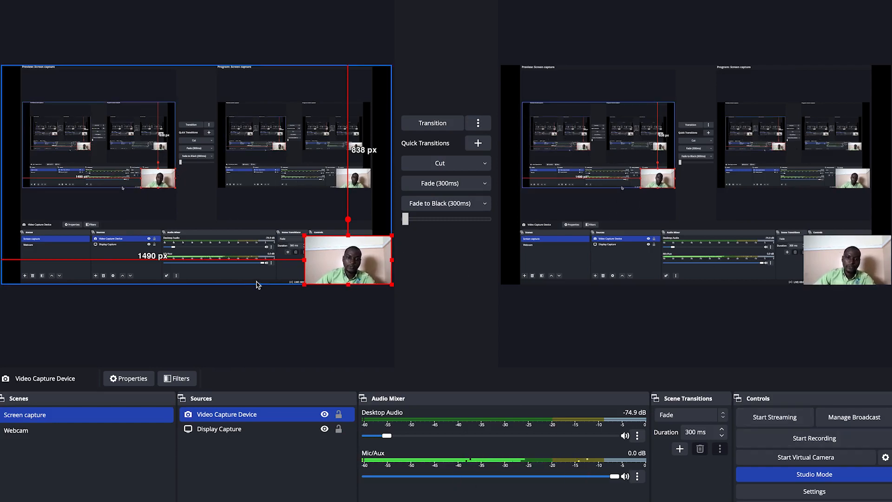
Load the Webcam scene into the preview and transition it to the program output.
left_click(249, 429)
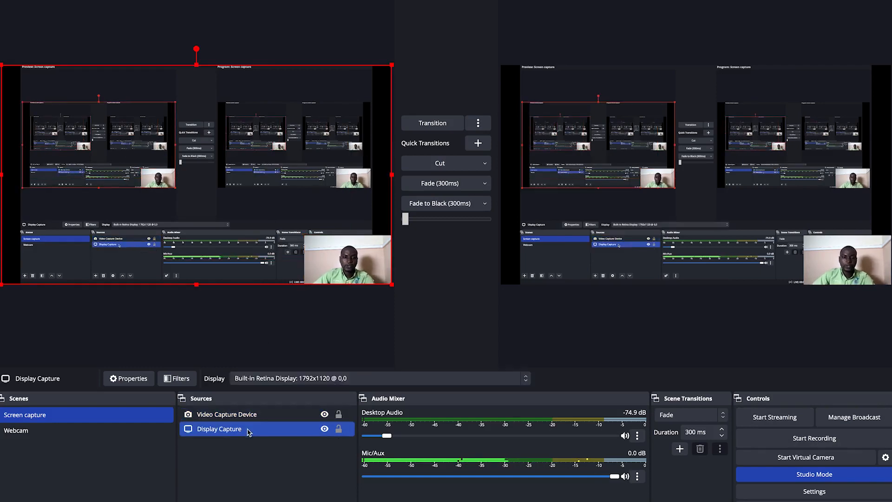
left_click(50, 433)
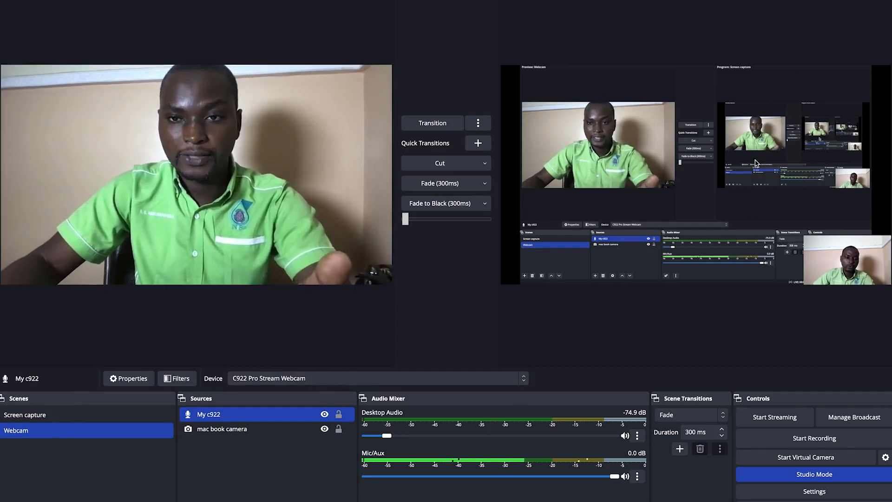
left_click(423, 128)
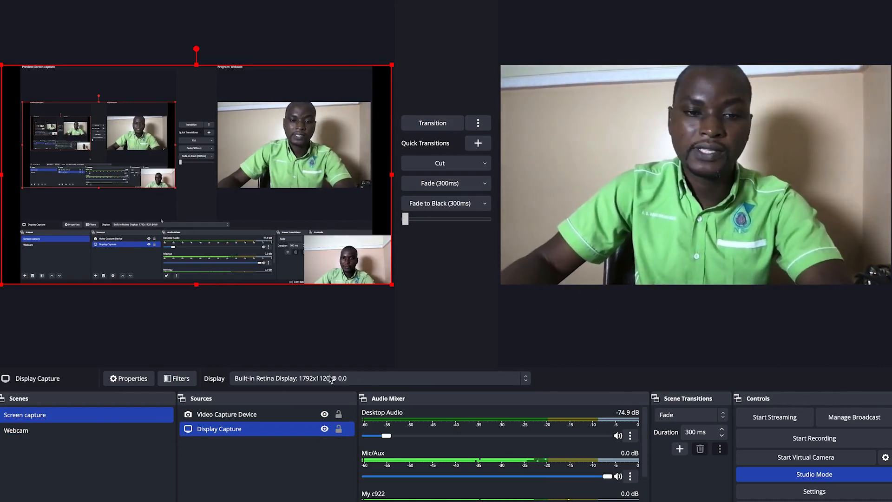
Select Video Capture Device in the Screen capture scene and transition that scene to the program output.
left_click(225, 414, "shift")
left_click(226, 415)
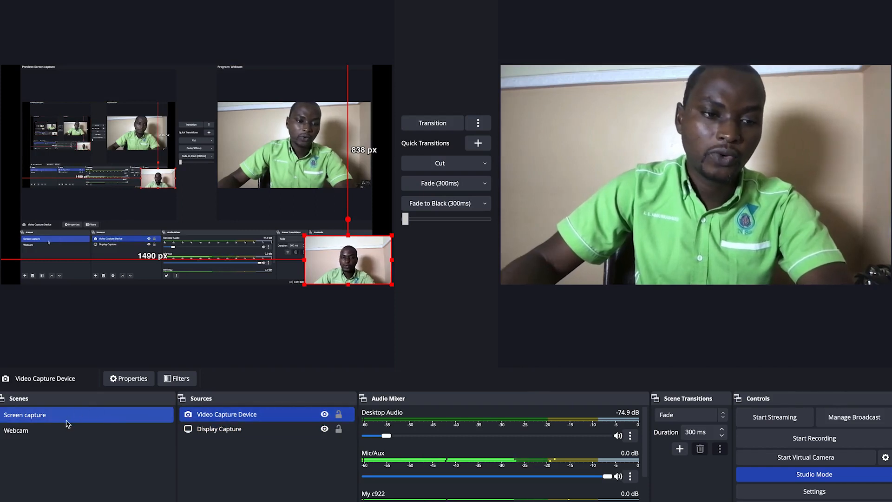
left_click(55, 434)
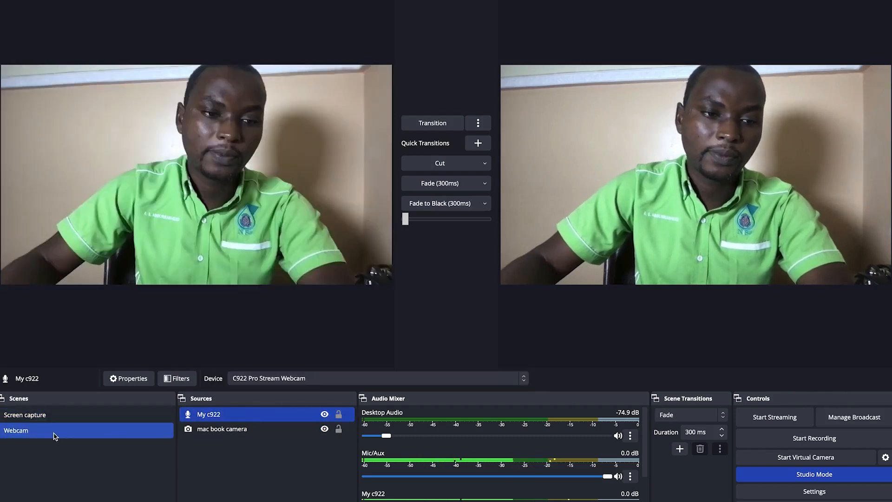
left_click(89, 415)
left_click(221, 433, "ctrl")
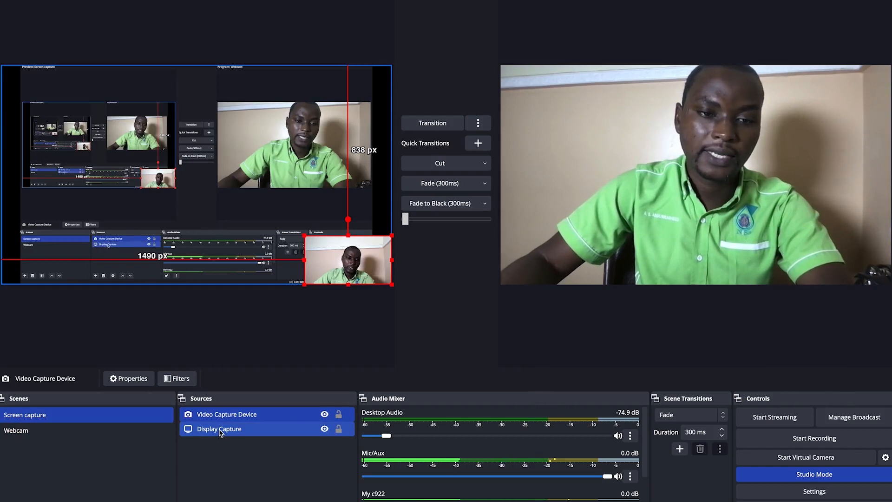
left_click(220, 433)
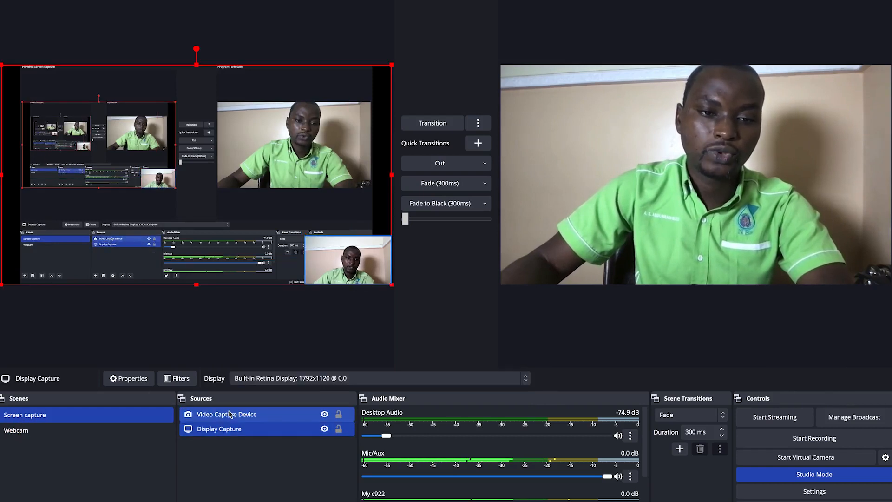
left_click(229, 414)
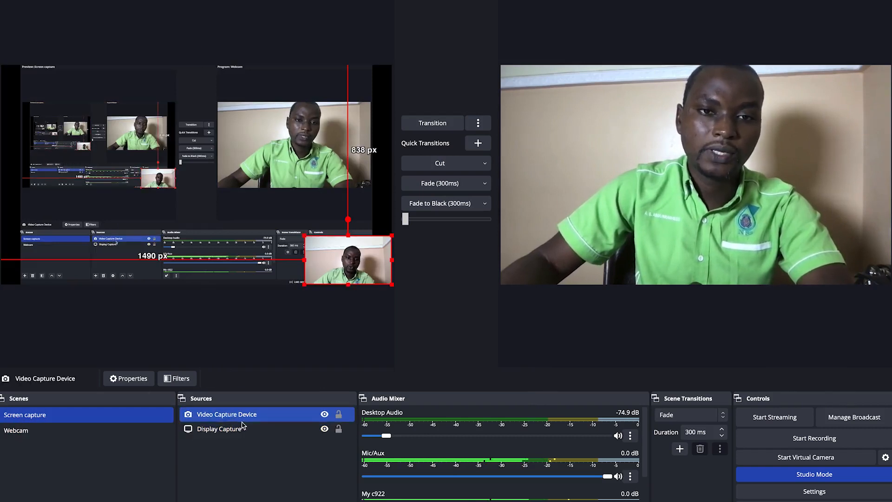
left_click(433, 123)
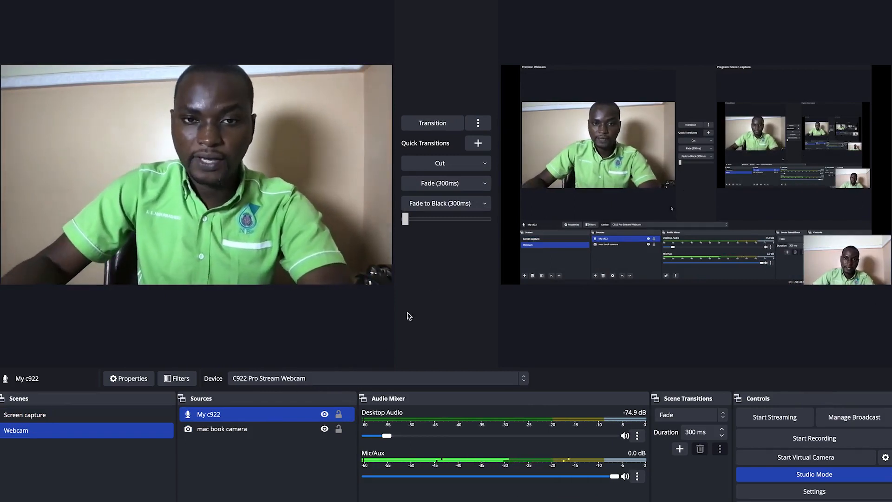
Change the Cut quick transition to Fade.
left_click(485, 164)
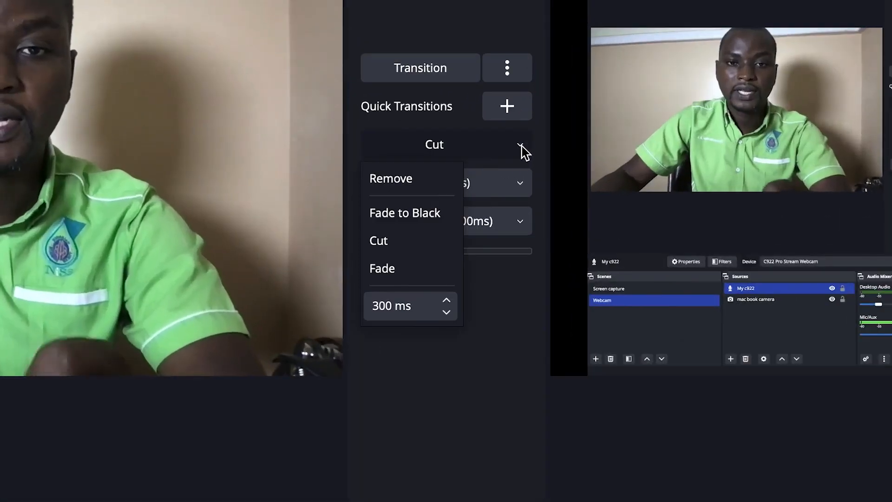
left_click(411, 277)
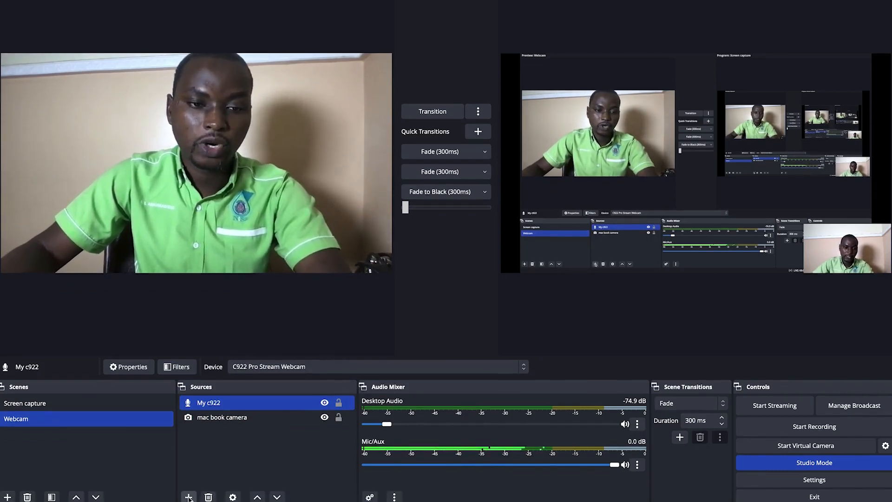
Add a new Text (FreeType 2) source named Title to the Webcam scene.
left_click(189, 497)
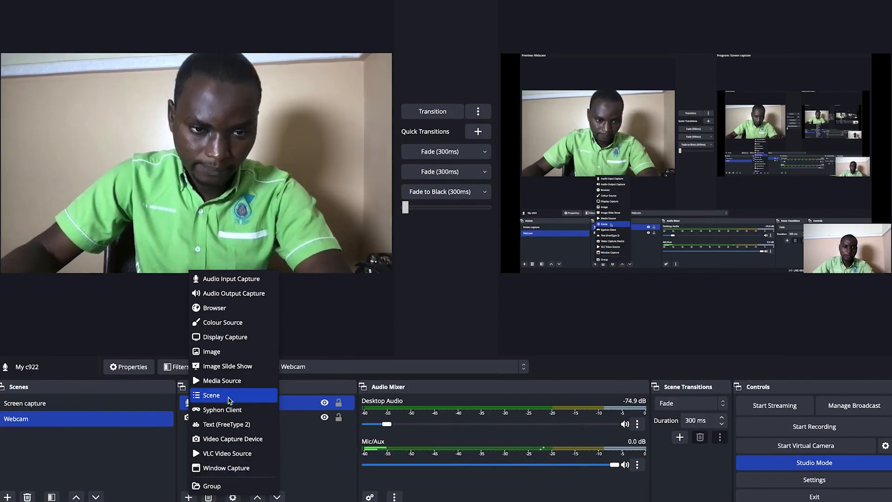
left_click(233, 428)
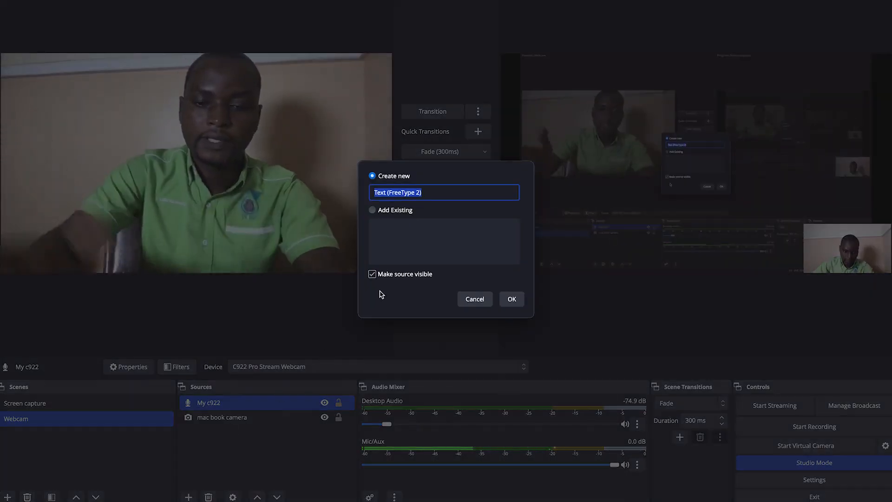
type("Title")
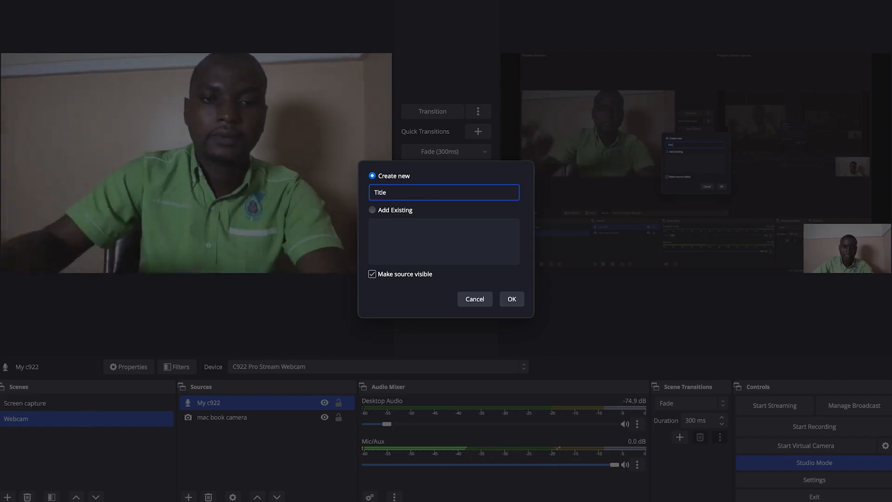
left_click(510, 300)
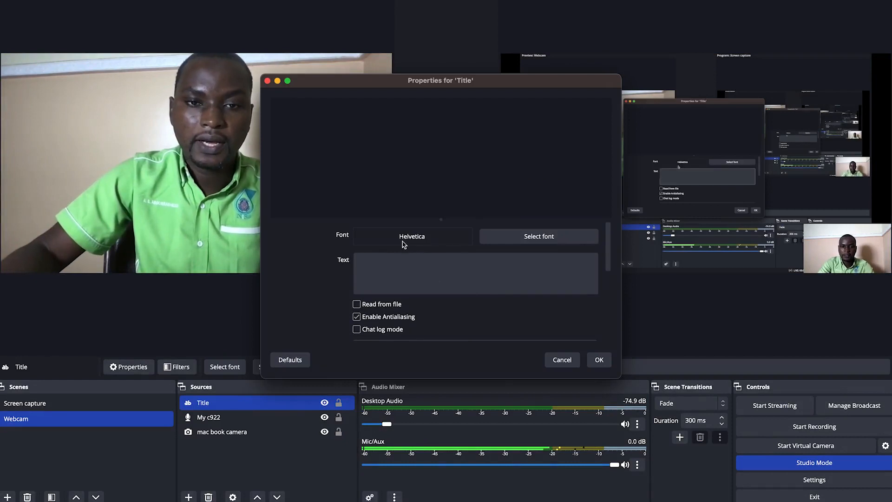
Enter the presenter's title and name as the text of the Title source.
left_click(390, 271)
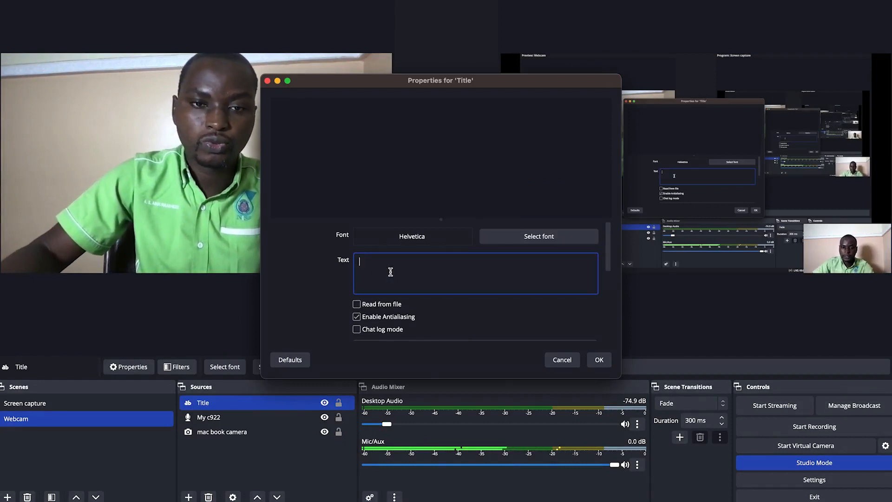
type("Dr.")
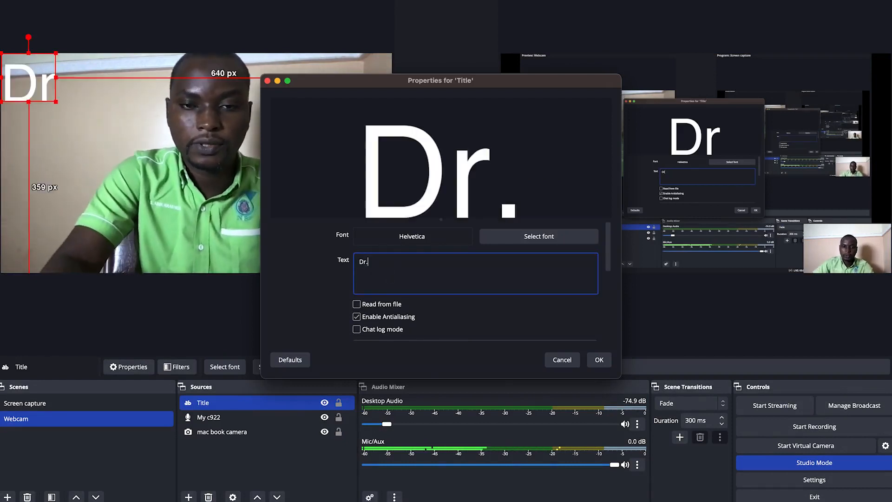
type(" Rasheed")
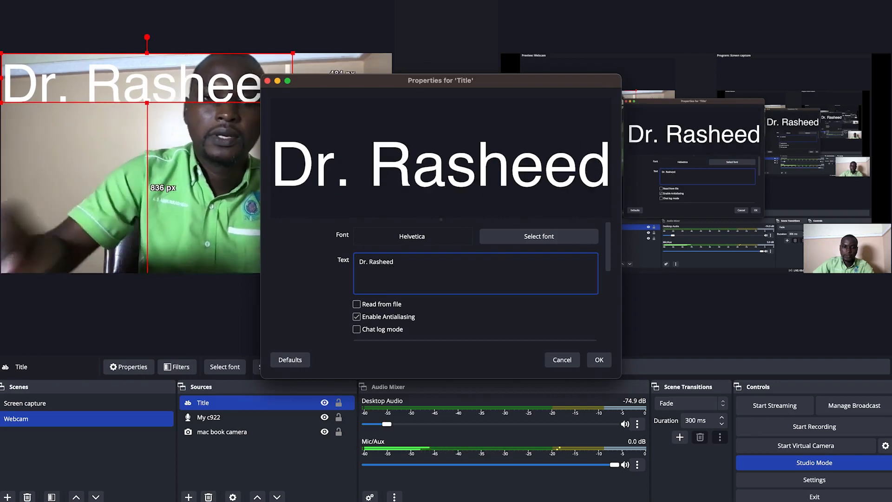
Set the title's font size to 100, keeping Helvetica Regular without underline and the writing system at Any.
left_click(521, 235)
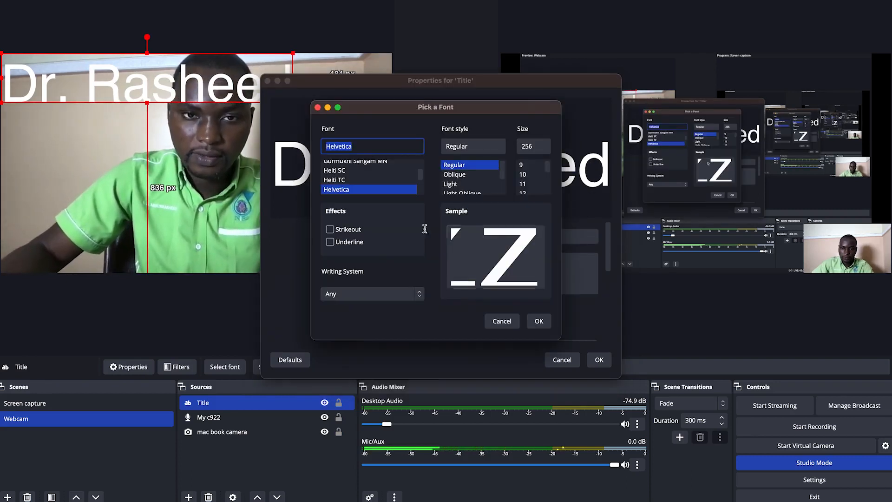
left_click_drag(376, 114, 138, 129)
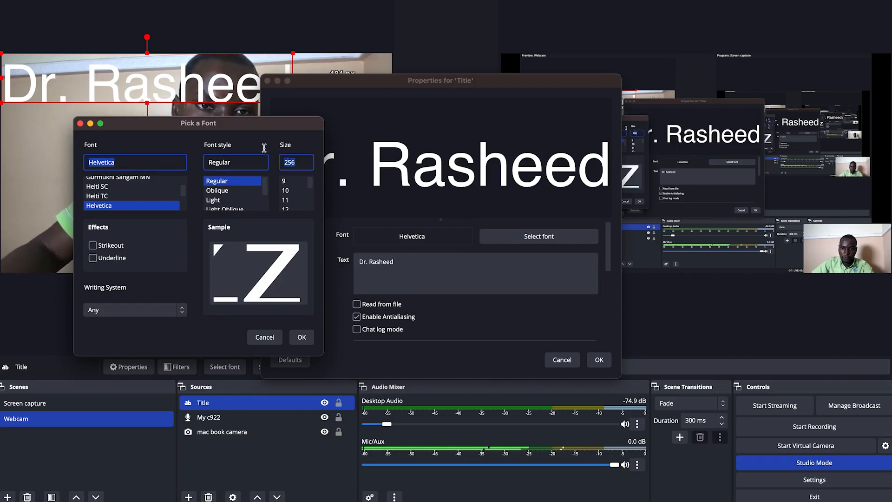
type("100")
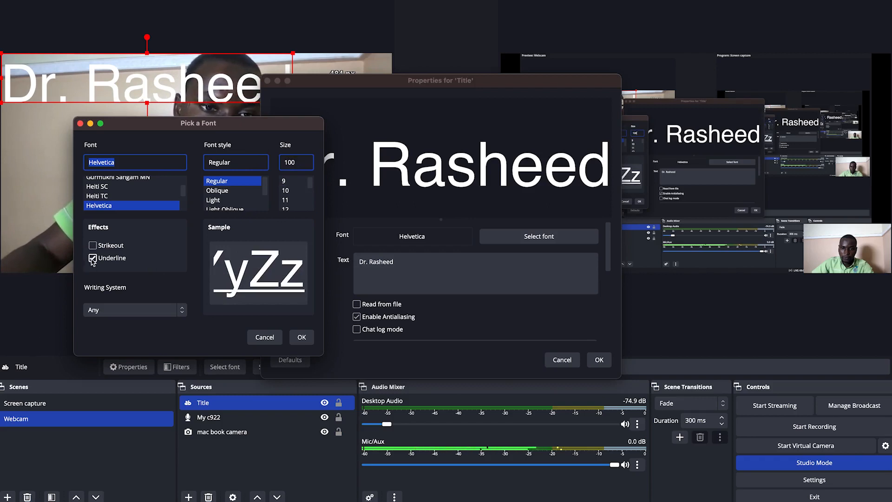
left_click(133, 312)
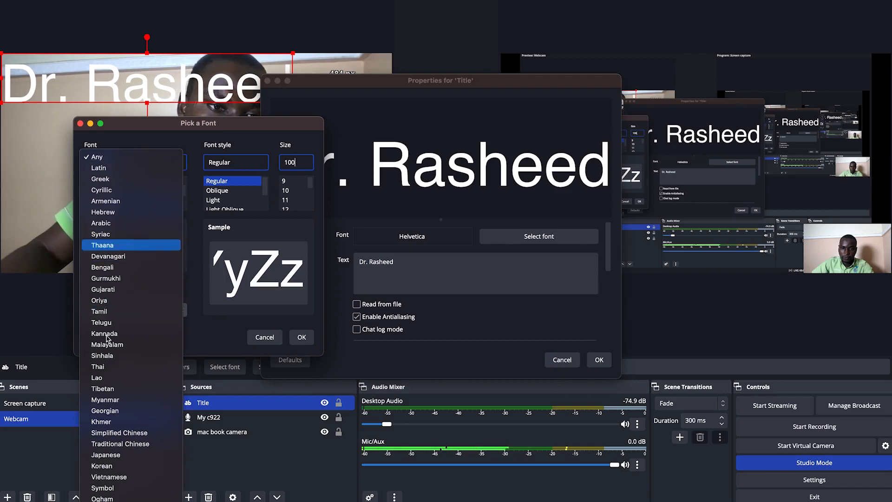
left_click(208, 341)
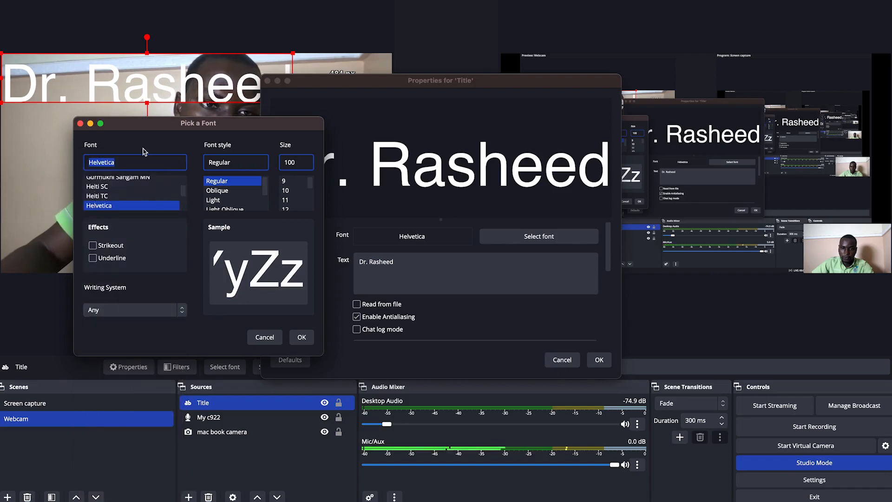
left_click(302, 338)
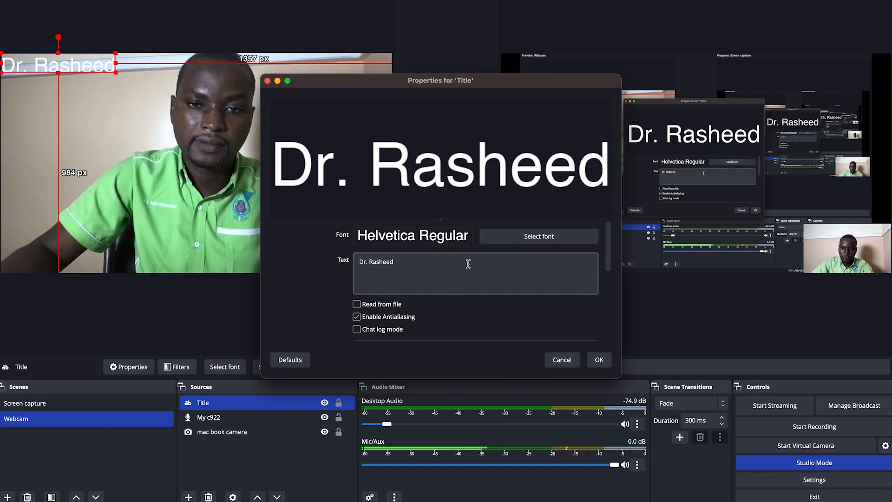
Add "EPIC Mentorship" as the title's second line, and place the scaled-down title in the lower-left corner of the webcam picture.
left_click(422, 263)
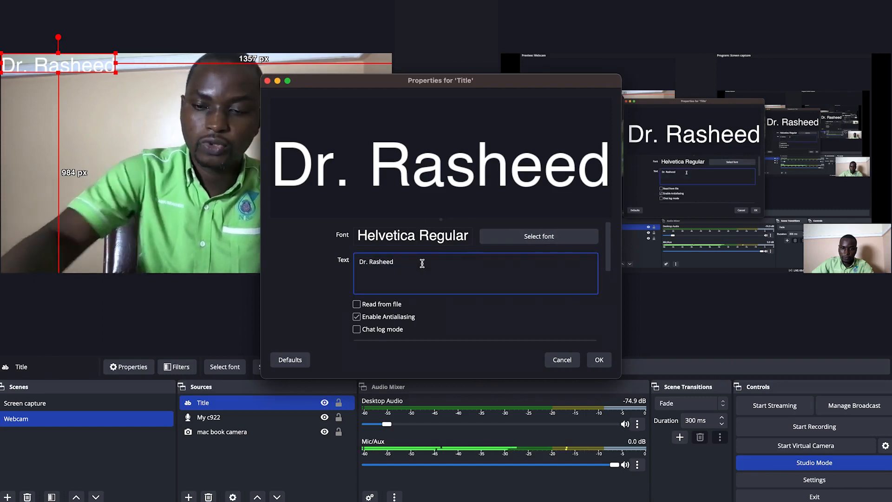
type("EPIC ")
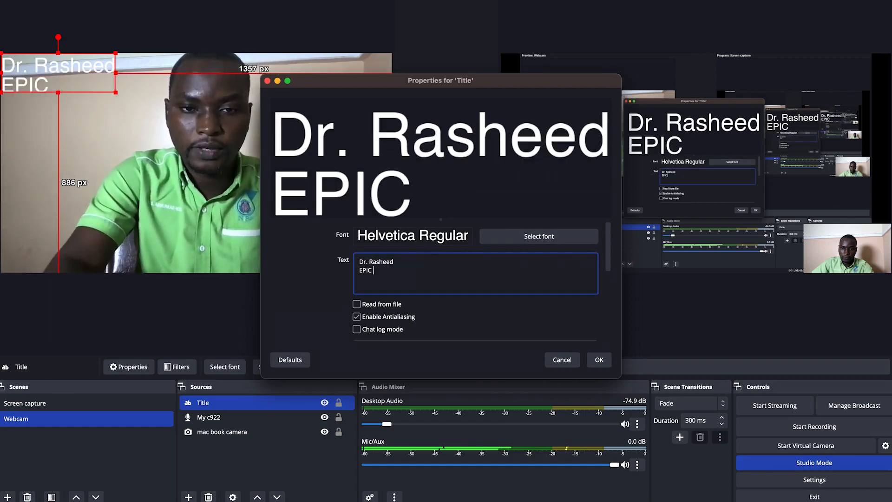
type("Mentorship")
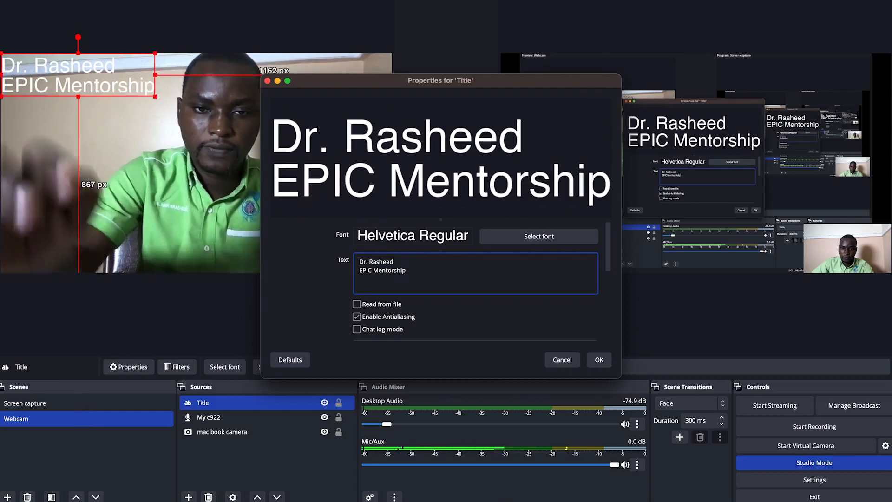
left_click(598, 360)
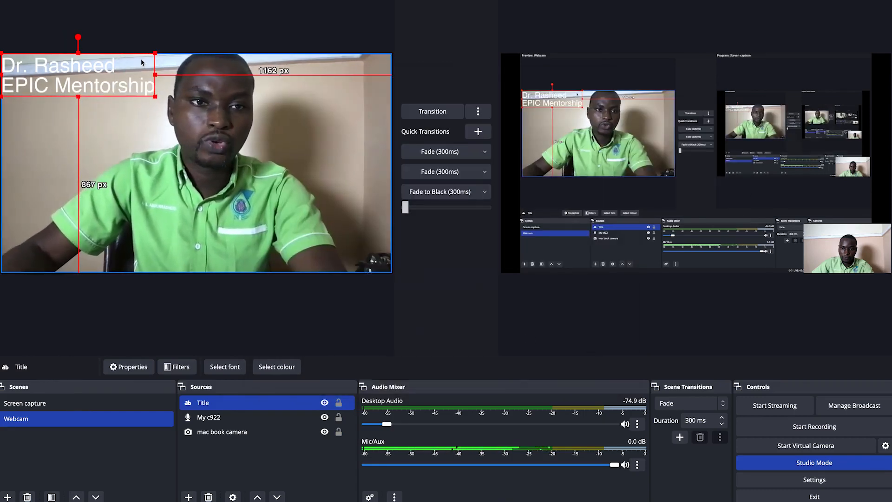
left_click_drag(157, 53, 37, 258)
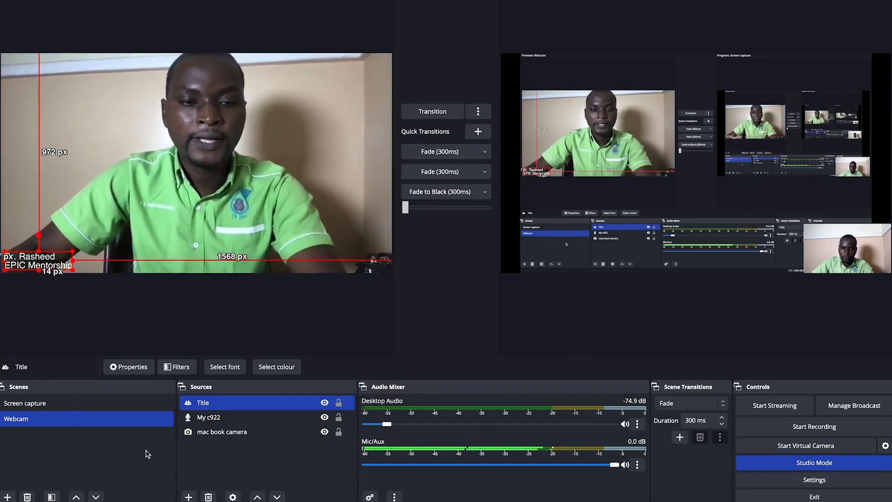
left_click(205, 464)
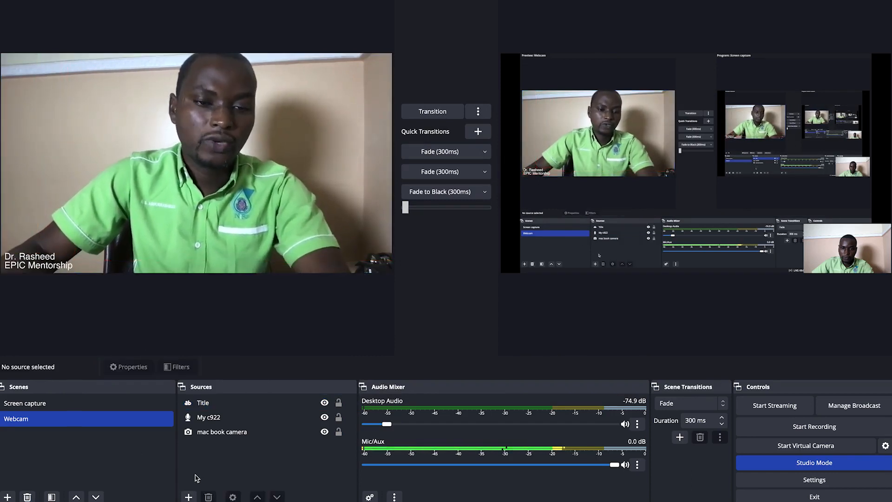
Add a new Image source named logo to the Webcam scene.
left_click(188, 497)
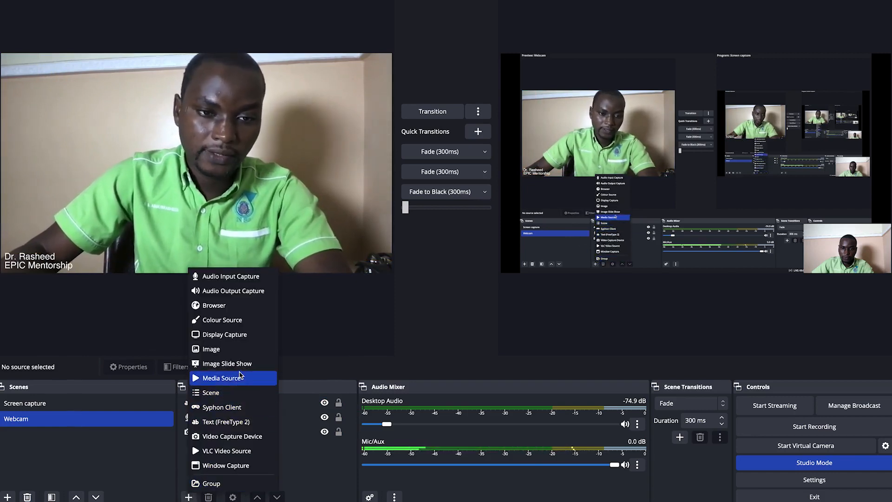
left_click(232, 354)
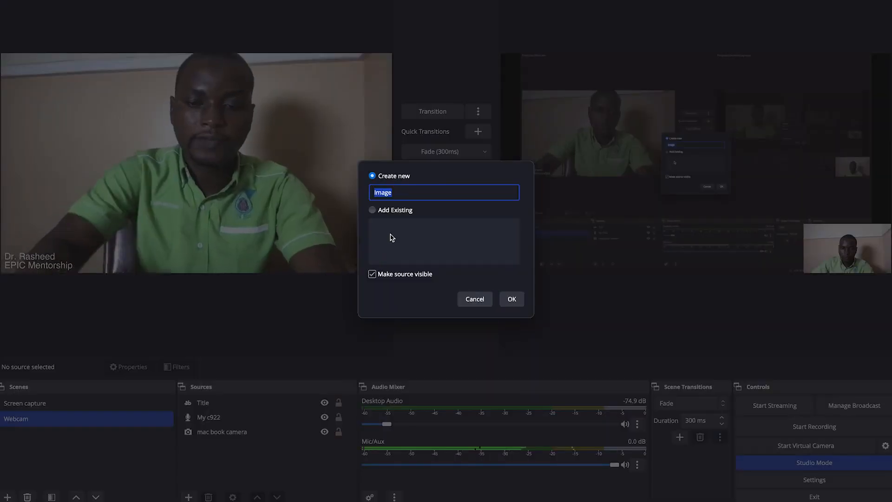
type("logo")
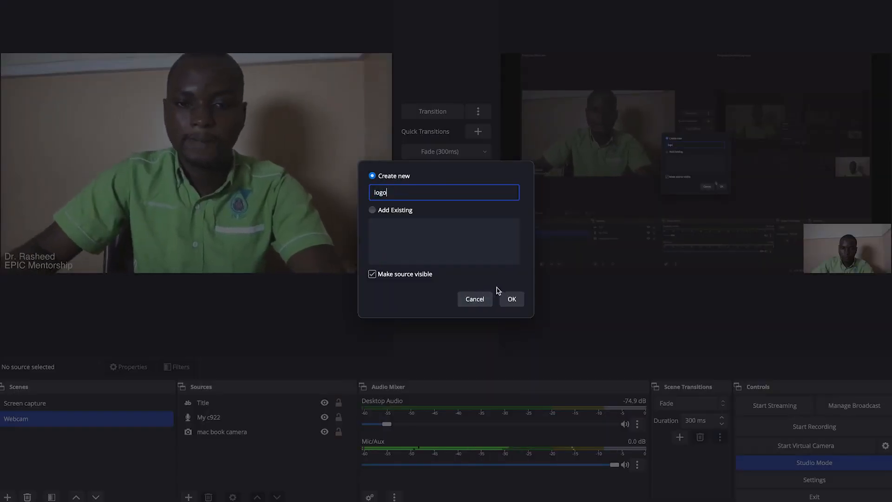
left_click(507, 298)
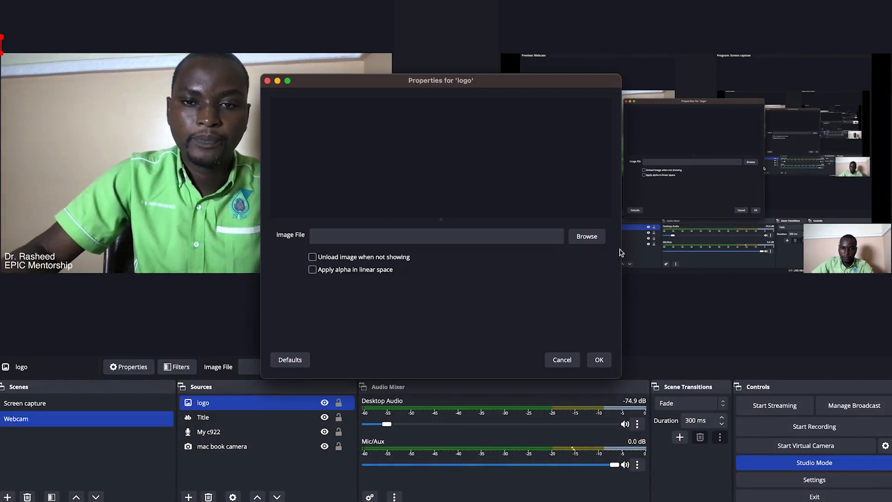
Load Johnwolf_6fcd942479f697d02c9b272051482c39.jpeg from Downloads as the logo image, and fit it scaled down into the upper-right corner of the webcam picture.
left_click(586, 237)
left_click(374, 138)
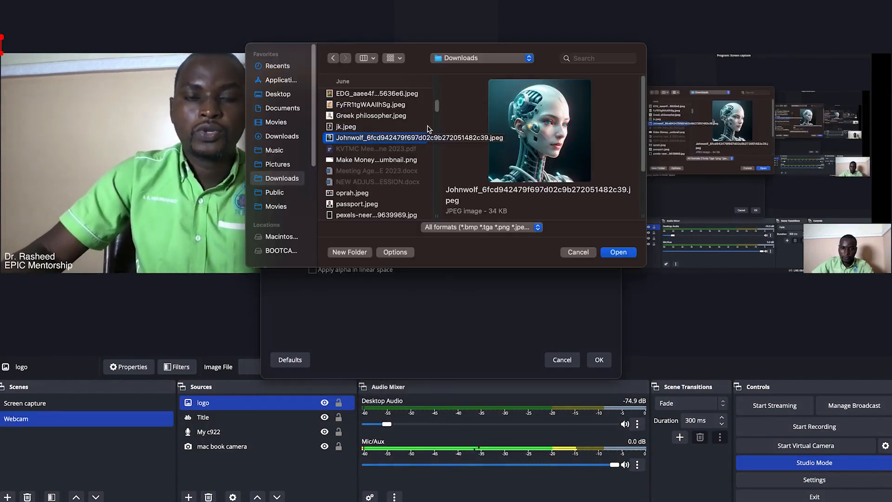
left_click(626, 256)
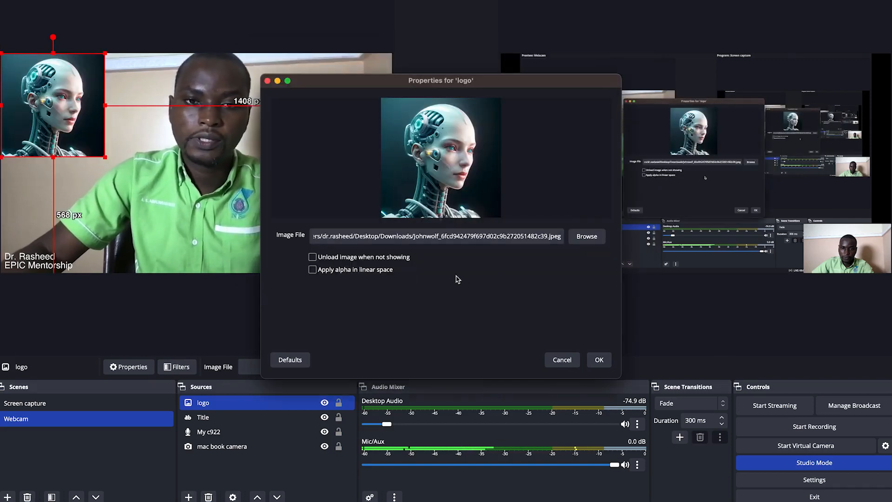
left_click(599, 360)
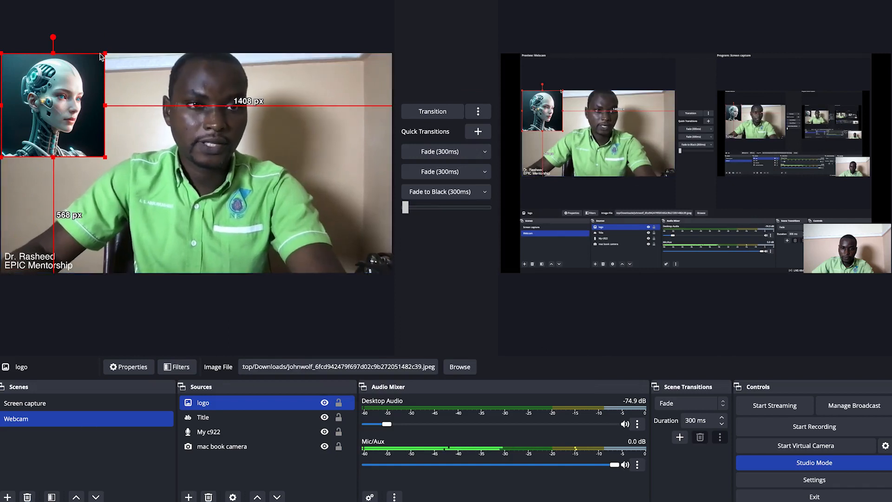
left_click_drag(106, 54, 376, 62)
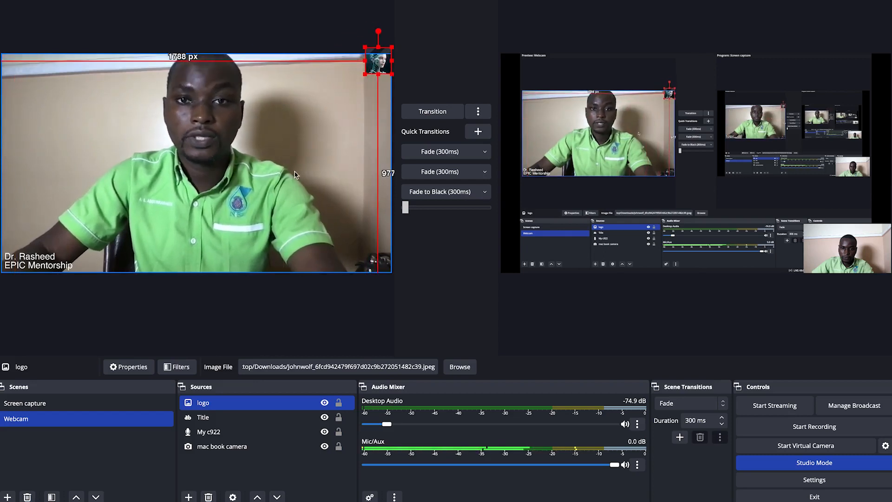
left_click_drag(377, 64, 379, 69)
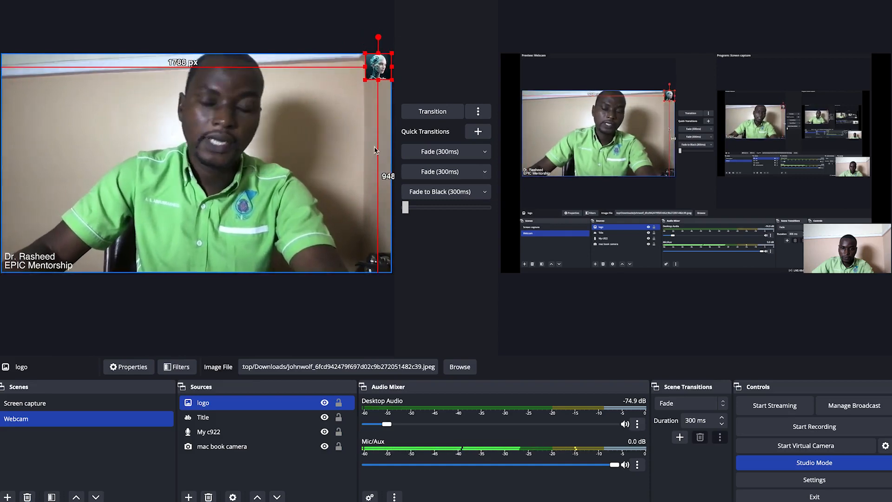